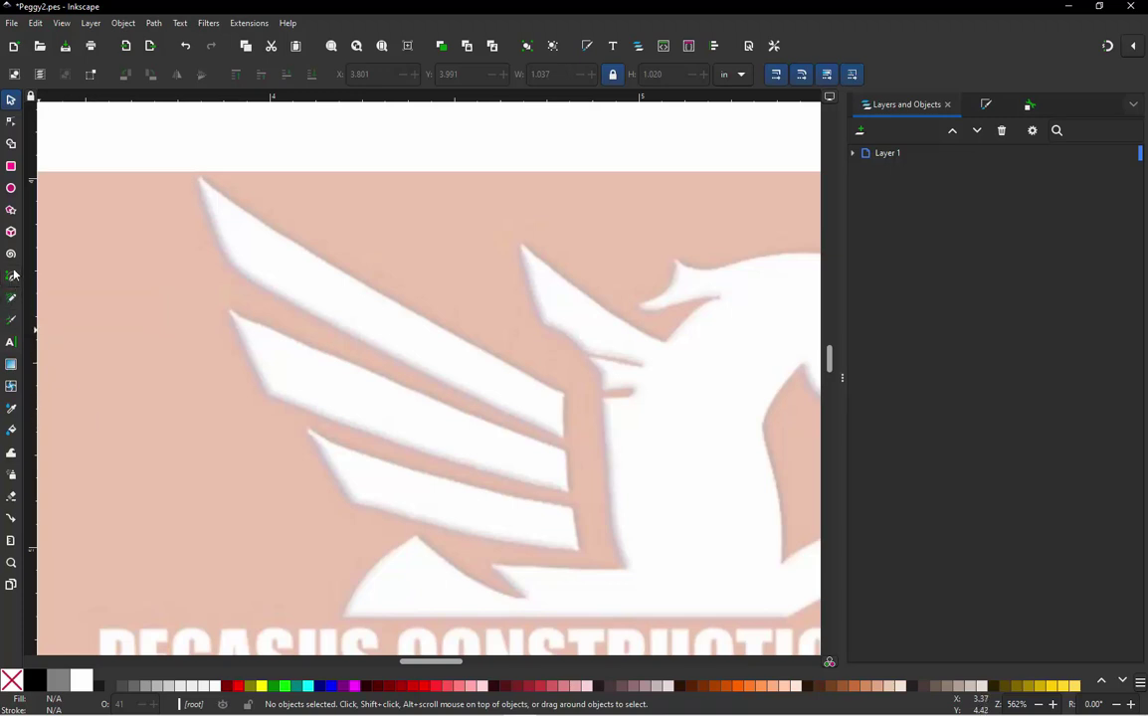
Step: Draw two separate straight pen lines along the upper and lower edges of the wing's top feather
{"action": "left_click", "coordinate": [12, 279]}
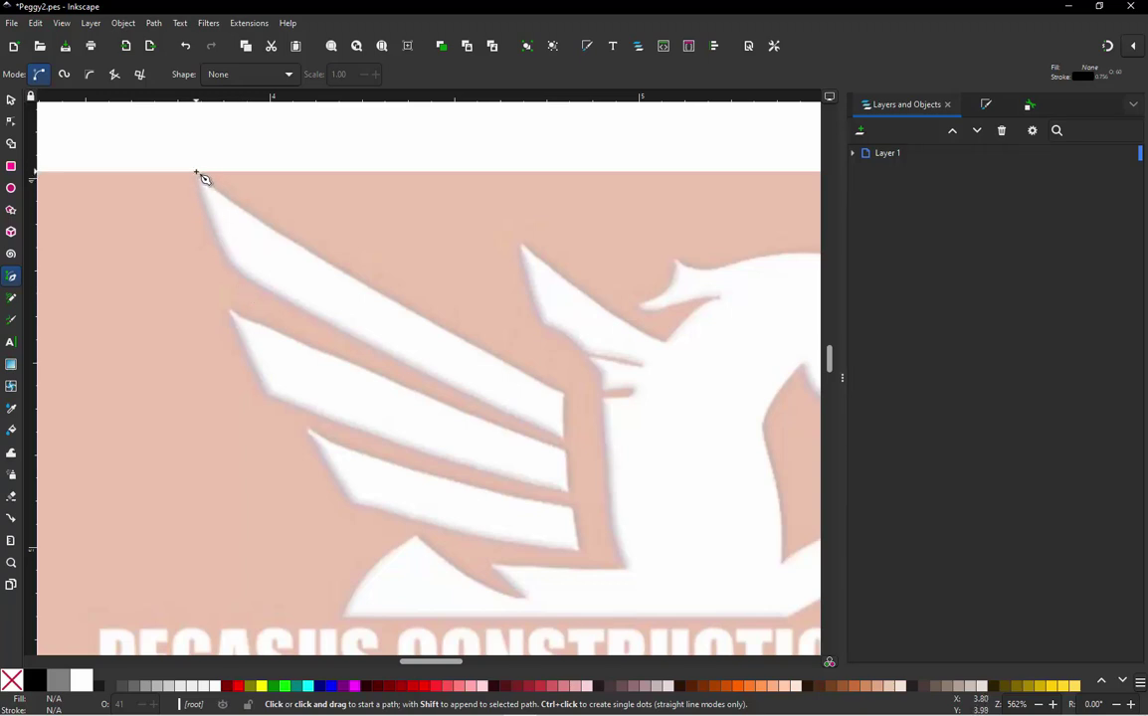
{"action": "left_click", "coordinate": [196, 172]}
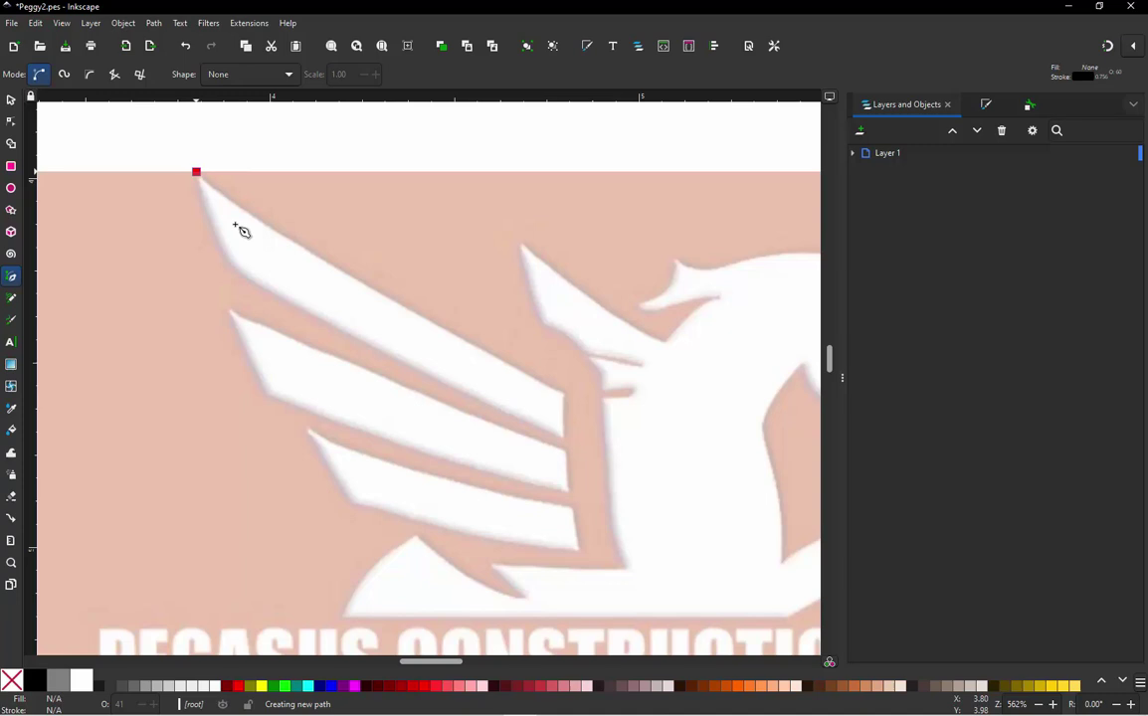
{"action": "double_click", "coordinate": [564, 391]}
{"action": "left_click", "coordinate": [232, 268]}
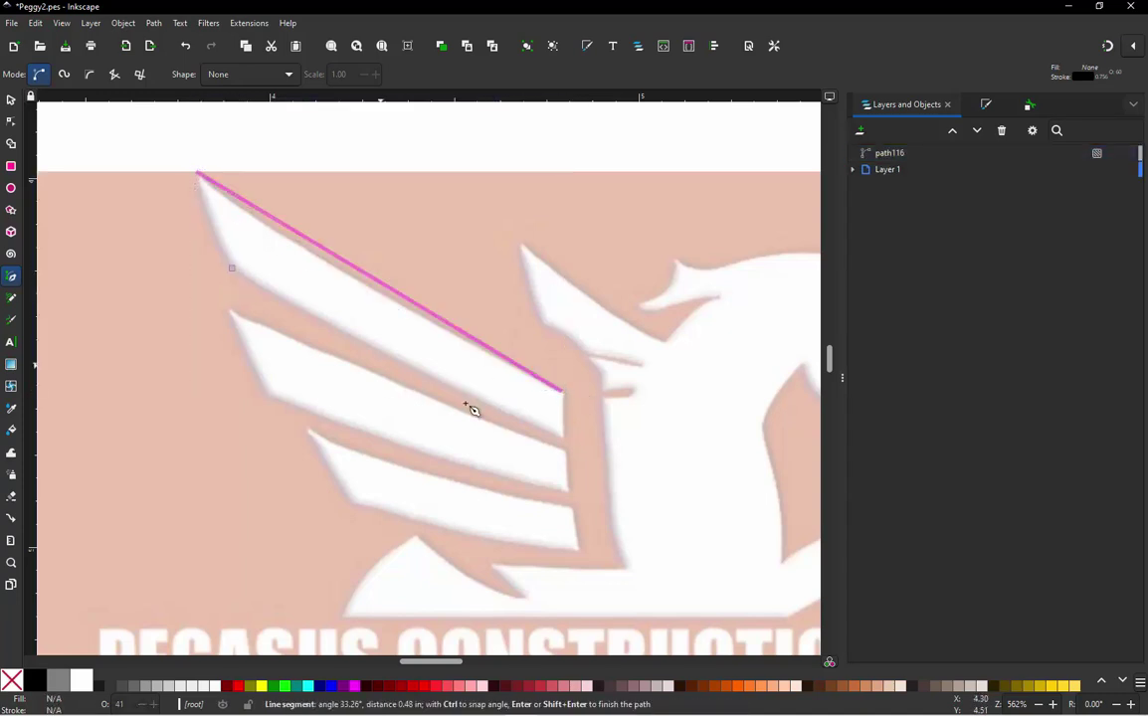
{"action": "double_click", "coordinate": [562, 436]}
Step: Draw two separate straight lines along the upper and lower edges of the wing's middle feather
{"action": "left_click", "coordinate": [234, 314]}
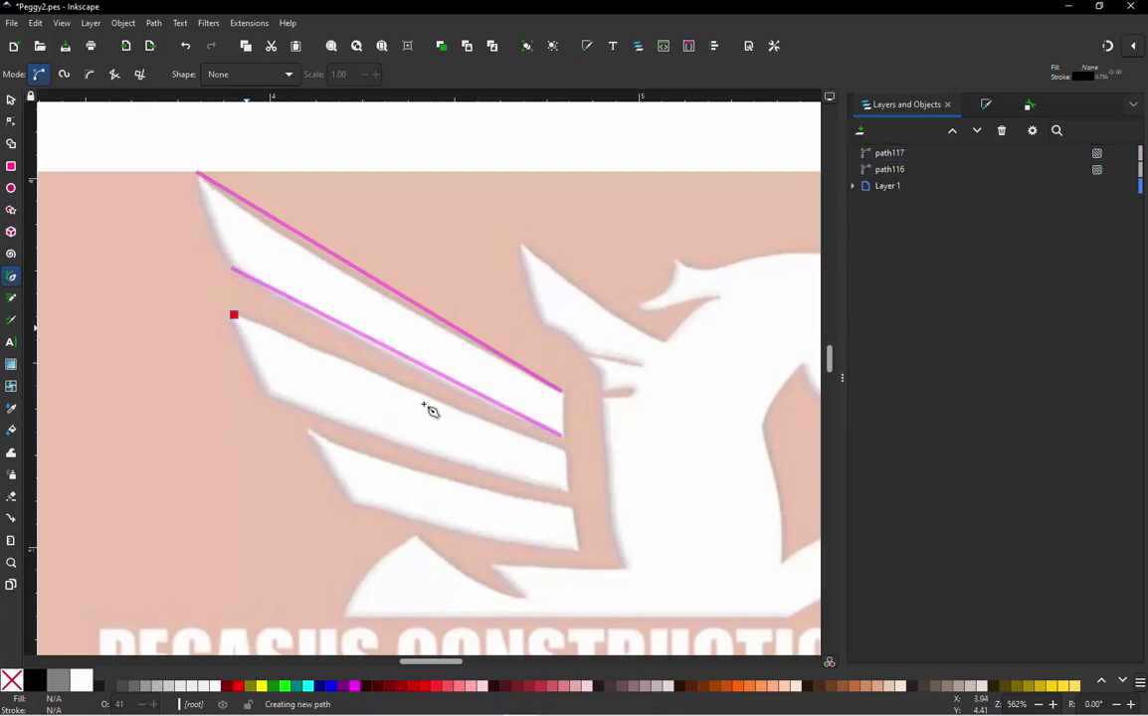
{"action": "double_click", "coordinate": [564, 448]}
{"action": "left_click", "coordinate": [268, 395]}
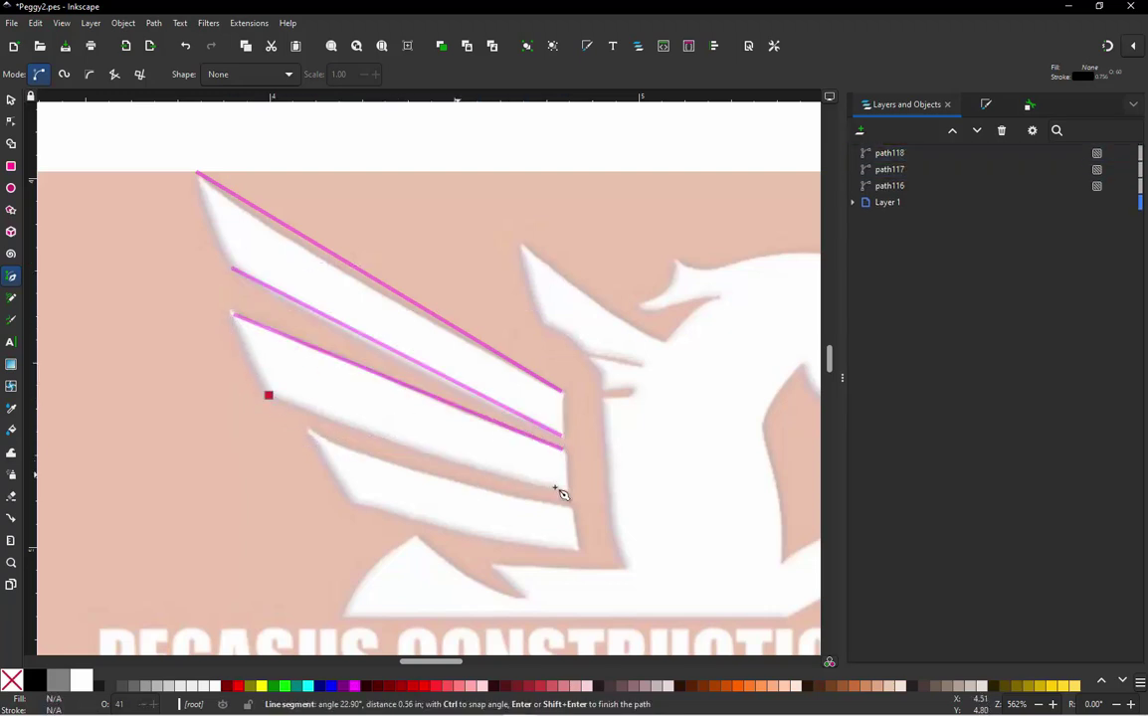
{"action": "double_click", "coordinate": [567, 490]}
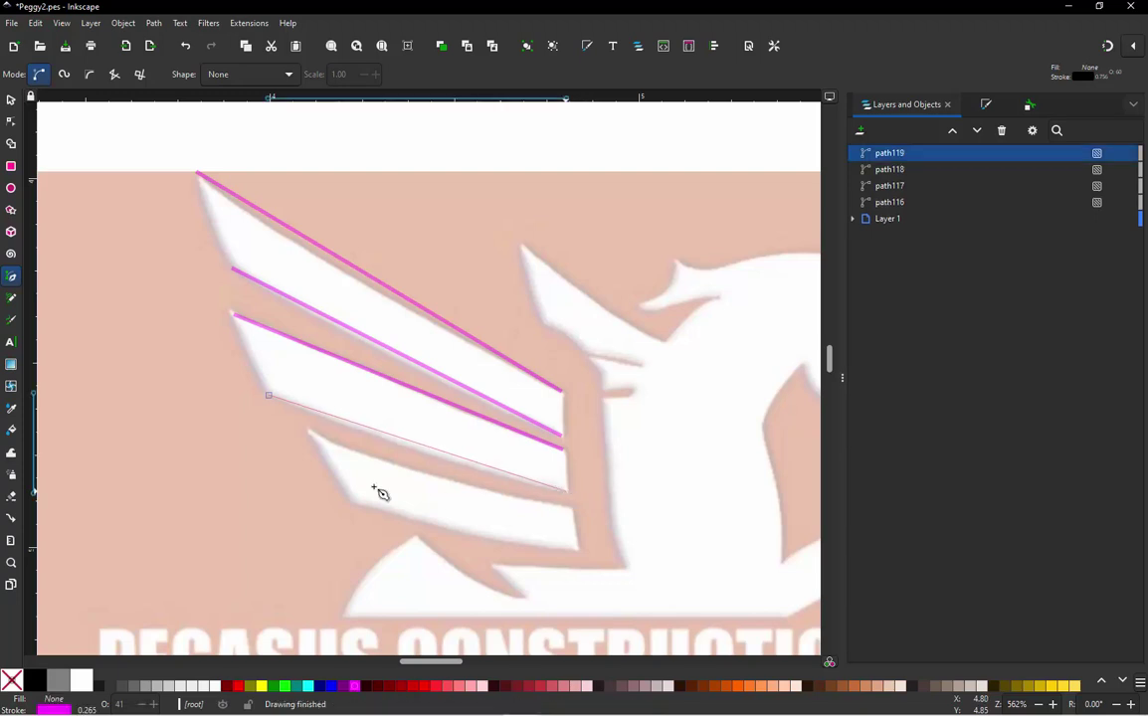
Step: Draw two separate straight lines along the upper and lower edges of the wing's bottom feather
{"action": "left_click", "coordinate": [308, 435]}
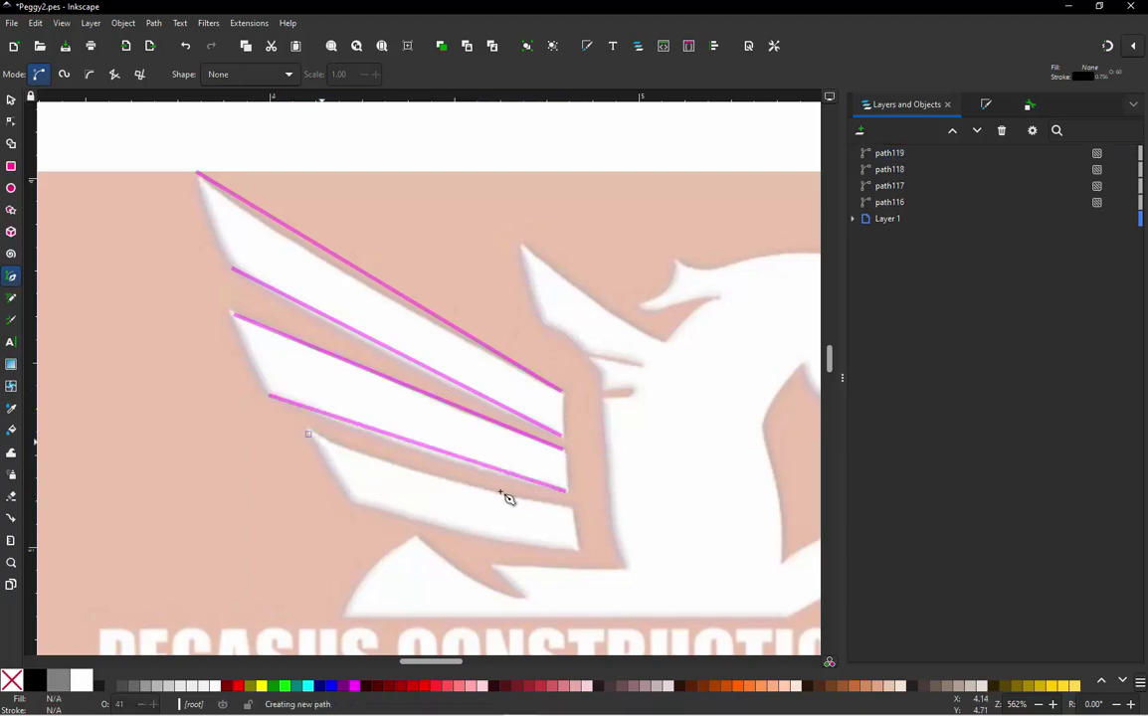
{"action": "double_click", "coordinate": [572, 508]}
{"action": "left_click", "coordinate": [347, 505]}
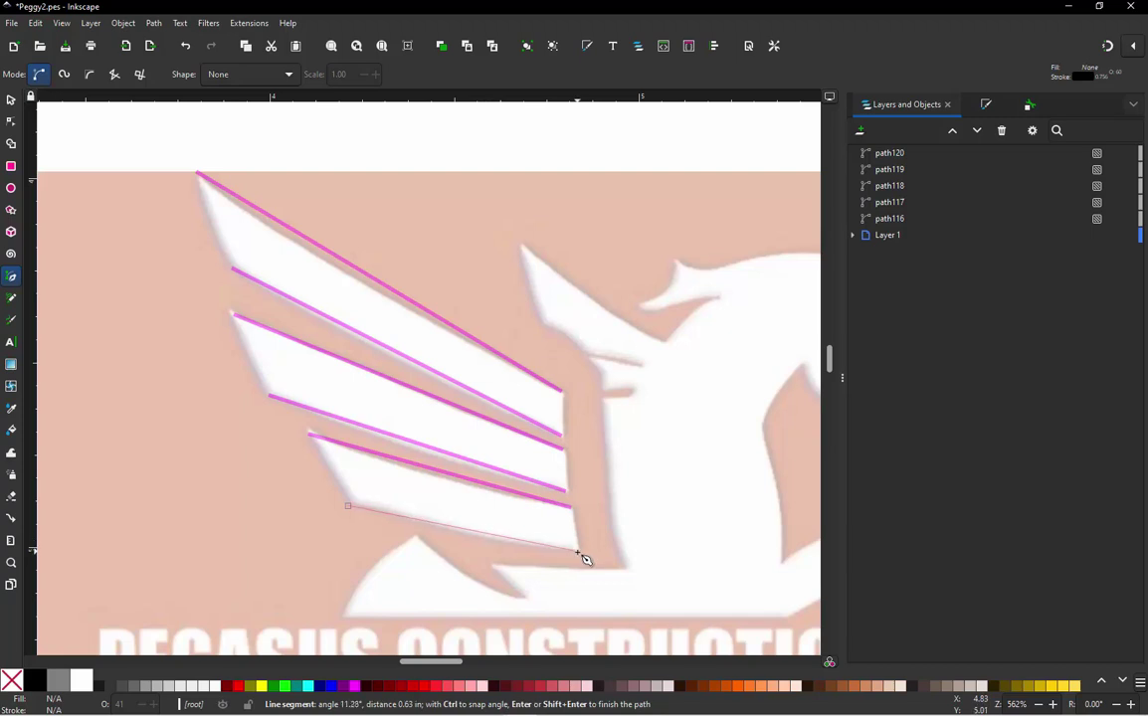
{"action": "double_click", "coordinate": [579, 550]}
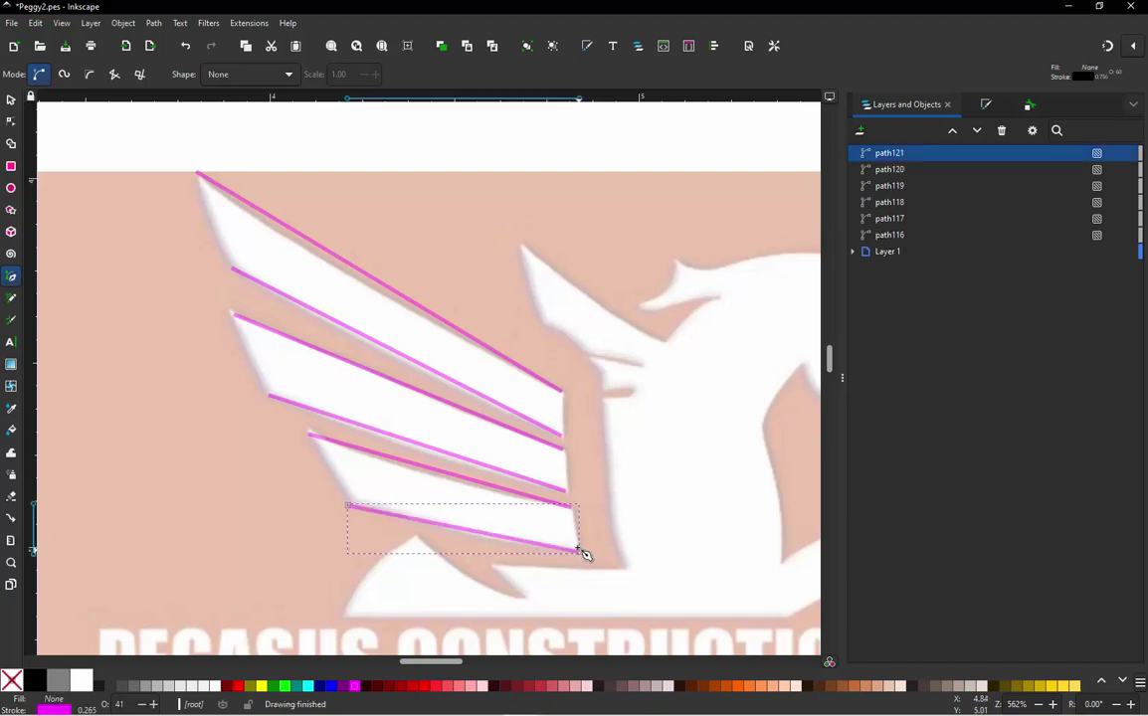
Step: Combine the top feather's two edge lines into a single path
{"action": "left_click", "coordinate": [10, 101]}
{"action": "left_click", "coordinate": [96, 212]}
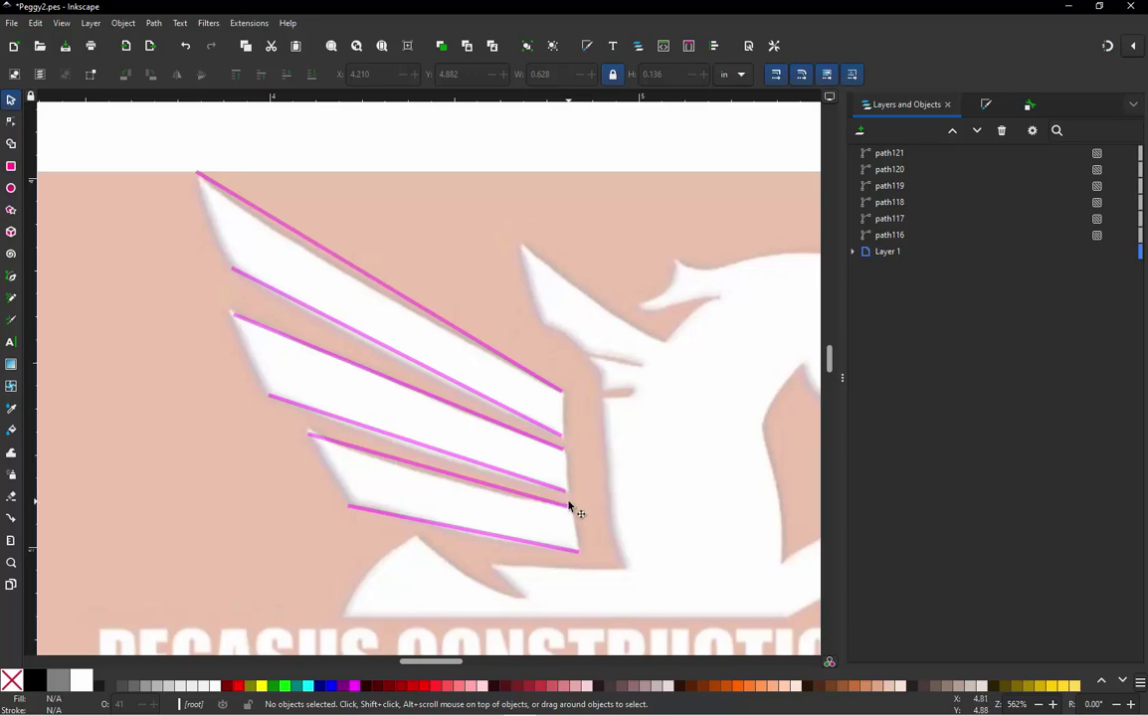
{"action": "left_click", "coordinate": [343, 264]}
{"action": "left_click", "coordinate": [309, 313], "text": "shift"}
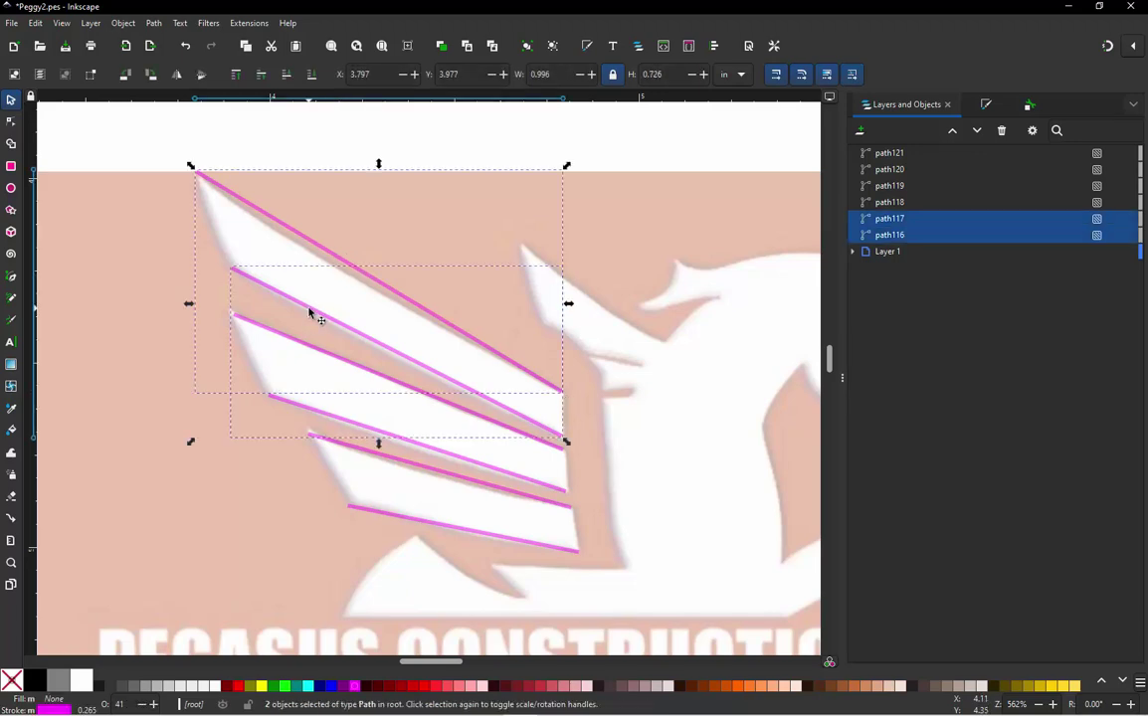
{"action": "key", "text": "ctrl+k"}
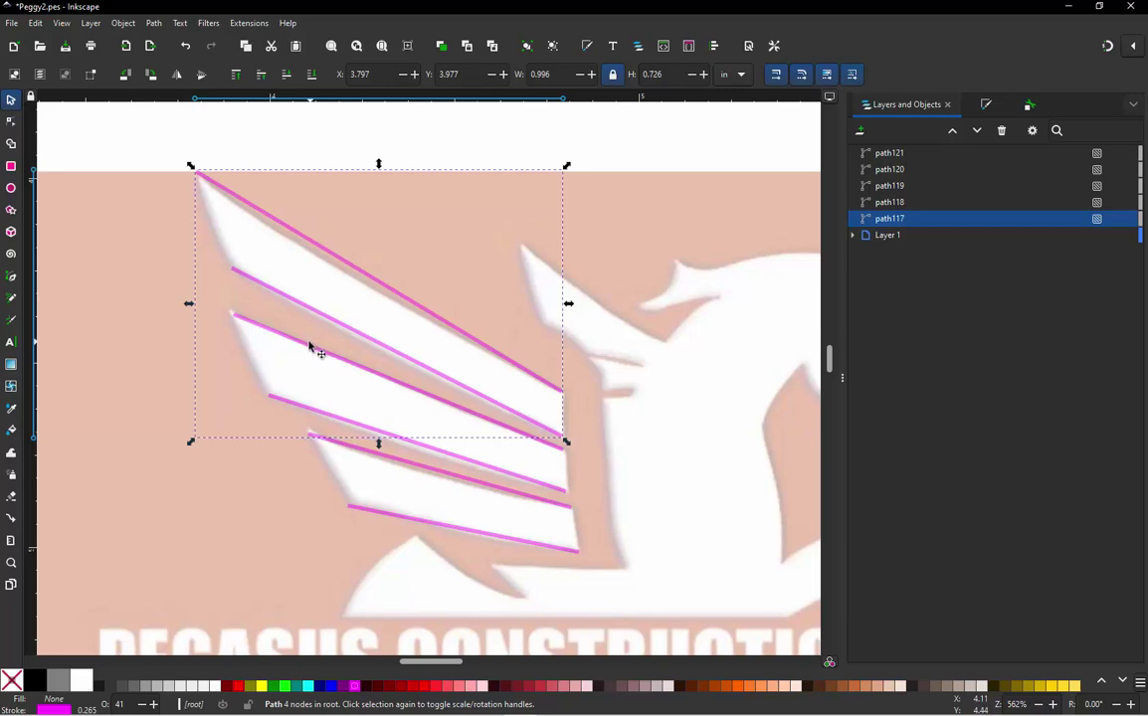
Step: Combine the middle feather's two lines into one path and the bottom feather's two lines into another
{"action": "left_click", "coordinate": [310, 346]}
{"action": "left_click", "coordinate": [308, 410], "text": "shift"}
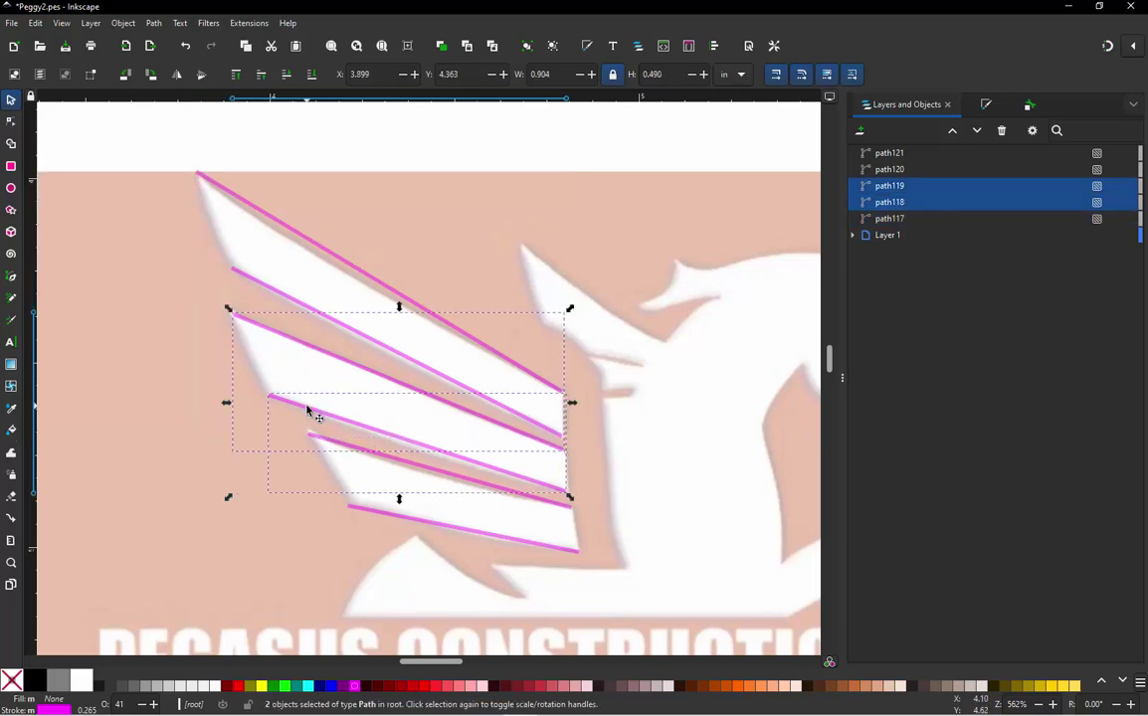
{"action": "key", "text": "ctrl+k"}
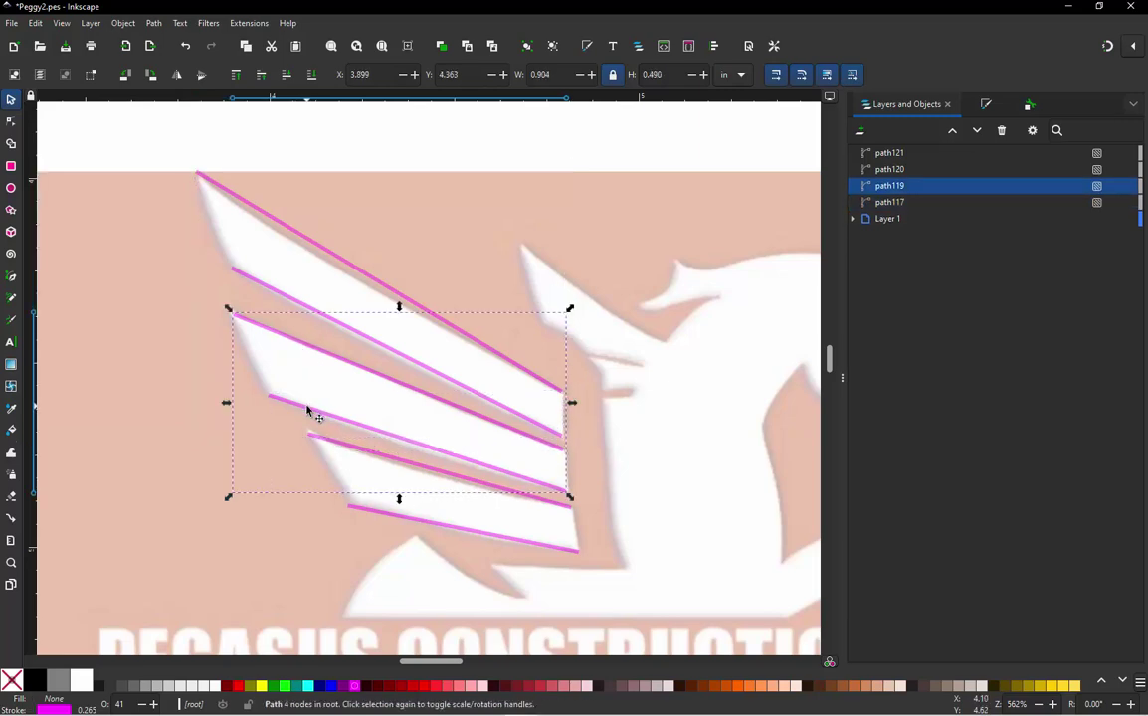
{"action": "left_click", "coordinate": [334, 448]}
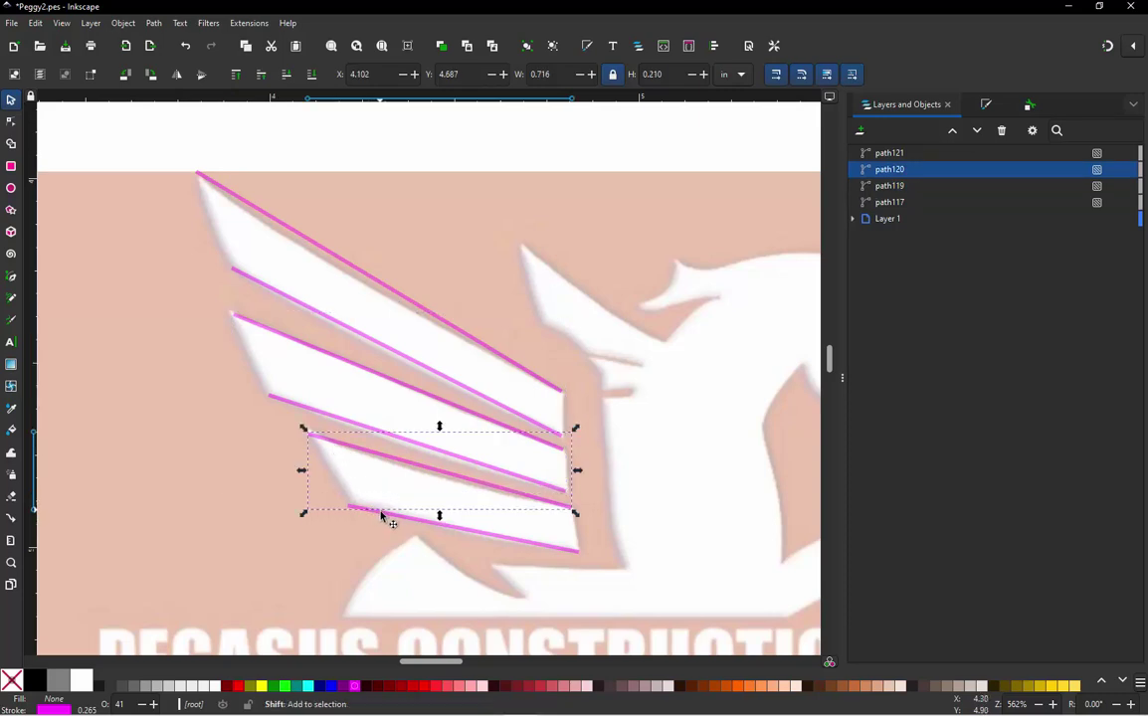
{"action": "left_click", "coordinate": [381, 516], "text": "shift"}
{"action": "key", "text": "ctrl+k"}
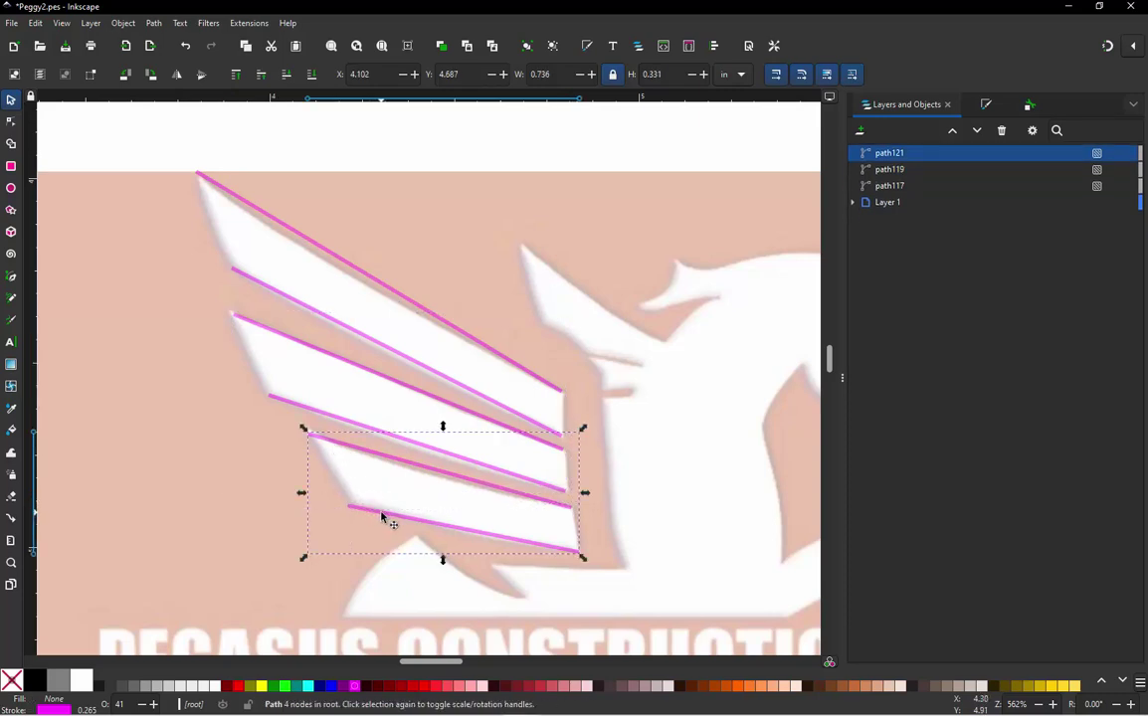
Step: Enable Custom satin column in the Ink/Stitch Params for all three feather paths and apply it
{"action": "left_click", "coordinate": [377, 286]}
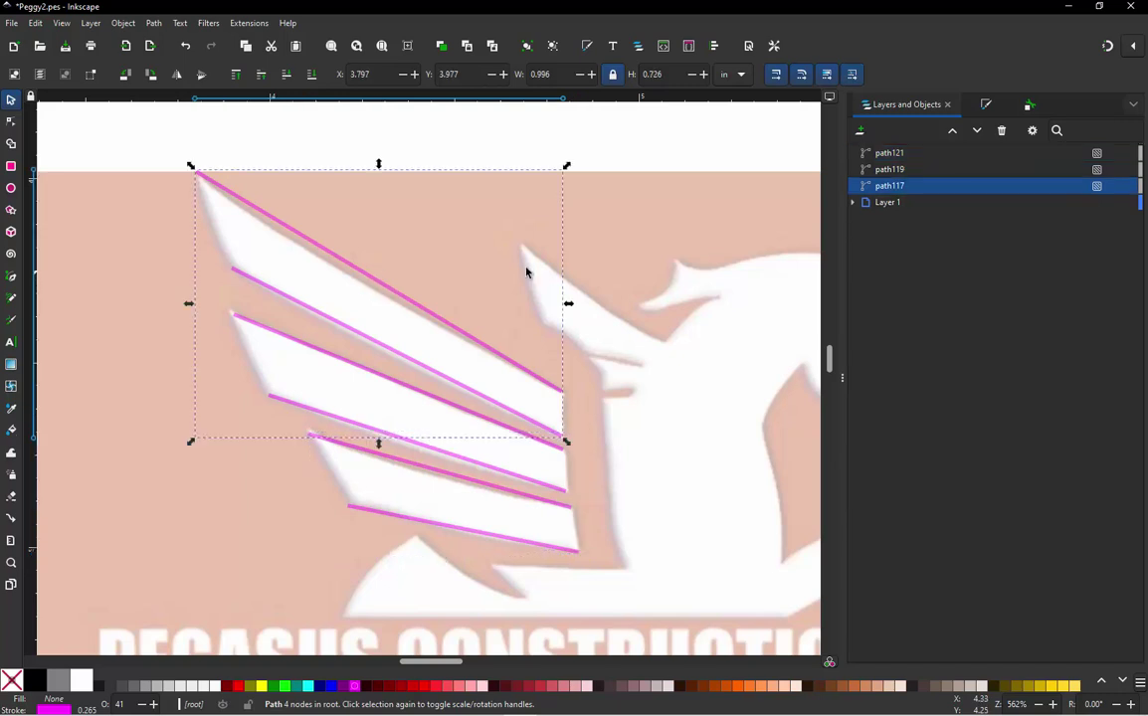
{"action": "left_click", "coordinate": [893, 169]}
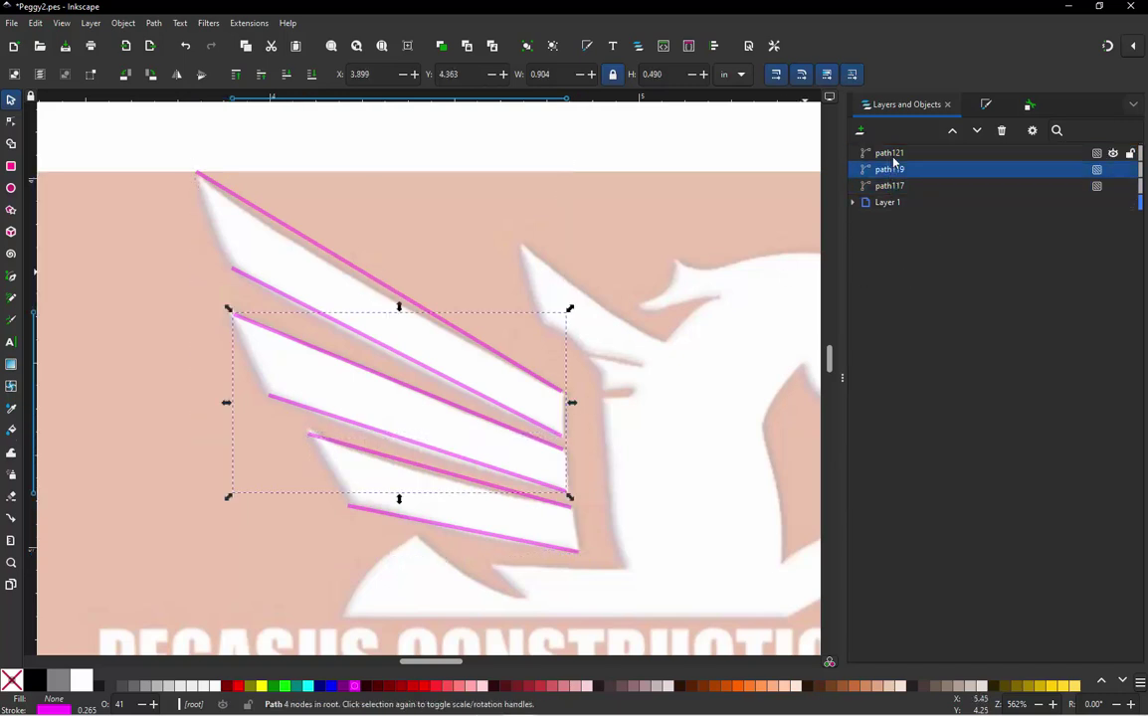
{"action": "left_click", "coordinate": [892, 153]}
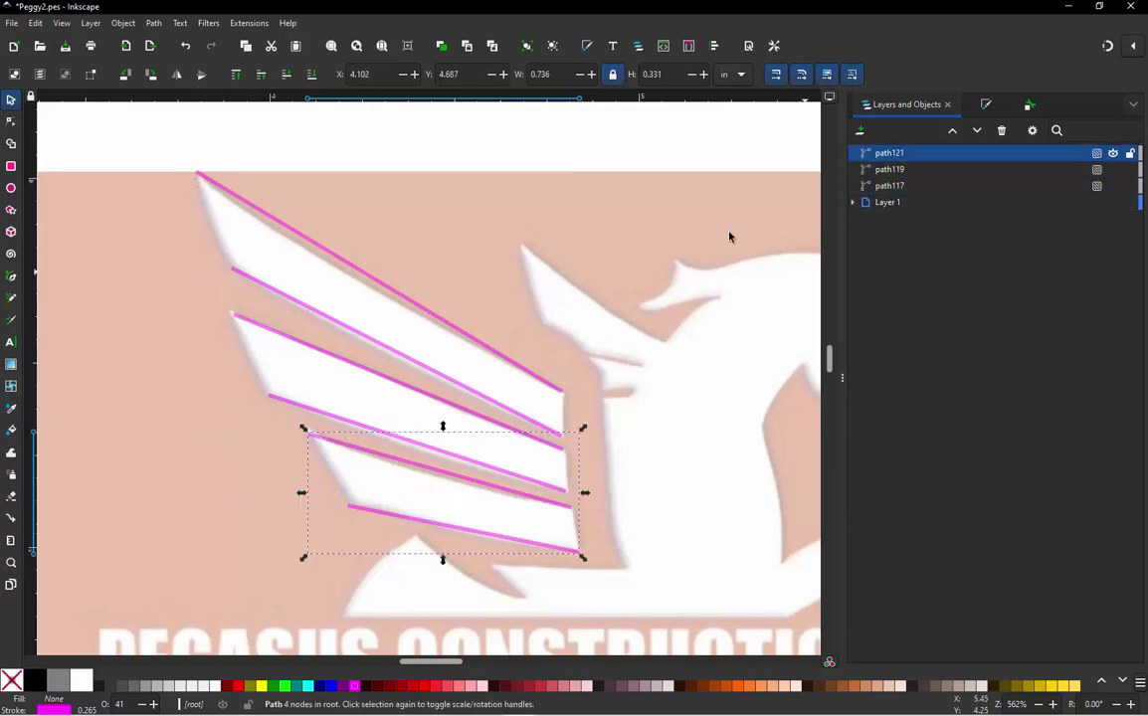
{"action": "left_click", "coordinate": [152, 146]}
{"action": "left_click_drag", "start_coordinate": [153, 147], "coordinate": [633, 597]}
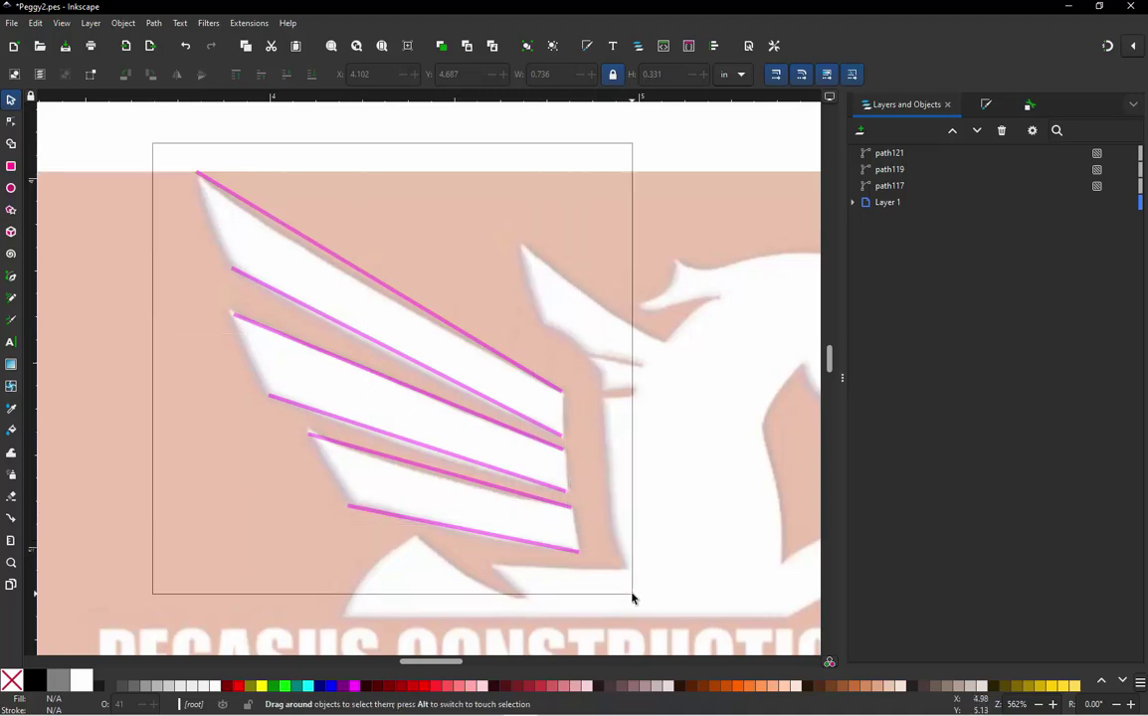
{"action": "left_click_drag", "start_coordinate": [604, 524], "coordinate": [604, 524]}
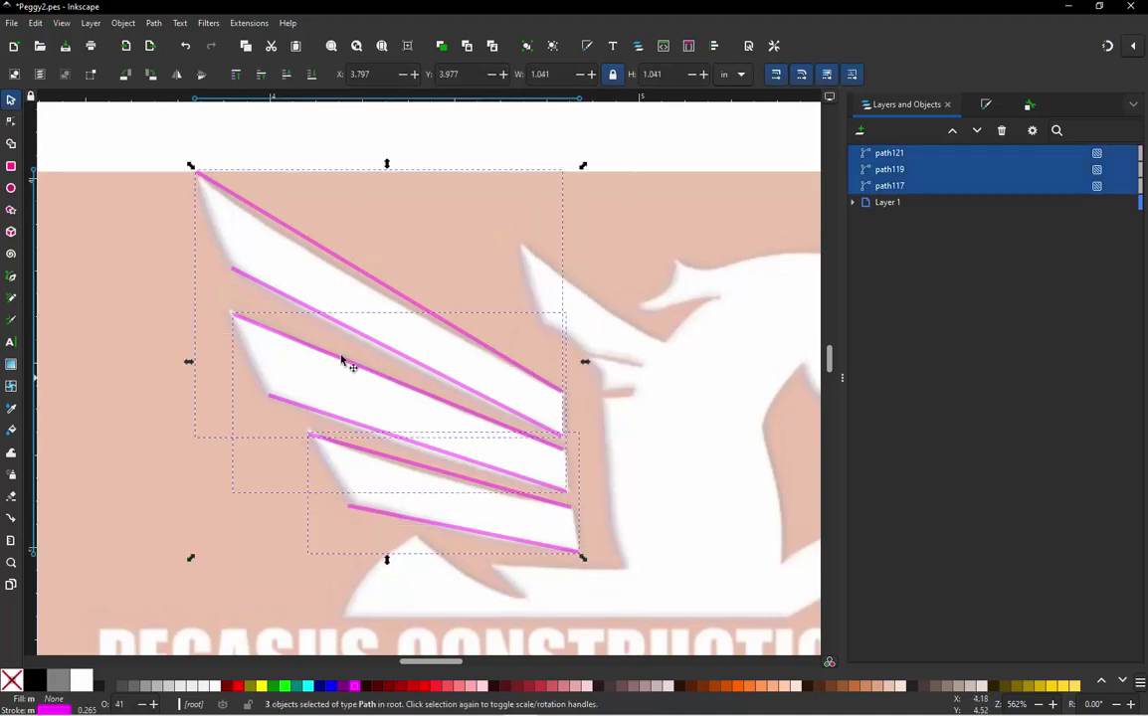
{"action": "left_click", "coordinate": [247, 28]}
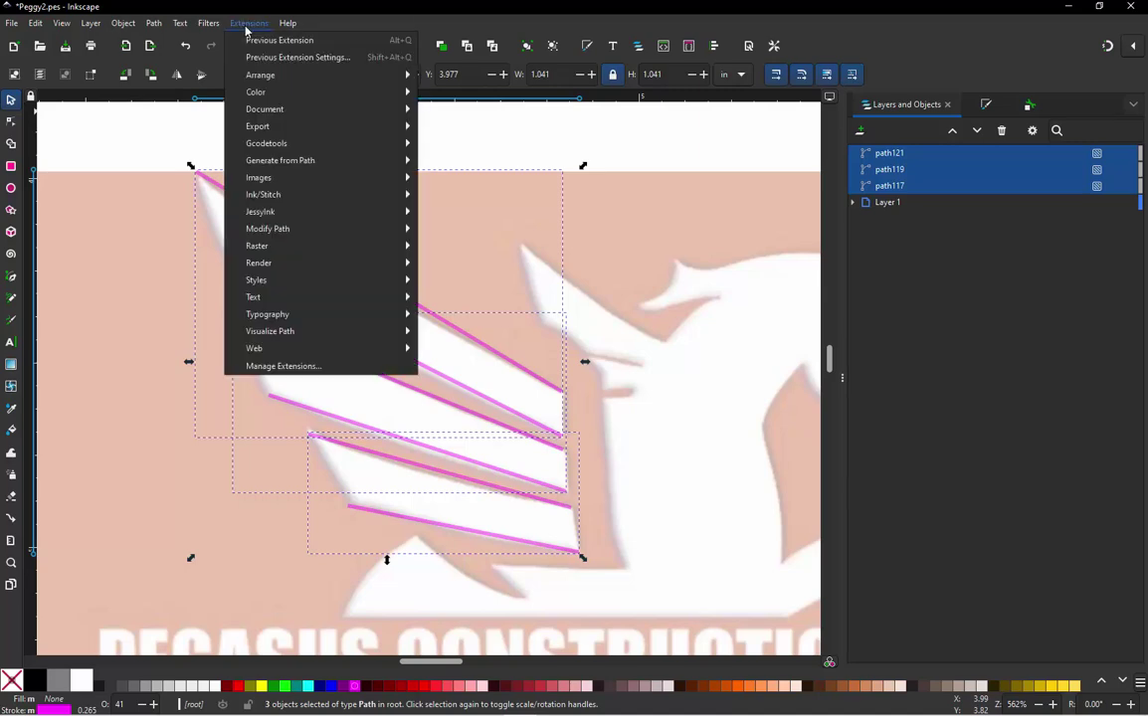
{"action": "mouse_move", "coordinate": [263, 199]}
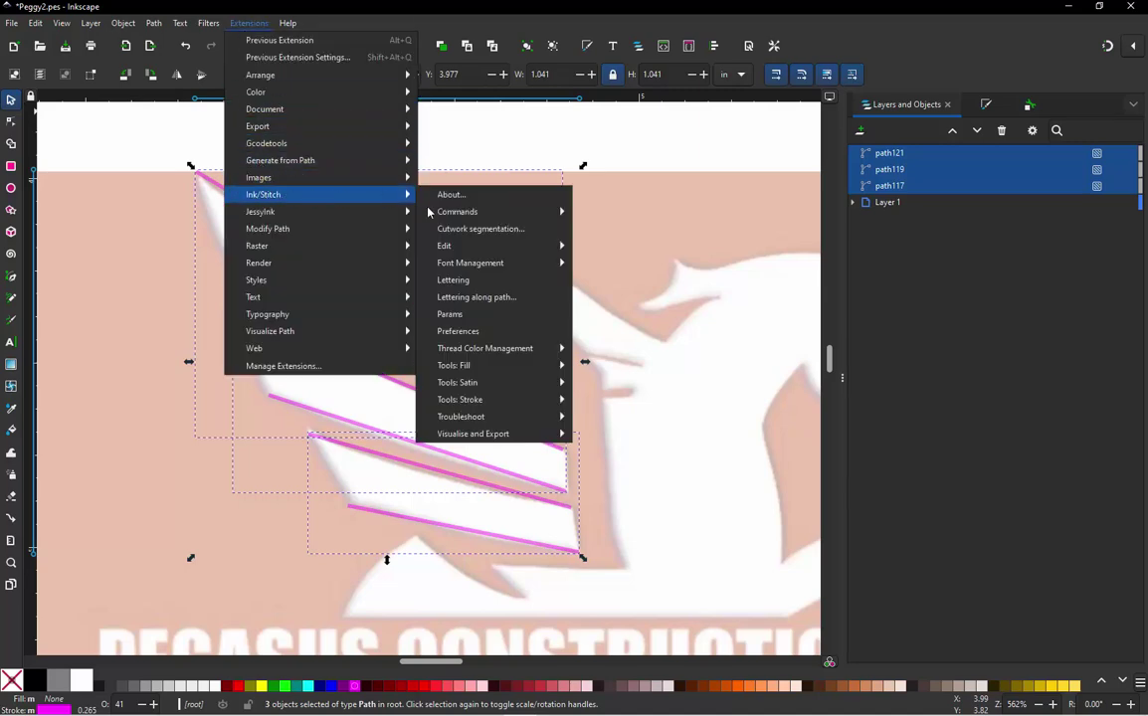
{"action": "left_click", "coordinate": [472, 317]}
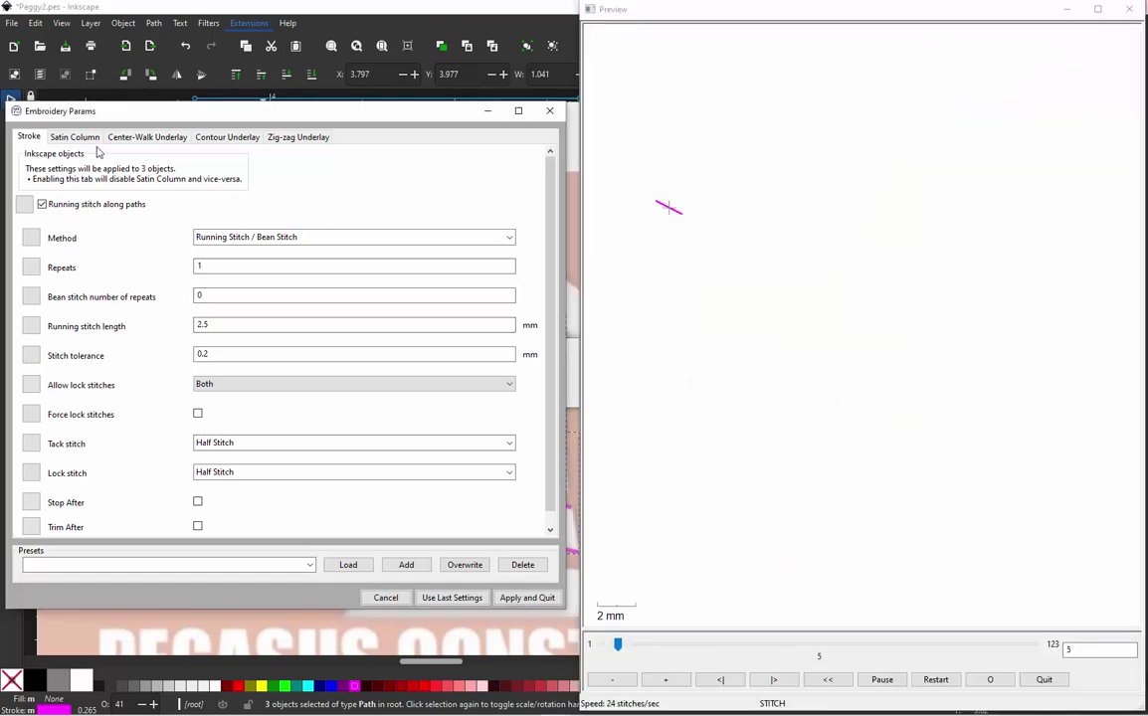
{"action": "left_click", "coordinate": [83, 140]}
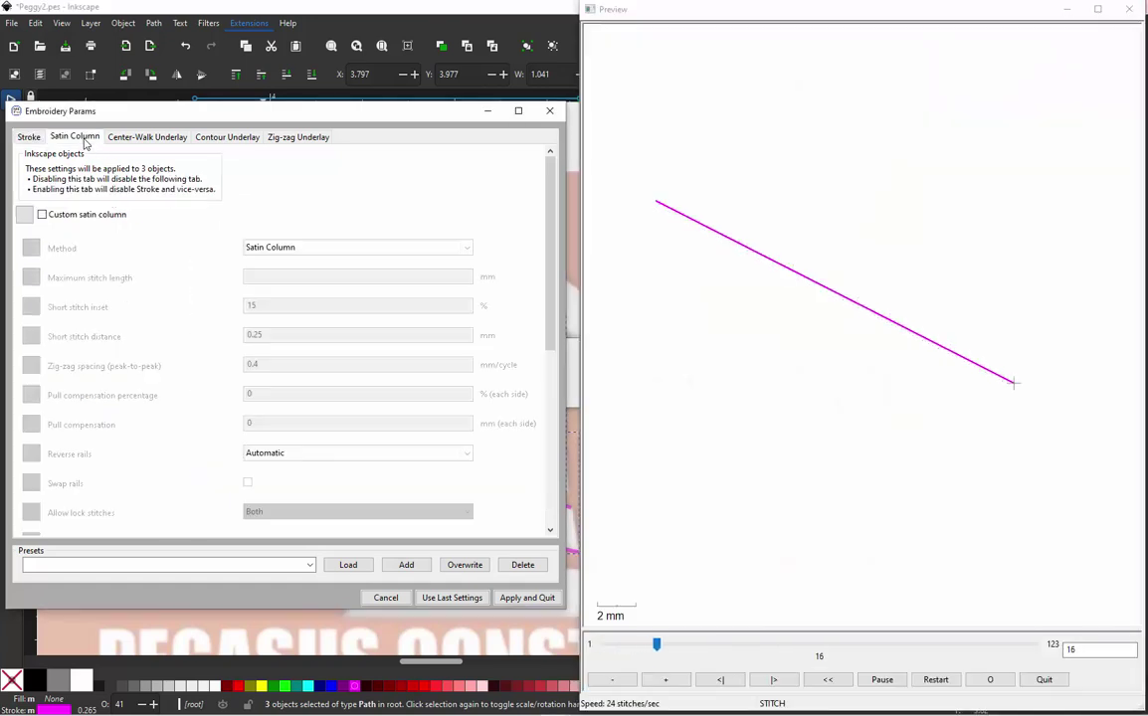
{"action": "left_click", "coordinate": [42, 215]}
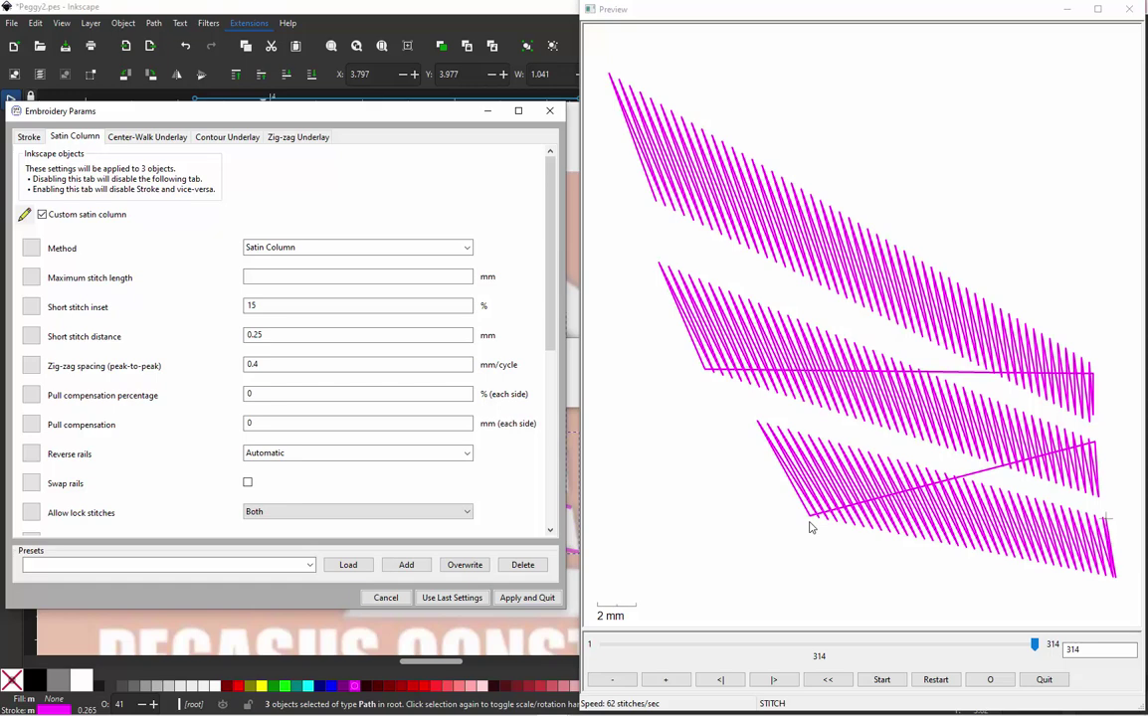
{"action": "left_click", "coordinate": [519, 598]}
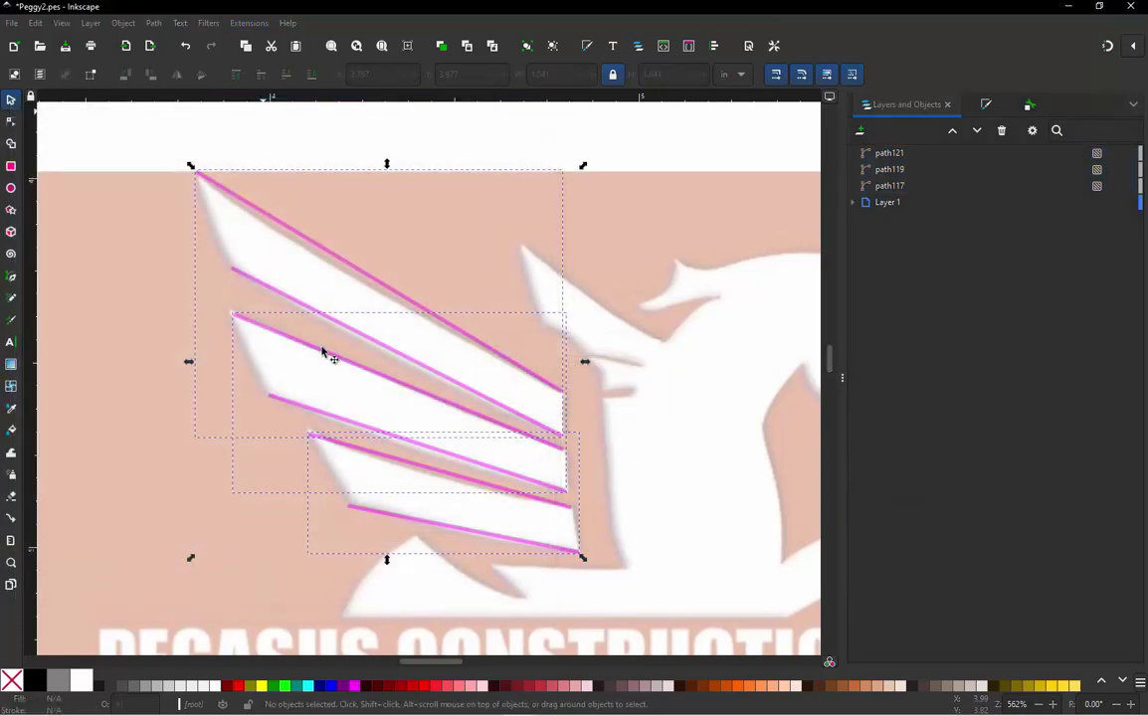
Step: Auto-route the three feather satin columns with Preserve order of satin columns on and Trim jump stitches off
{"action": "key", "text": "ctrl+a"}
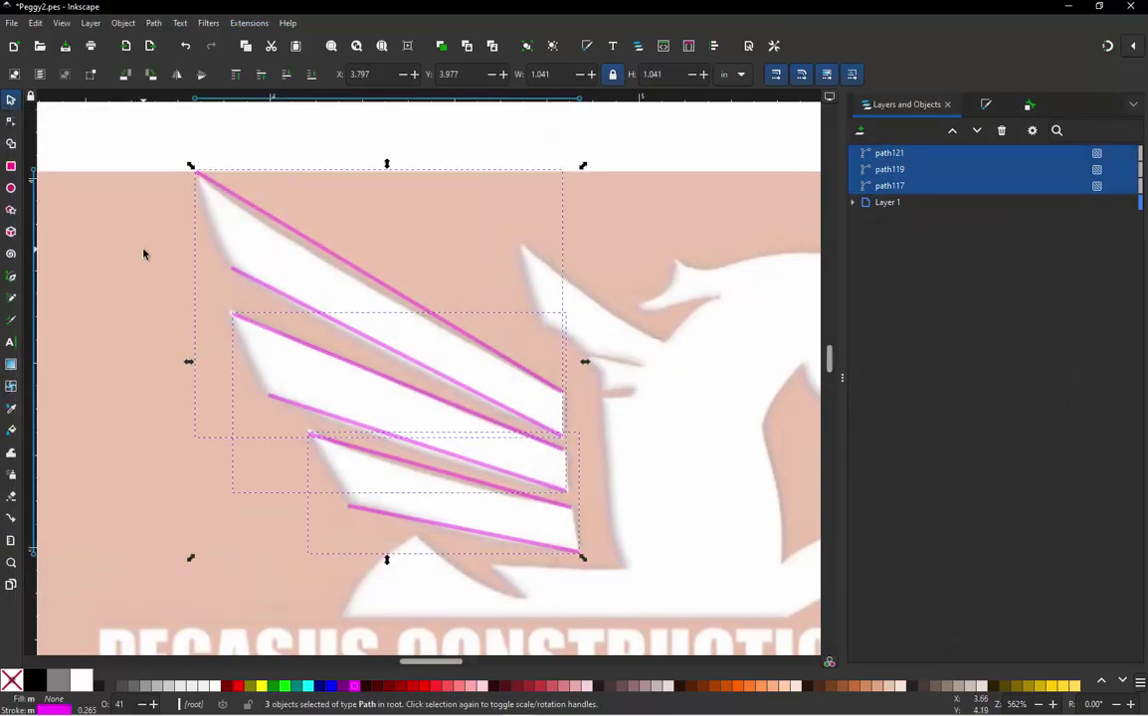
{"action": "left_click", "coordinate": [172, 144]}
{"action": "left_click_drag", "start_coordinate": [171, 140], "coordinate": [633, 583]}
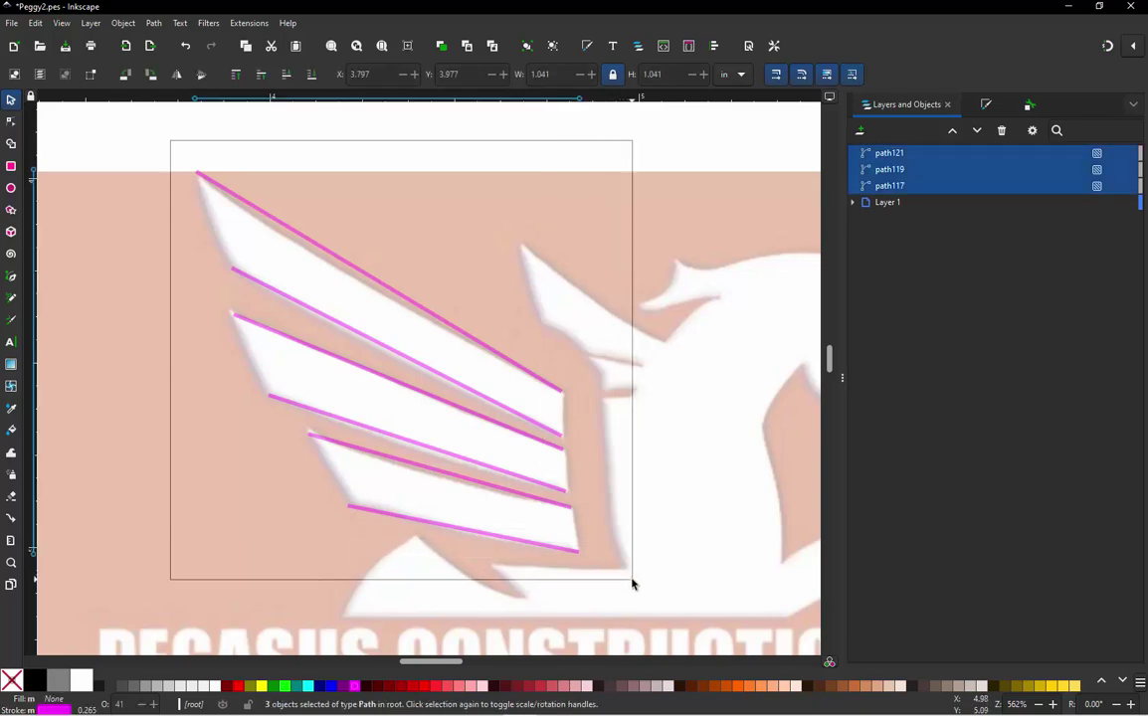
{"action": "left_click", "coordinate": [249, 23]}
{"action": "mouse_move", "coordinate": [280, 194]}
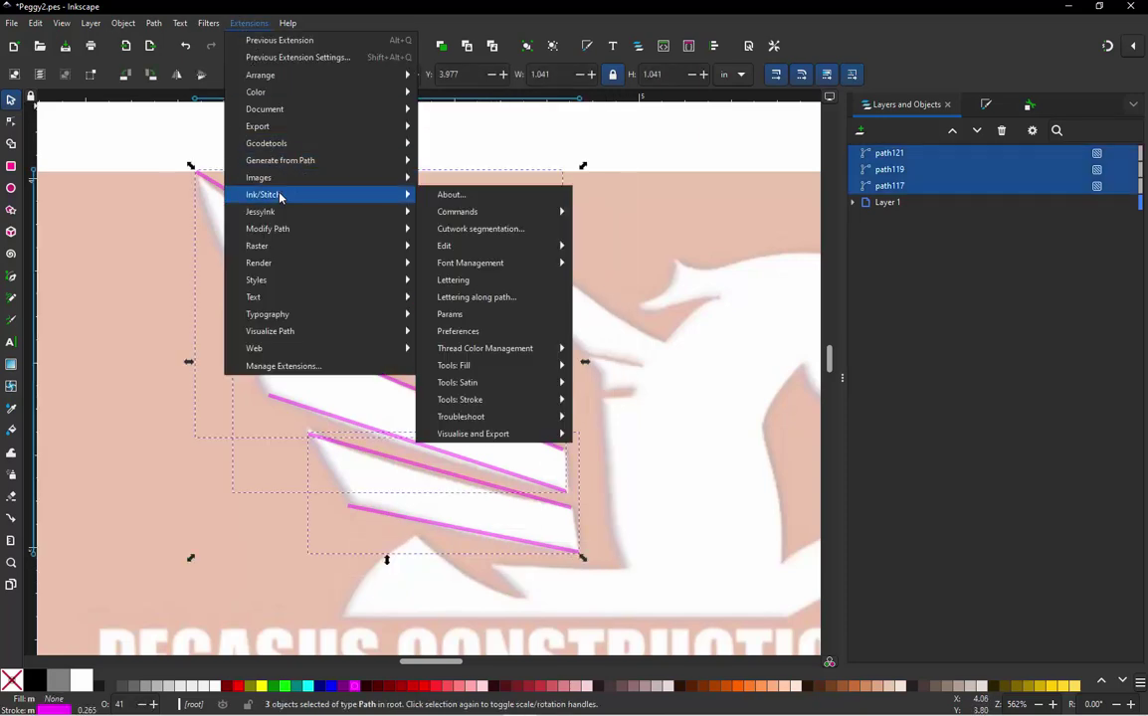
{"action": "mouse_move", "coordinate": [489, 384]}
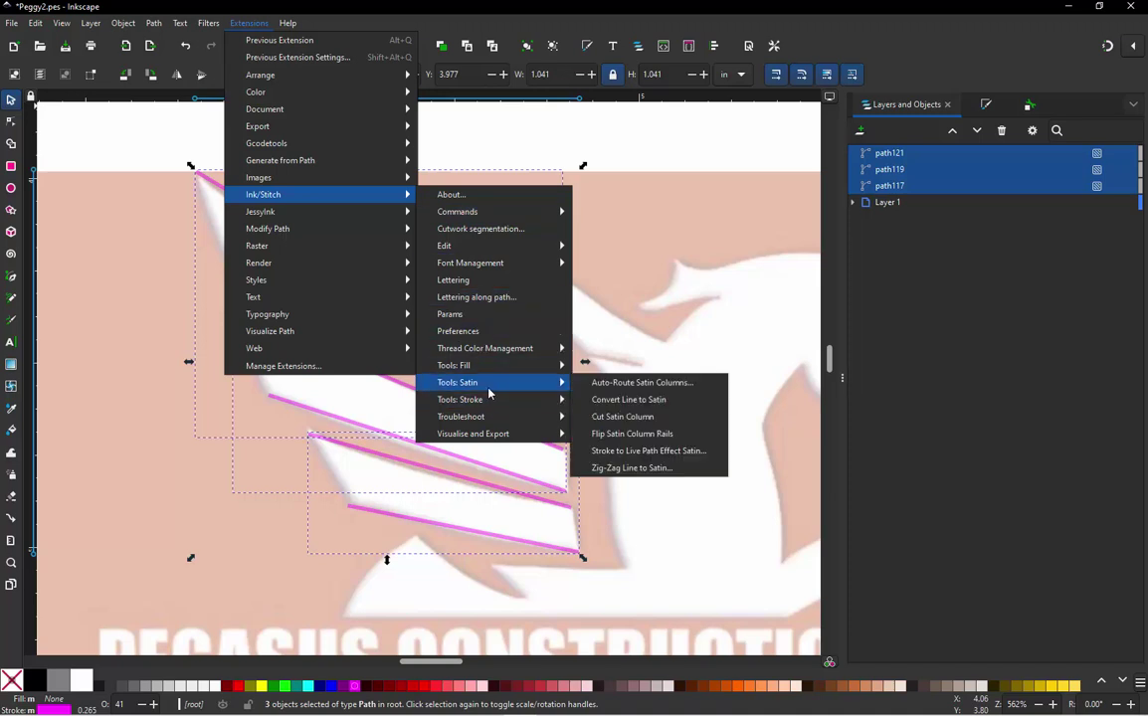
{"action": "left_click", "coordinate": [624, 388]}
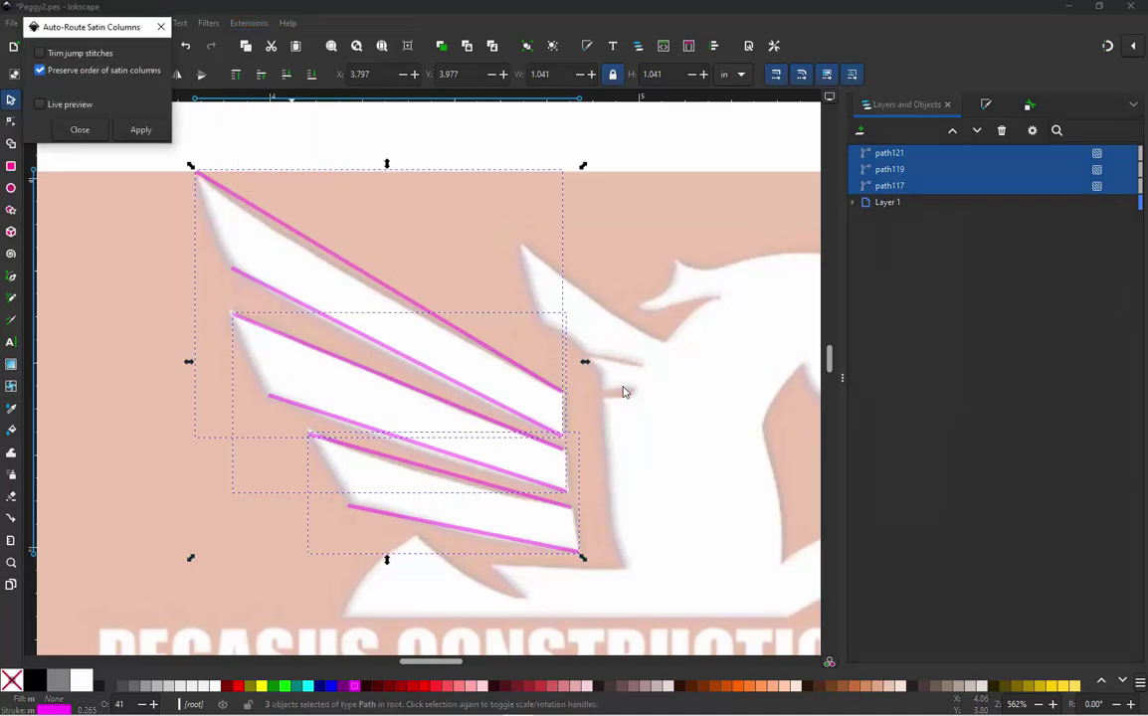
{"action": "left_click", "coordinate": [139, 130]}
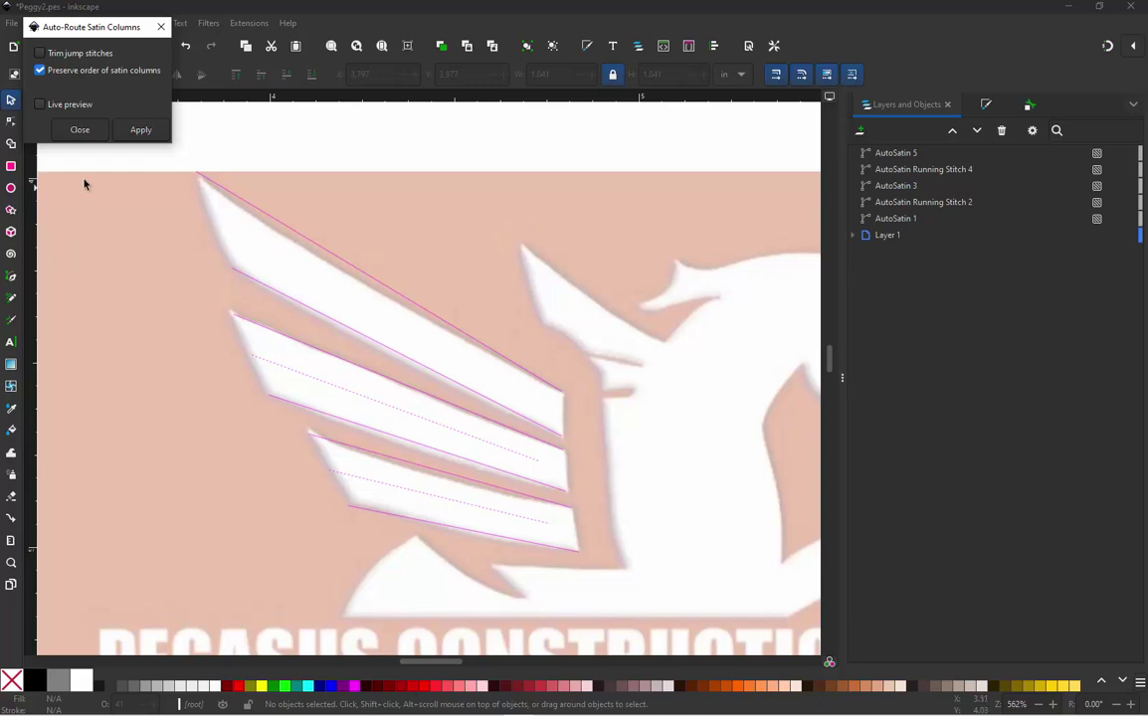
{"action": "left_click", "coordinate": [75, 130]}
Step: Preview the auto-routed feathers in the Ink/Stitch simulator, examining the connecting stitches between the satin columns
{"action": "left_click", "coordinate": [250, 24]}
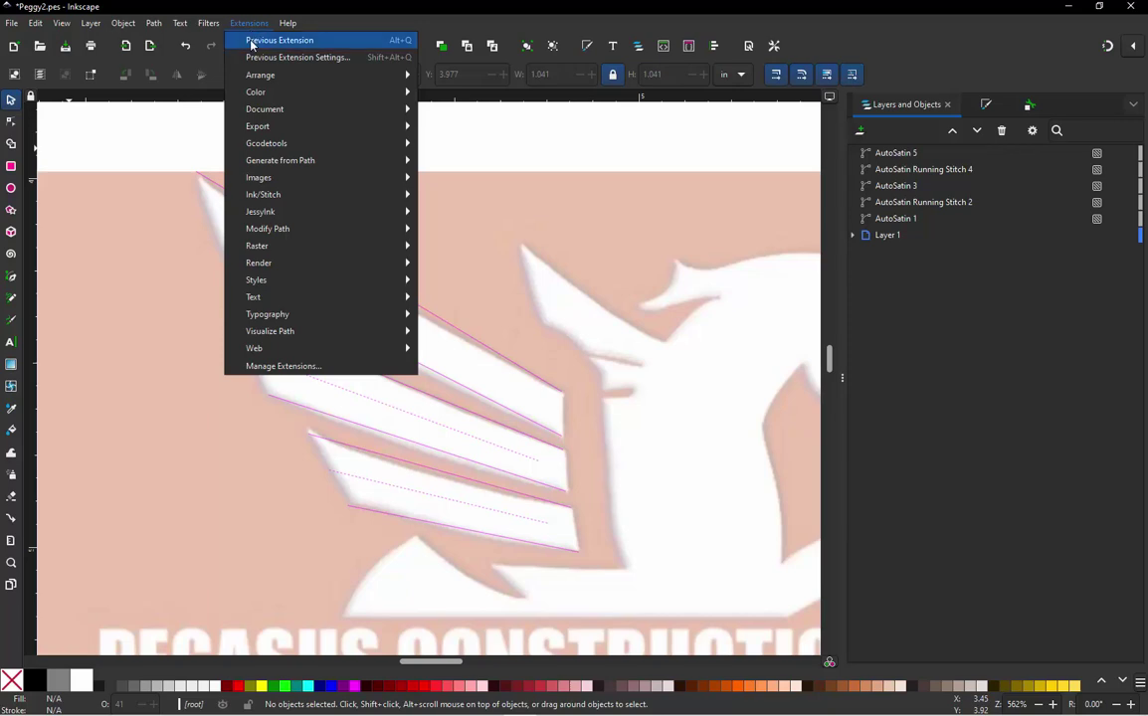
{"action": "mouse_move", "coordinate": [288, 195]}
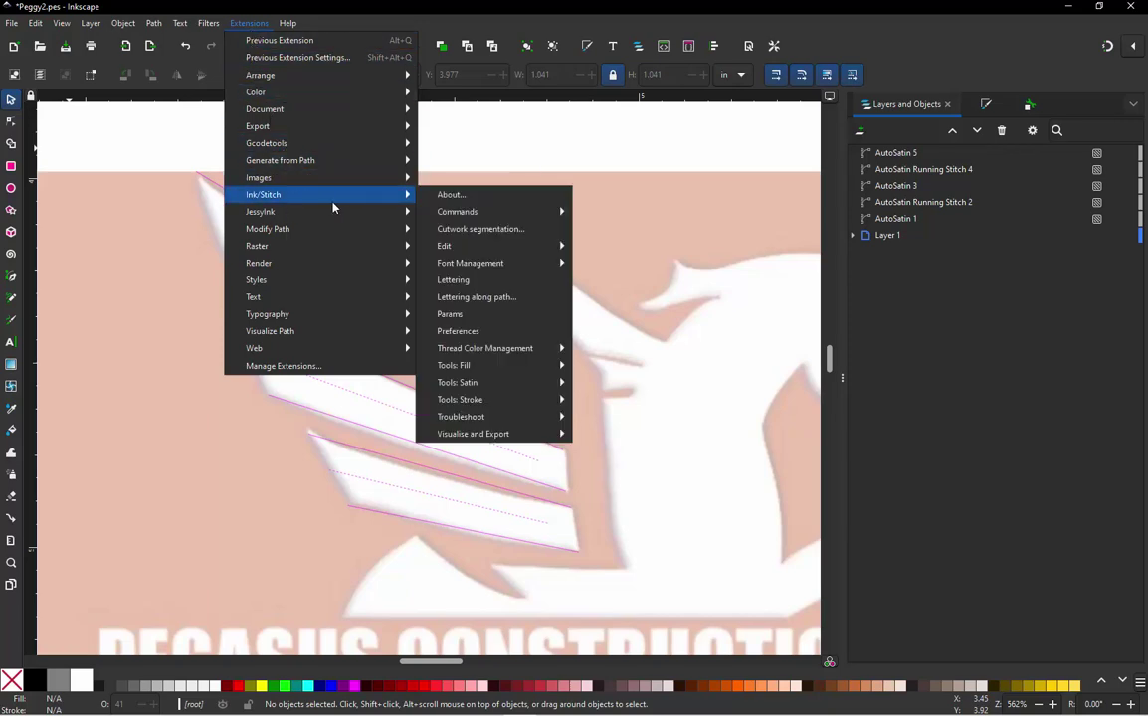
{"action": "mouse_move", "coordinate": [498, 434]}
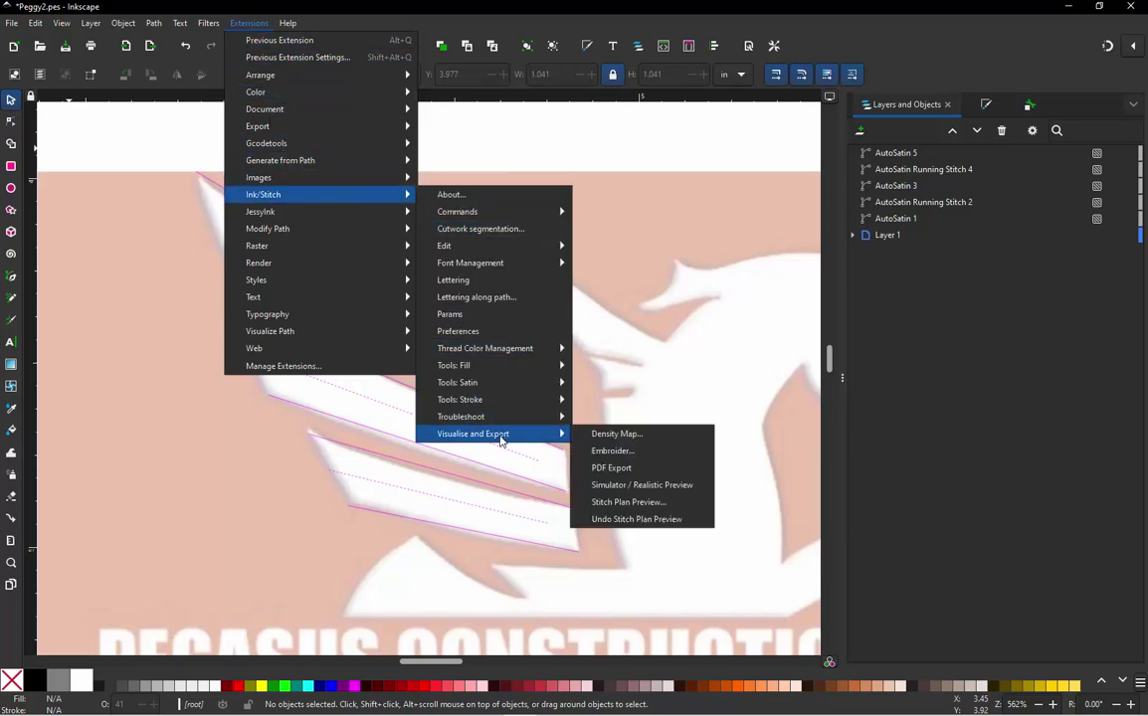
{"action": "left_click", "coordinate": [640, 486]}
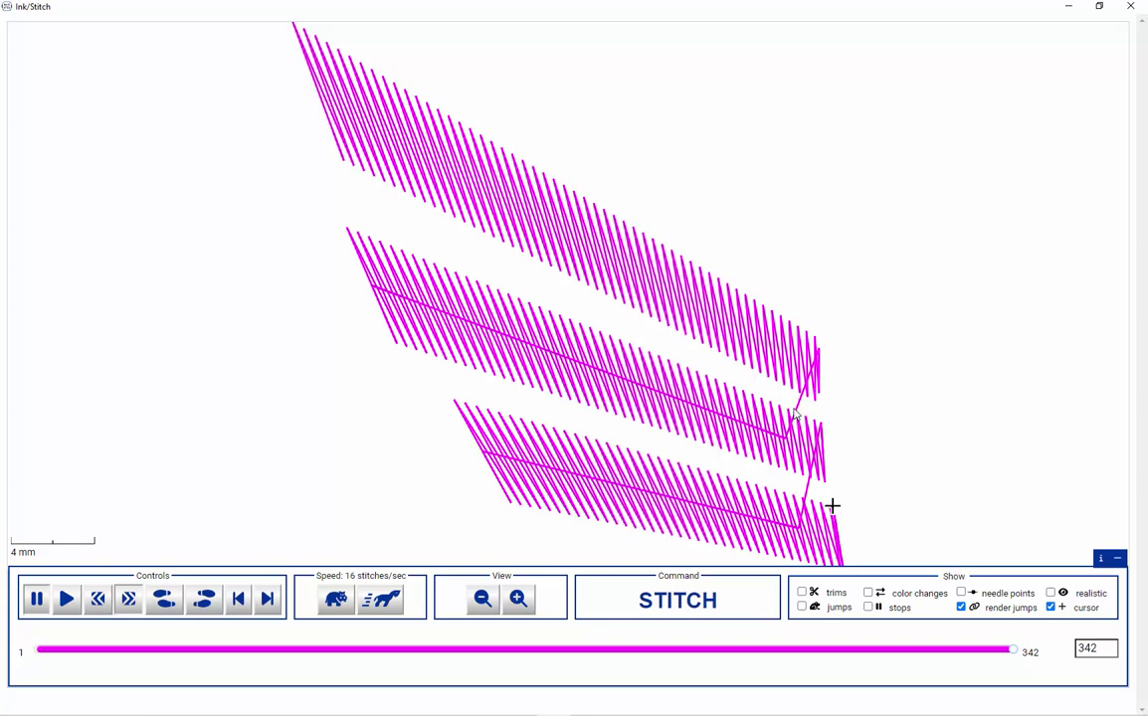
{"action": "left_click", "coordinate": [1136, 8]}
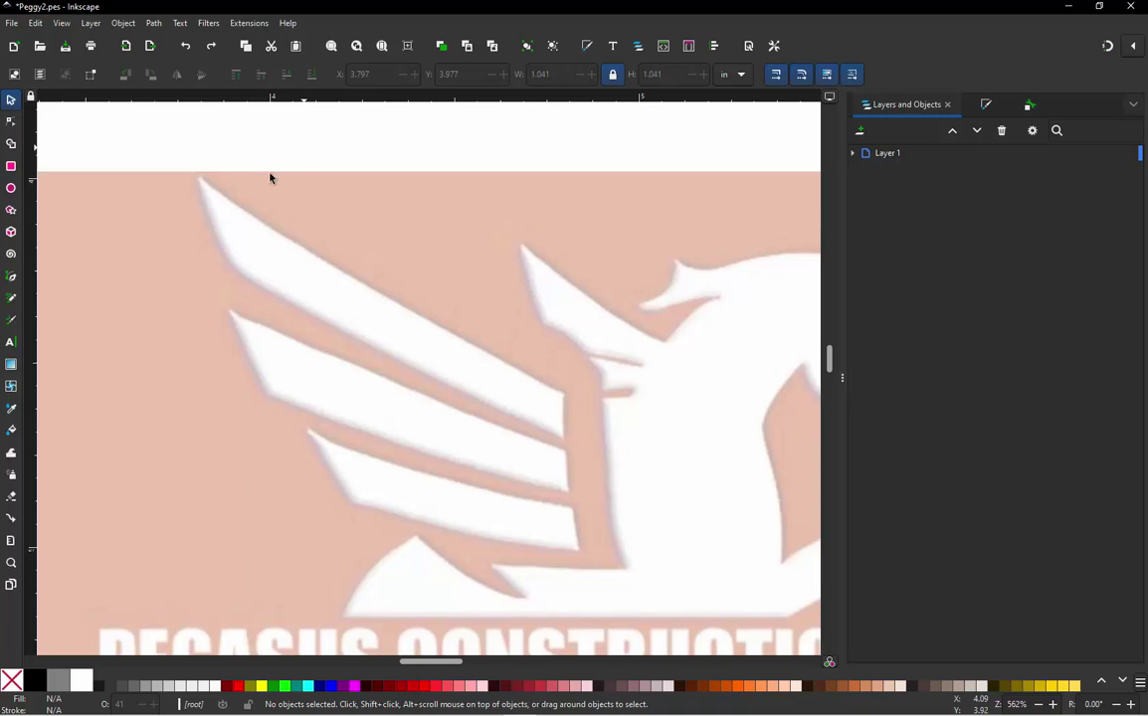
Step: Draw straight lines along the top feather's lower and upper edges, both running from the outer tip toward the body
{"action": "left_click", "coordinate": [11, 278]}
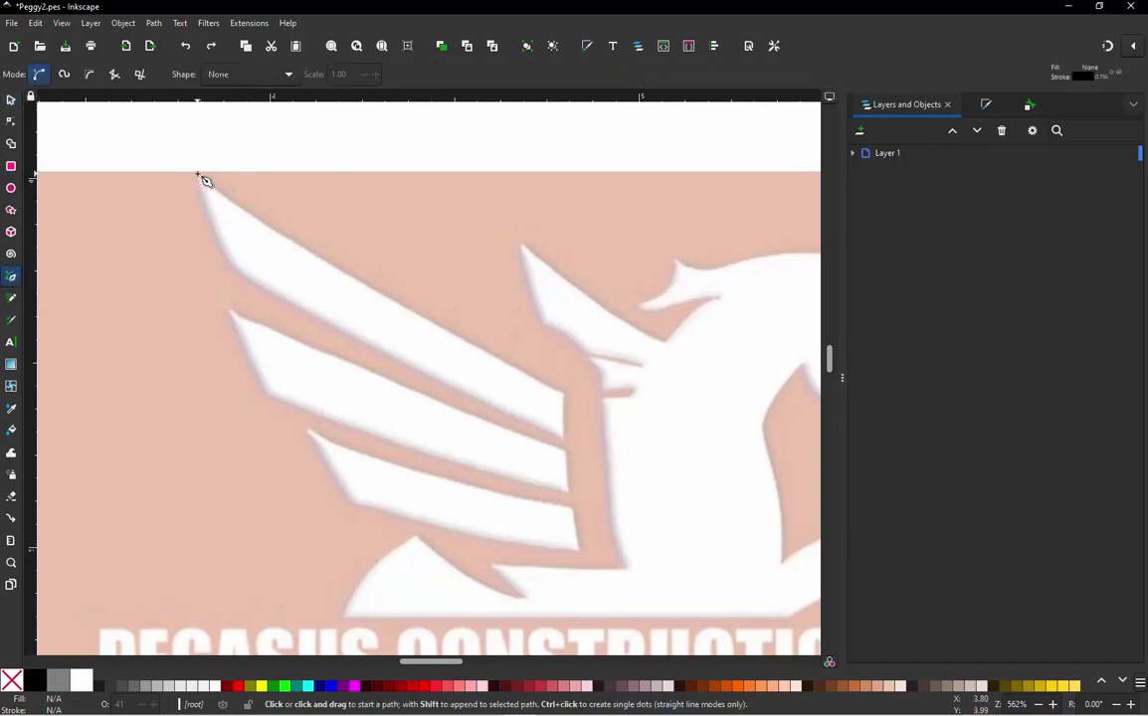
{"action": "left_click", "coordinate": [230, 272]}
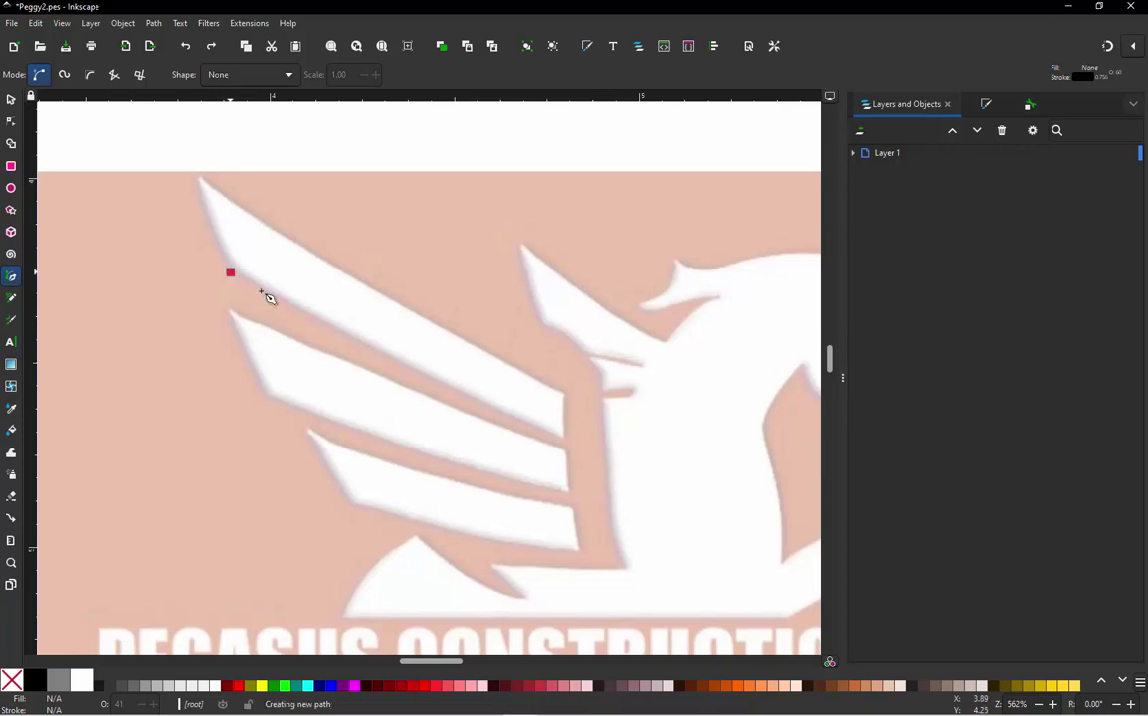
{"action": "double_click", "coordinate": [564, 438]}
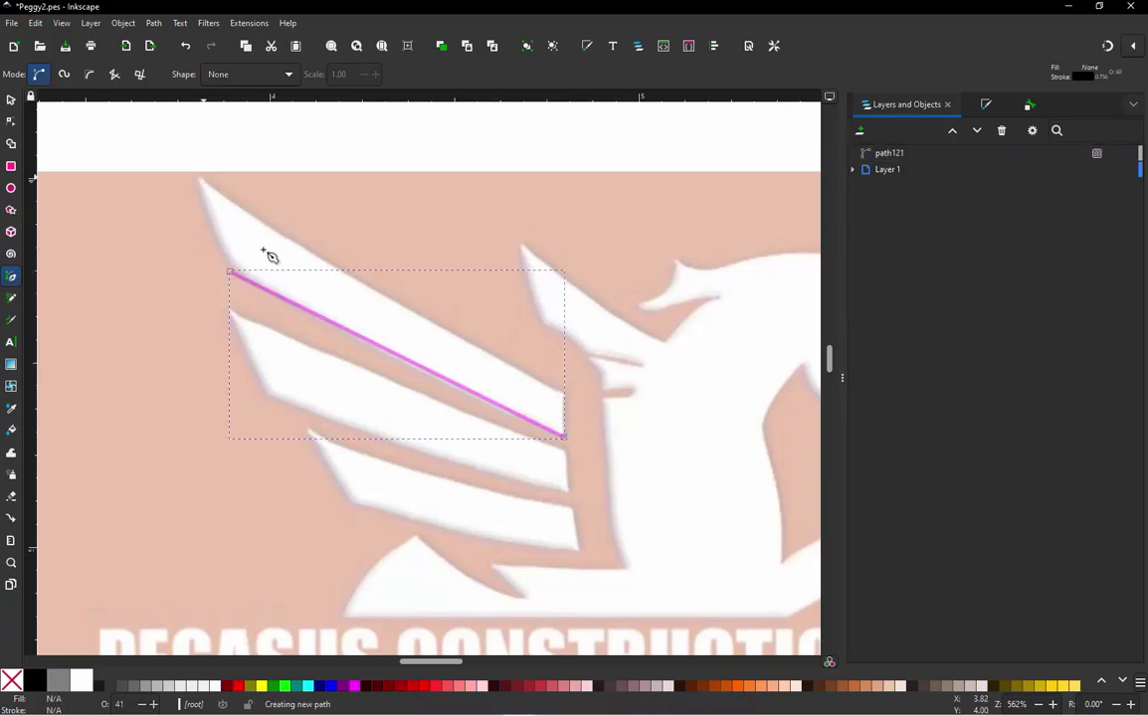
{"action": "left_click", "coordinate": [202, 177]}
{"action": "double_click", "coordinate": [564, 393]}
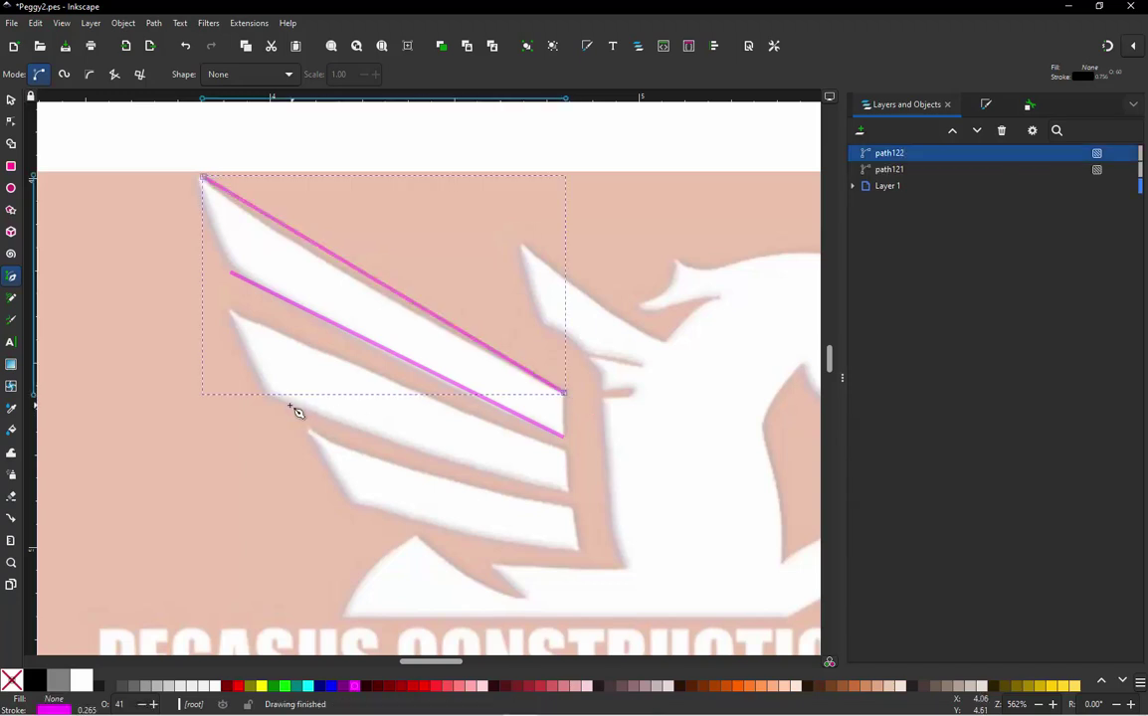
Step: Draw straight lines along the middle feather's lower and upper edges, both running from the body toward the outer tip
{"action": "left_click", "coordinate": [567, 489]}
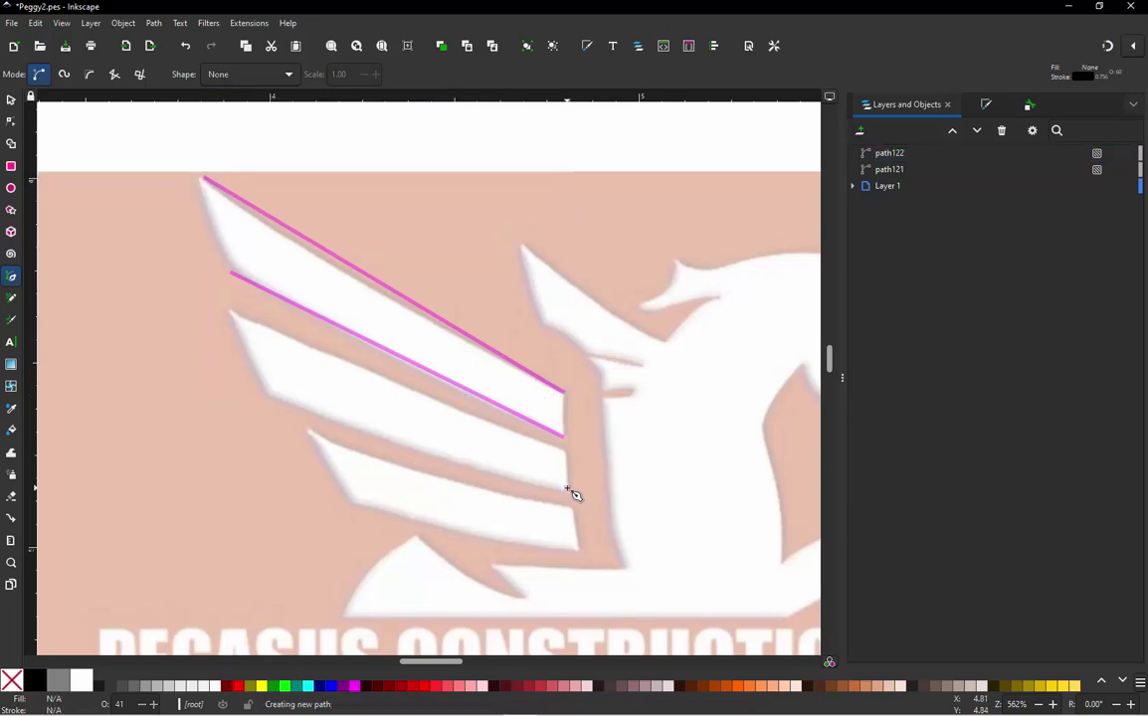
{"action": "left_click", "coordinate": [266, 398]}
{"action": "key", "text": "Return"}
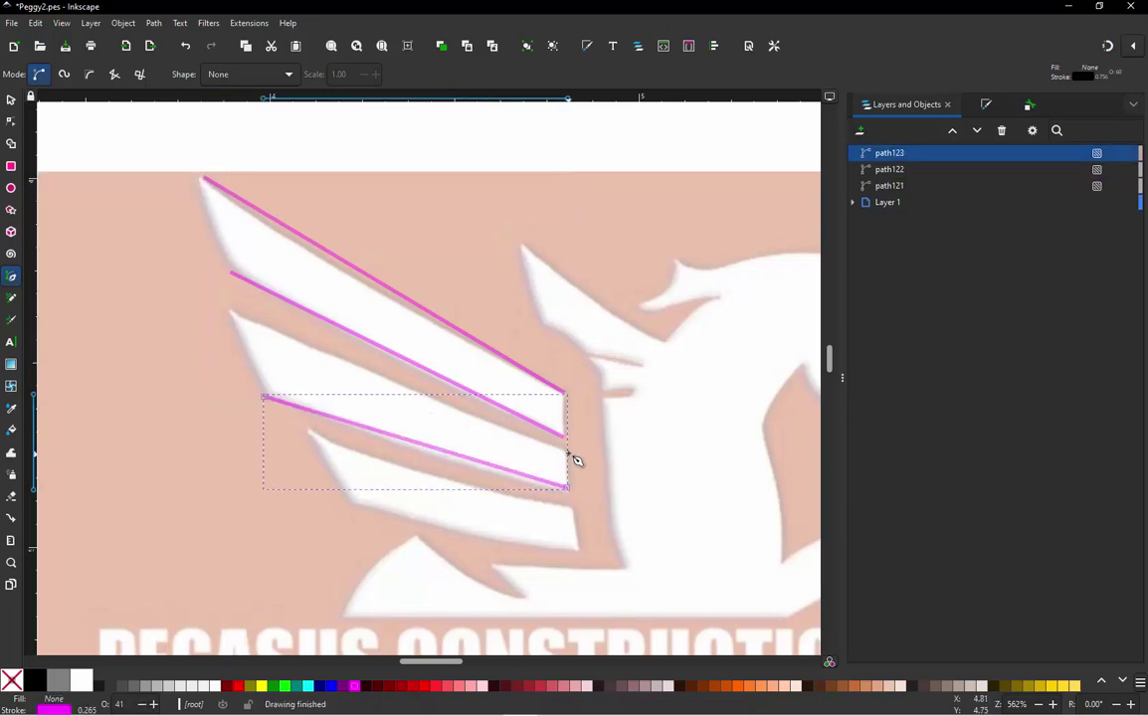
{"action": "left_click", "coordinate": [565, 451]}
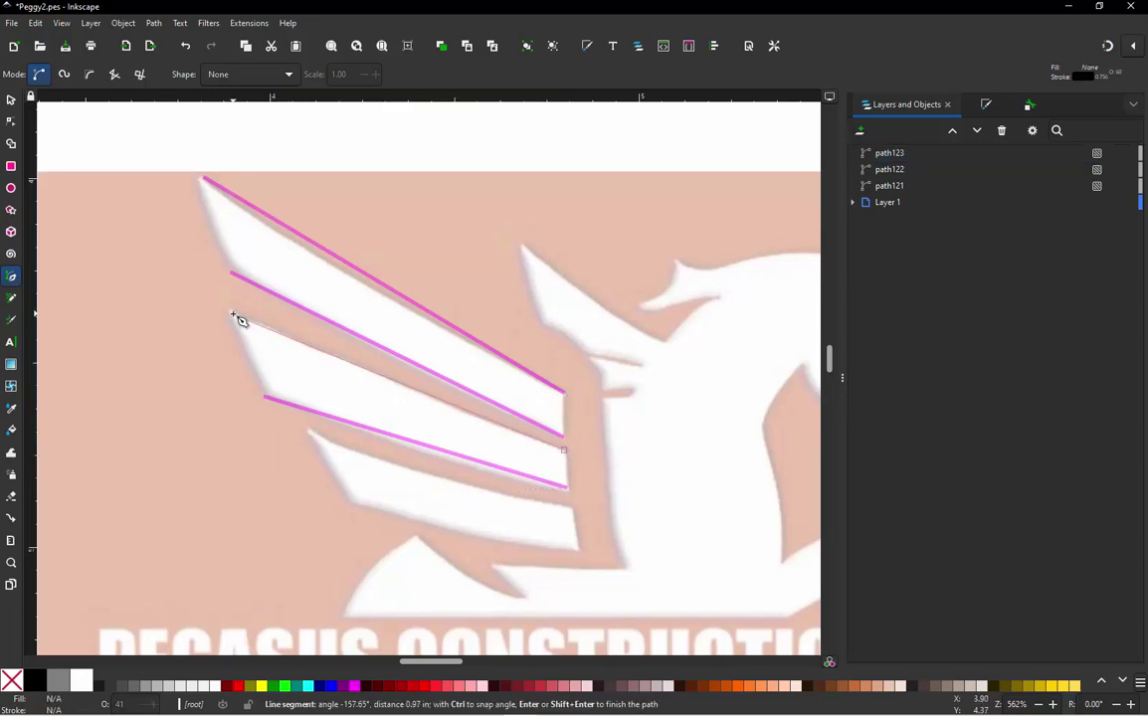
{"action": "left_click", "coordinate": [231, 315]}
{"action": "key", "text": "Return"}
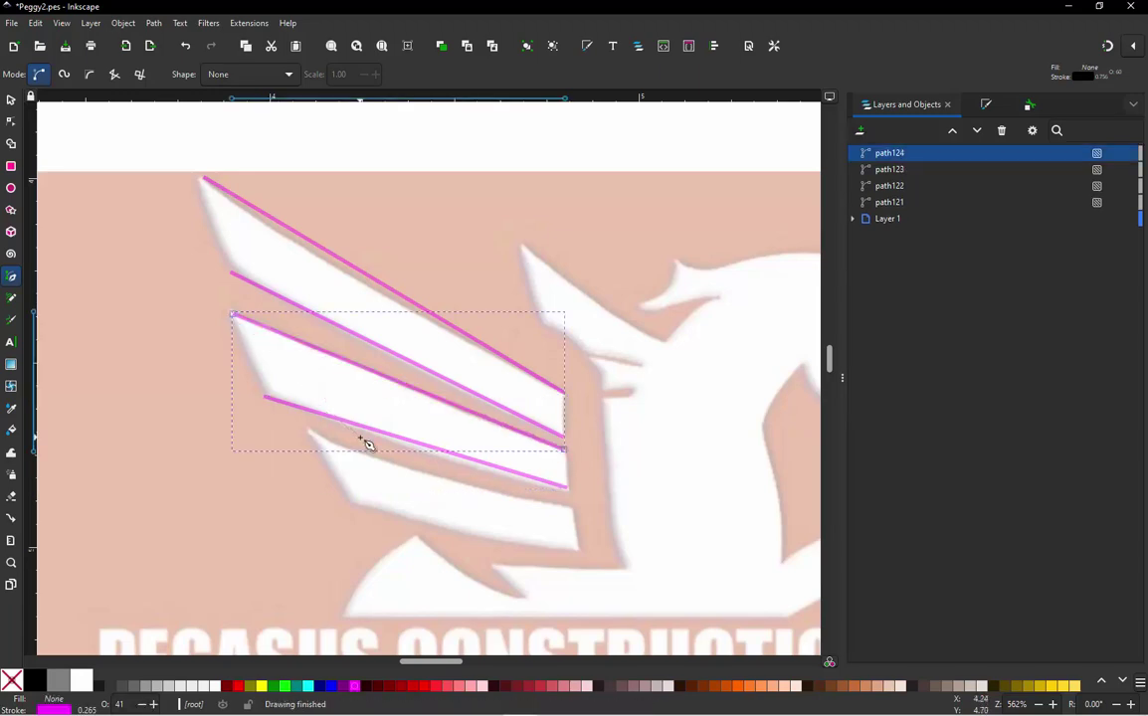
Step: Draw straight lines along the bottom feather's lower and upper edges, both running from the outer tip toward the body
{"action": "left_click", "coordinate": [354, 506]}
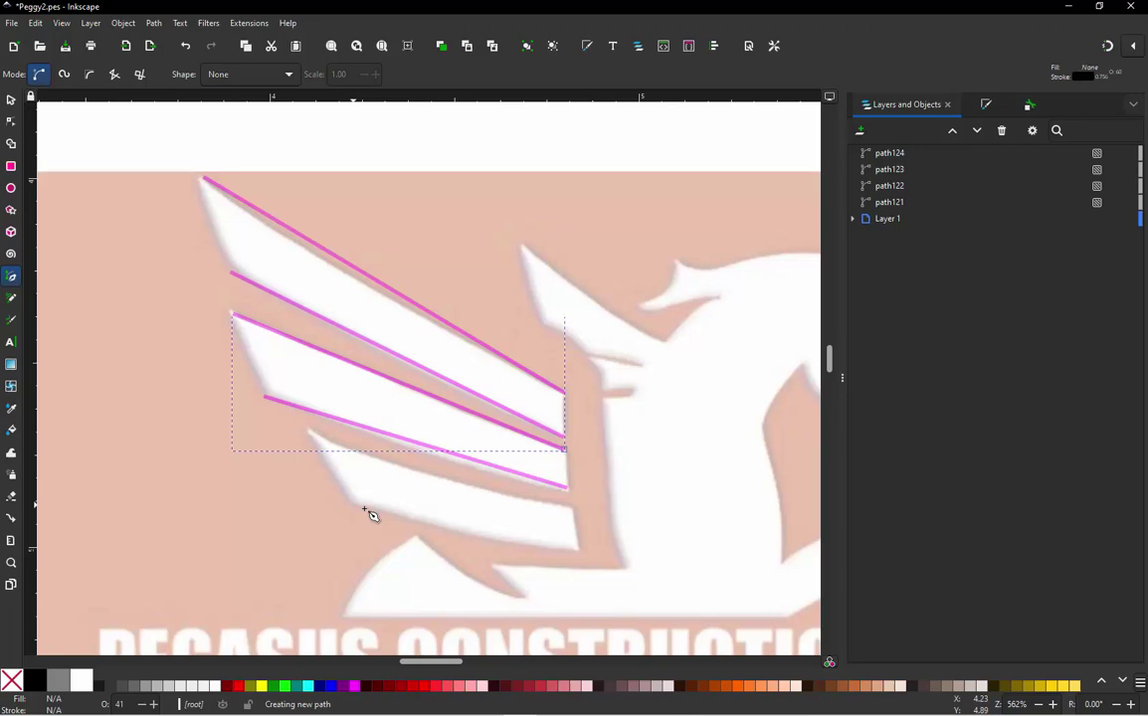
{"action": "left_click", "coordinate": [578, 550]}
{"action": "key", "text": "Return"}
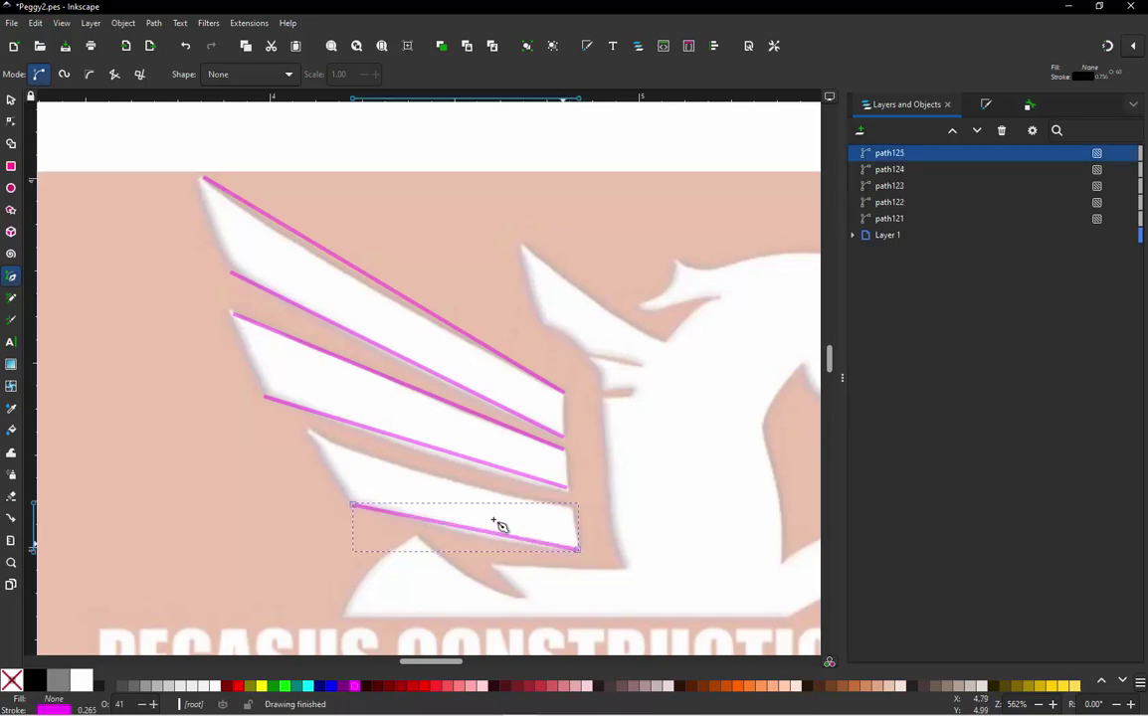
{"action": "left_click", "coordinate": [308, 433]}
{"action": "left_click", "coordinate": [569, 507]}
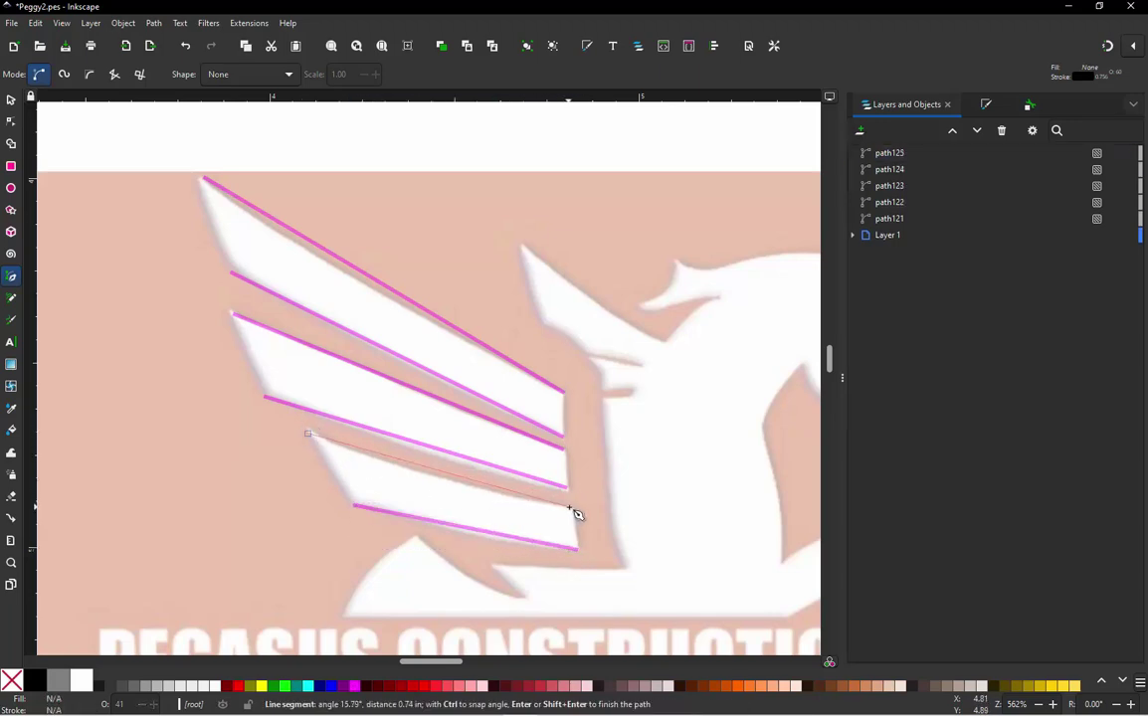
{"action": "key", "text": "Return"}
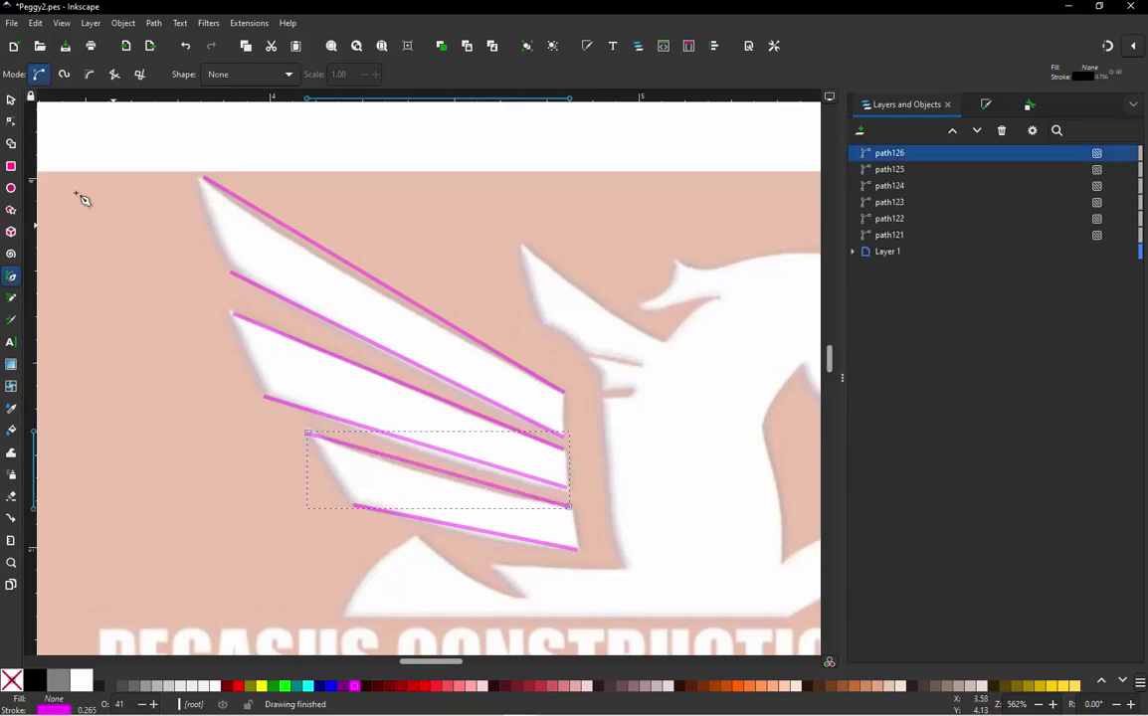
Step: Combine the top feather's two new edge lines into a single path
{"action": "left_click", "coordinate": [10, 100]}
{"action": "left_click", "coordinate": [265, 215]}
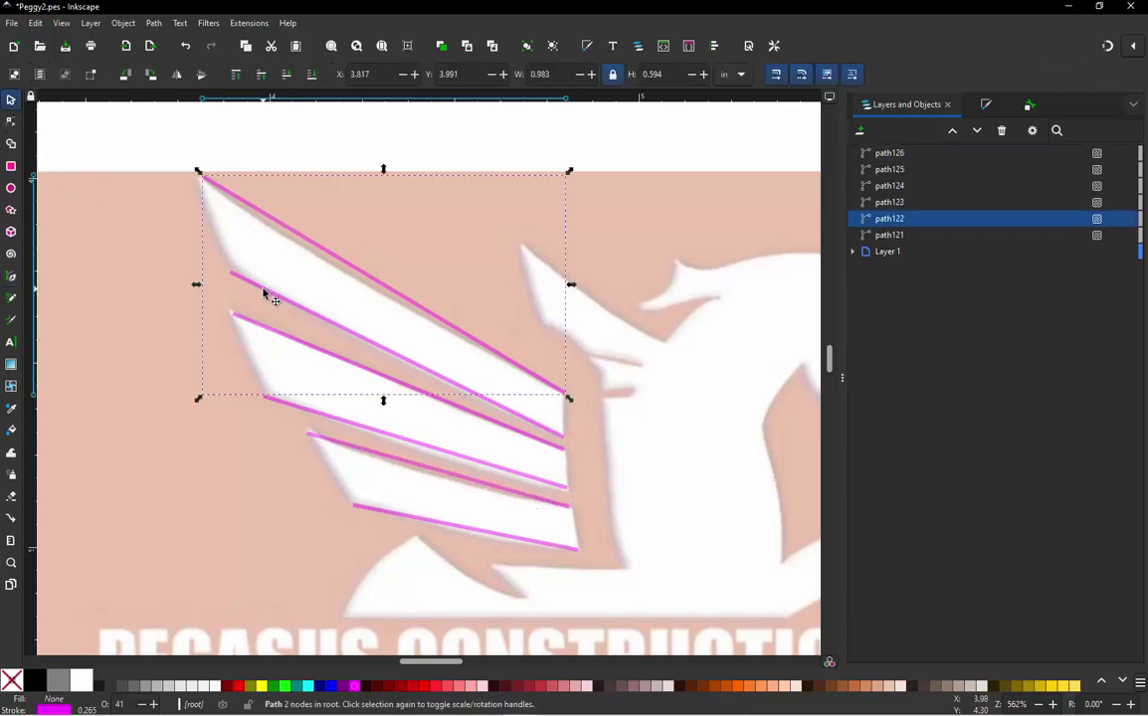
{"action": "left_click", "coordinate": [265, 293], "text": "shift"}
{"action": "key", "text": "ctrl+k"}
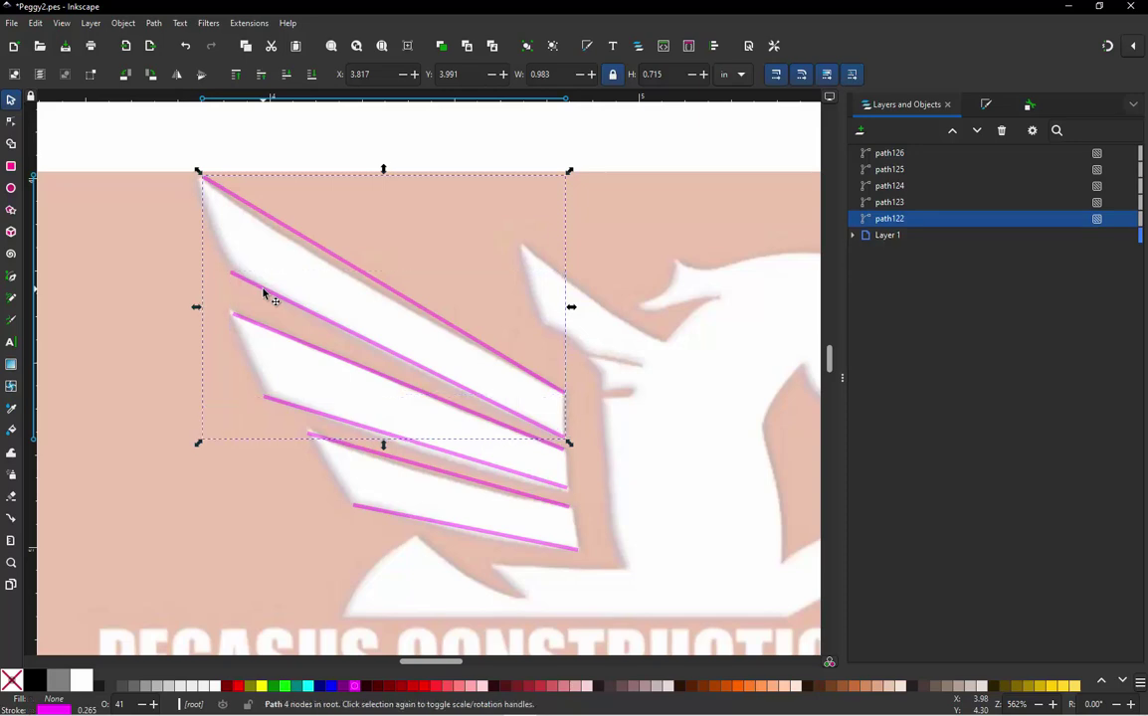
Step: Combine the middle feather's two edge lines into one path and the bottom feather's two into another
{"action": "left_click", "coordinate": [303, 341]}
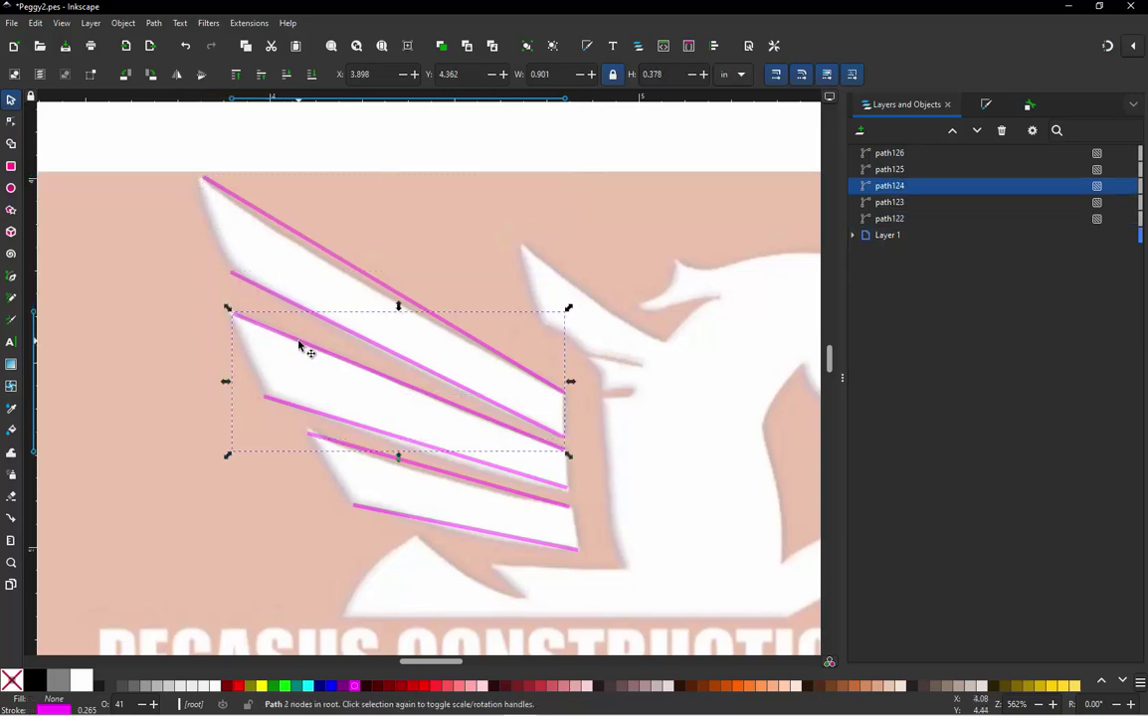
{"action": "left_click", "coordinate": [290, 408], "text": "shift"}
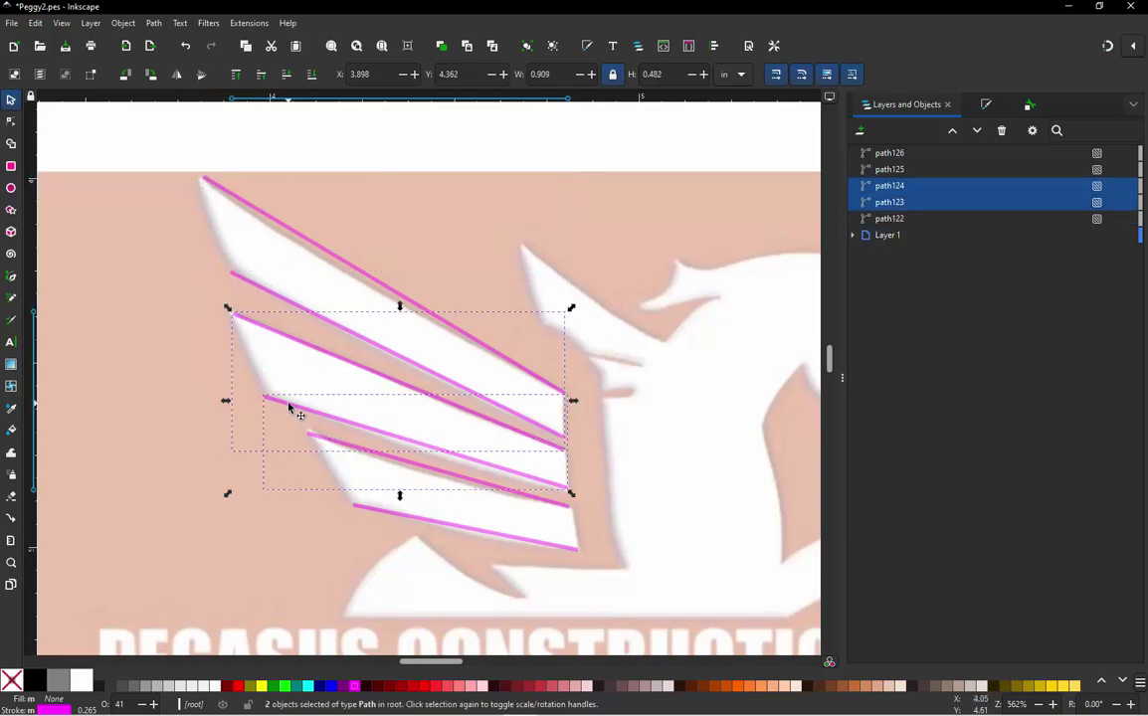
{"action": "key", "text": "ctrl+k"}
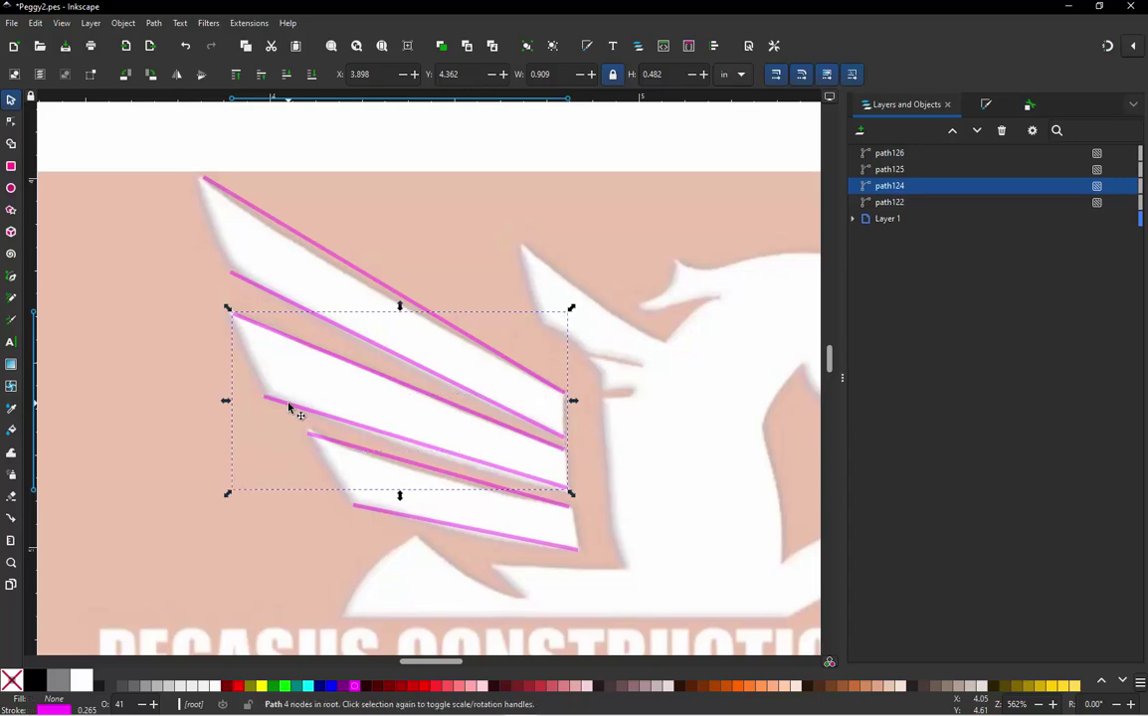
{"action": "left_click", "coordinate": [333, 445]}
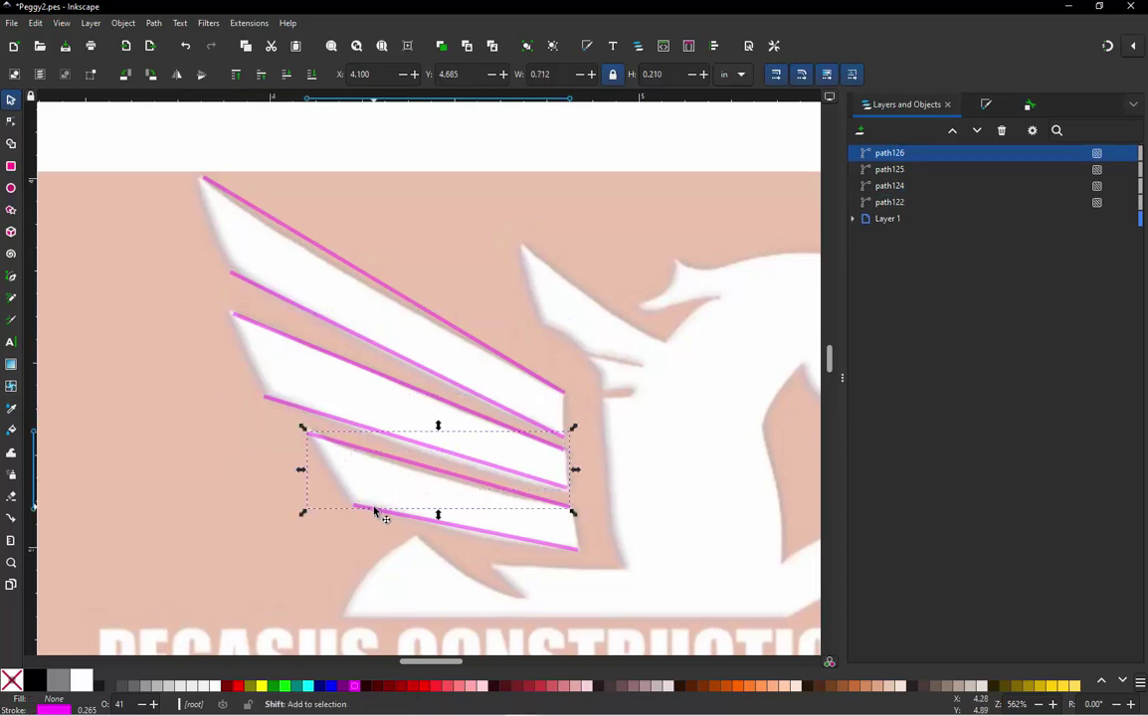
{"action": "left_click", "coordinate": [403, 517], "text": "shift"}
{"action": "key", "text": "ctrl+k"}
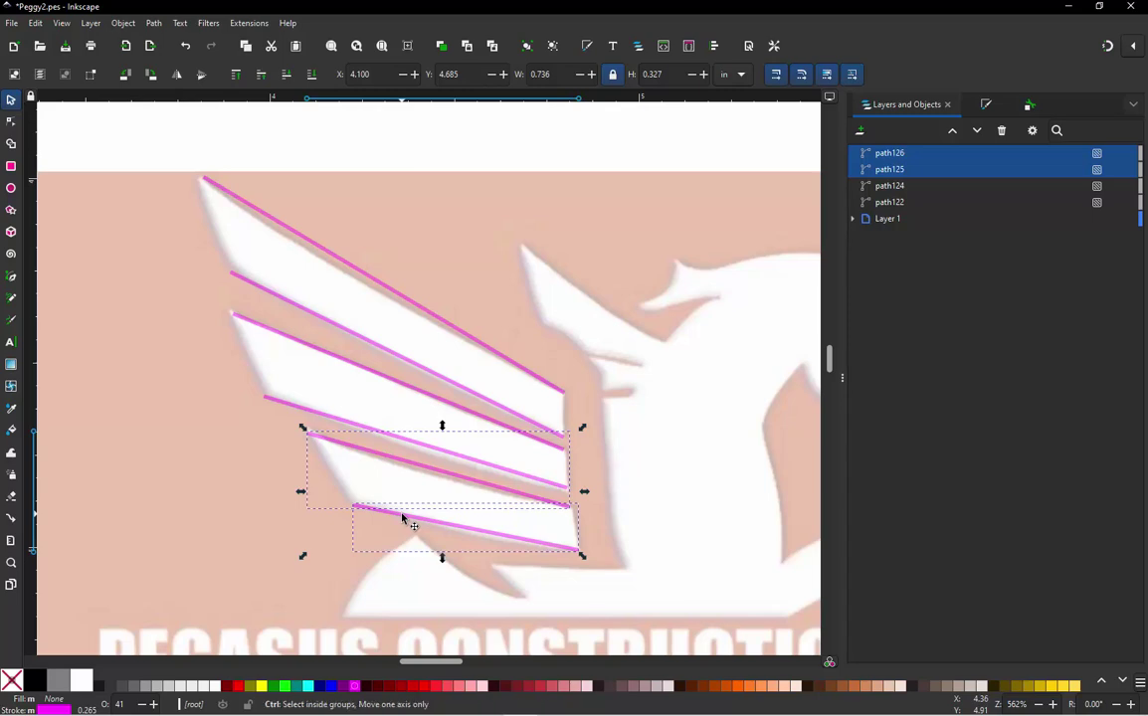
{"action": "left_click", "coordinate": [149, 144]}
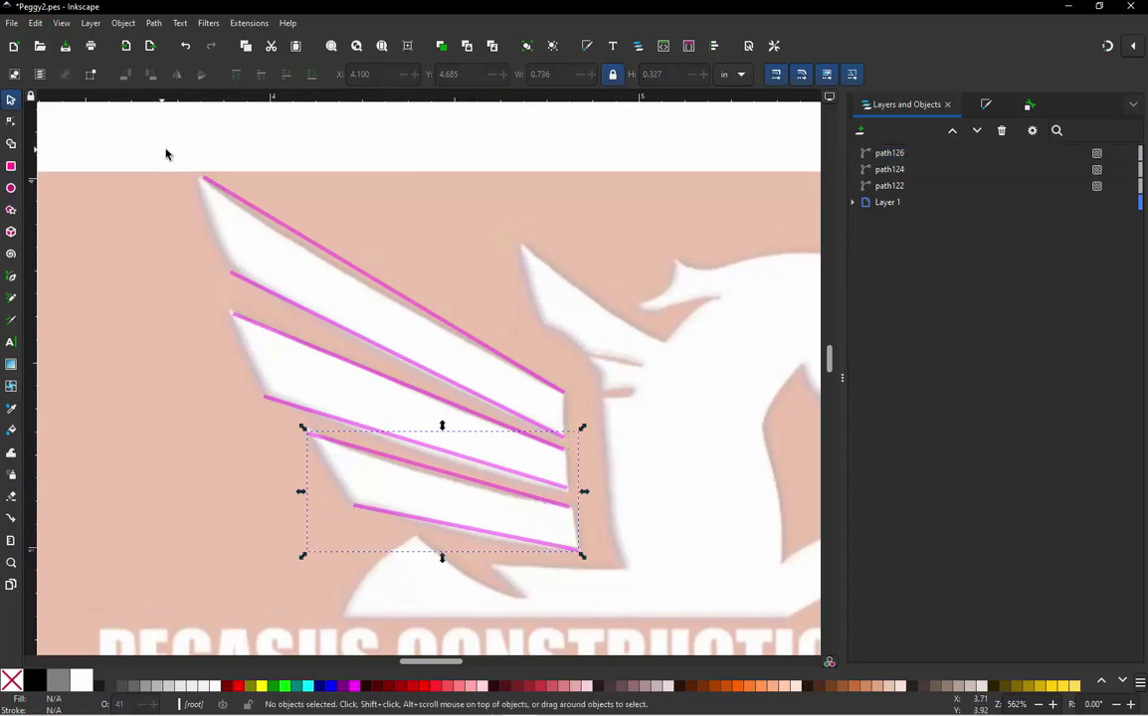
Step: Enable Custom satin column in the Ink/Stitch Params for all three feather paths
{"action": "left_click_drag", "start_coordinate": [159, 146], "coordinate": [623, 574]}
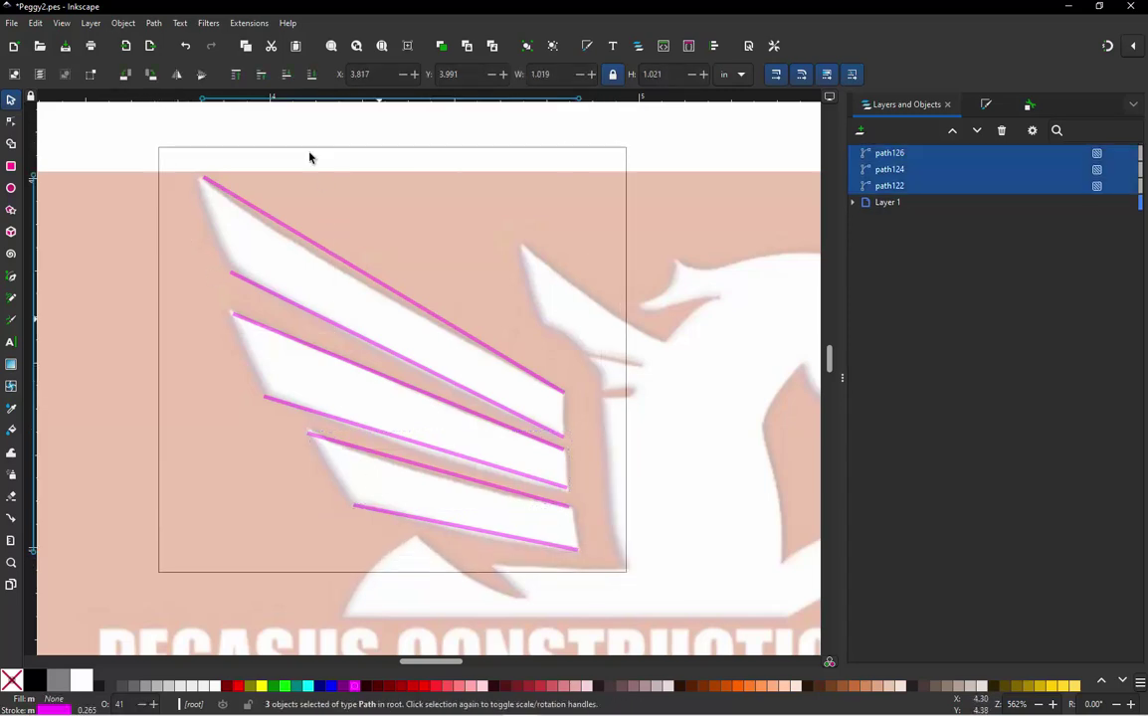
{"action": "left_click", "coordinate": [251, 23]}
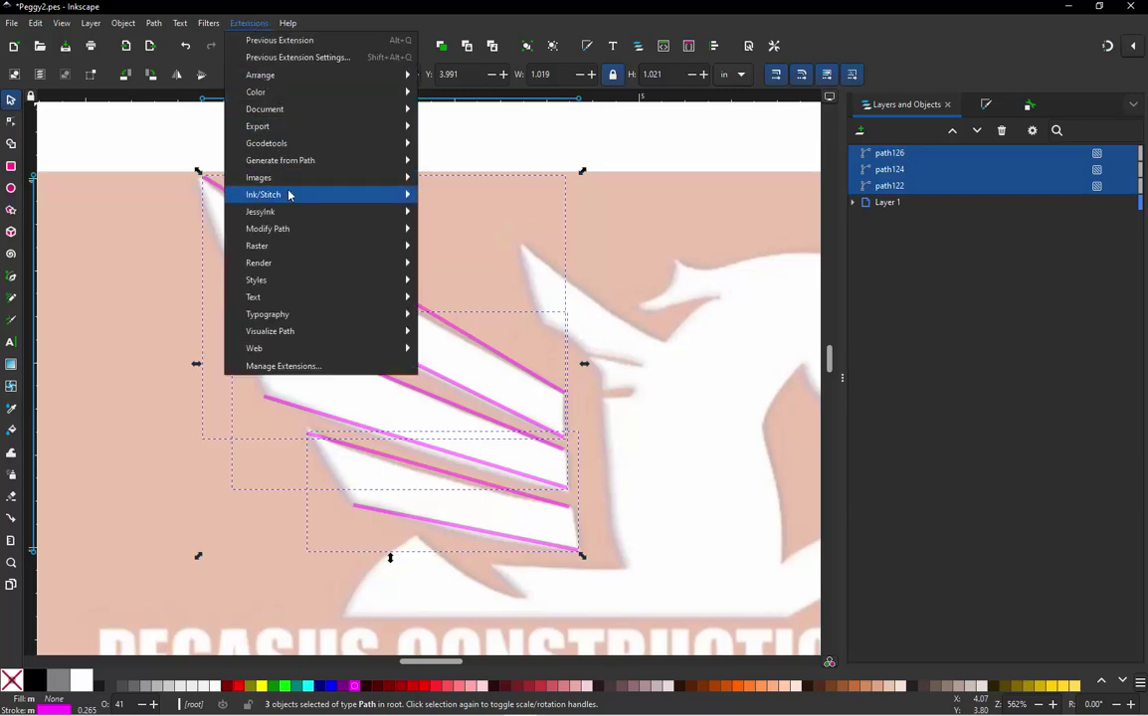
{"action": "mouse_move", "coordinate": [289, 195]}
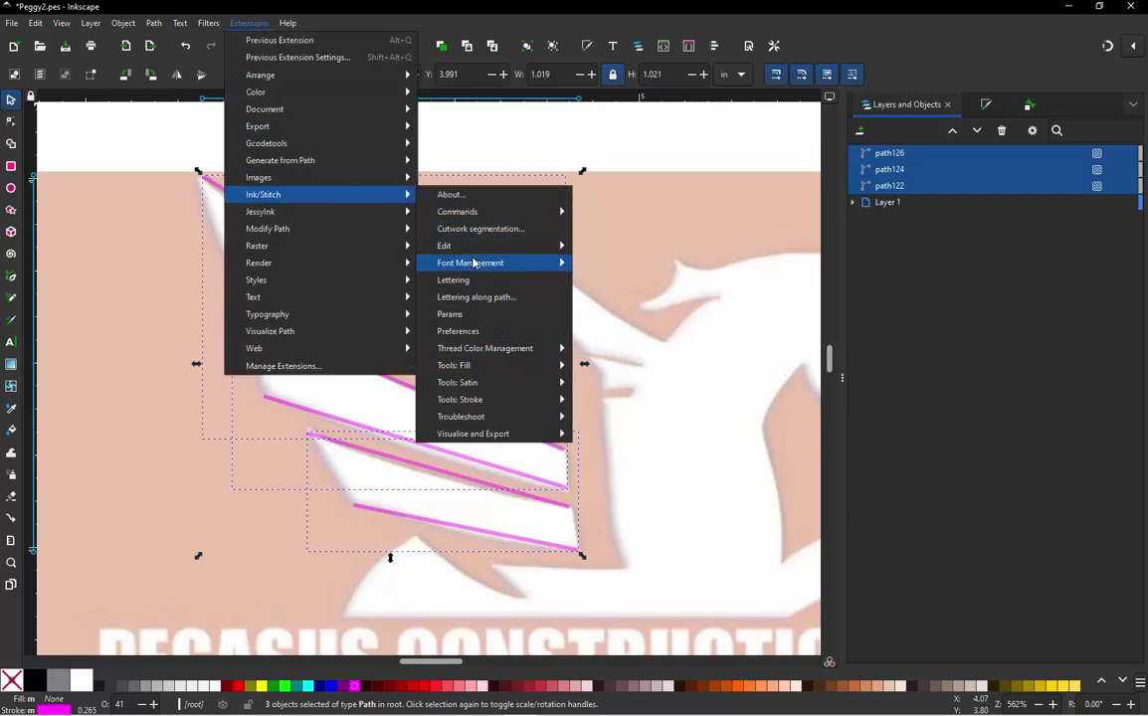
{"action": "left_click", "coordinate": [466, 316]}
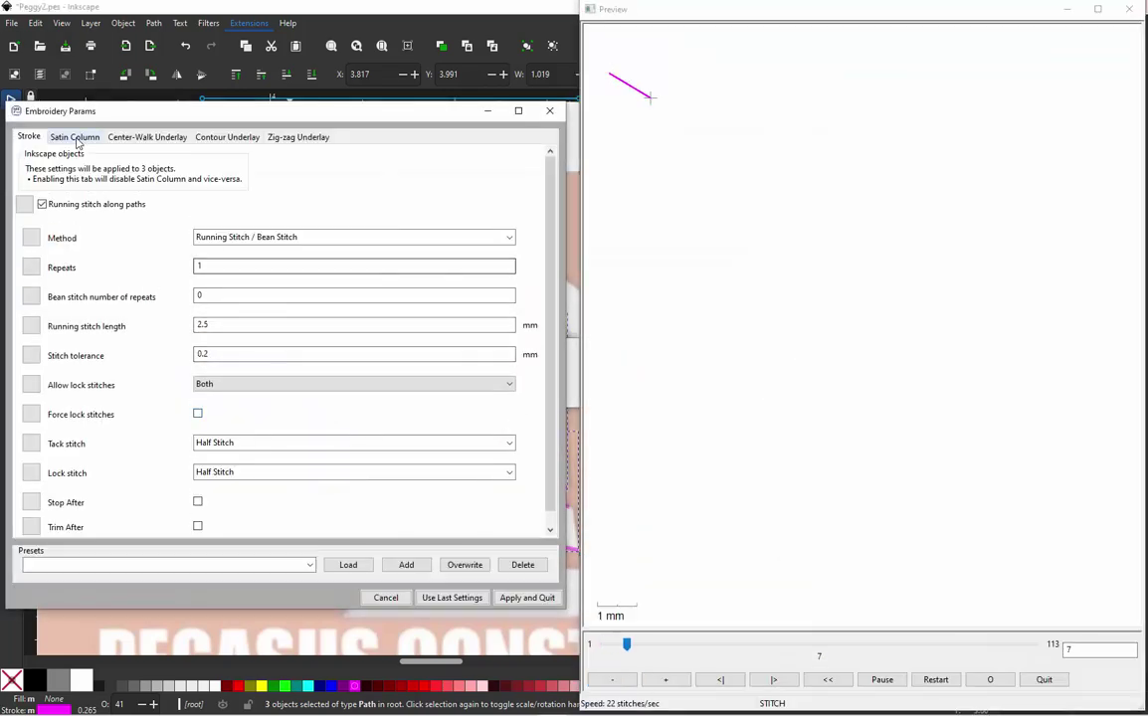
{"action": "left_click", "coordinate": [75, 137]}
{"action": "left_click", "coordinate": [43, 215]}
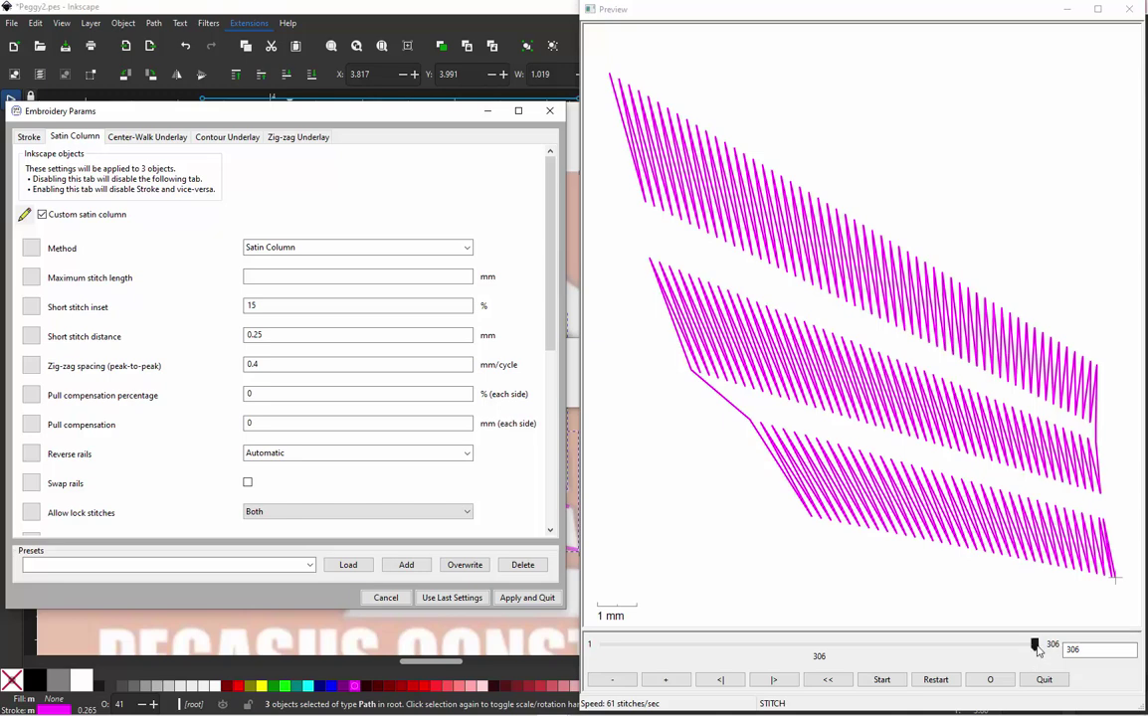
Step: Scrub through the stitch preview to check the transitions between feathers, and apply the satin column parameters
{"action": "mouse_move", "coordinate": [1034, 644]}
{"action": "left_mouse_down"}
{"action": "mouse_move", "coordinate": [736, 645]}
{"action": "mouse_move", "coordinate": [825, 638]}
{"action": "mouse_move", "coordinate": [778, 635]}
{"action": "left_mouse_up"}
{"action": "key", "text": "Left"}
{"action": "key", "text": "Left"}
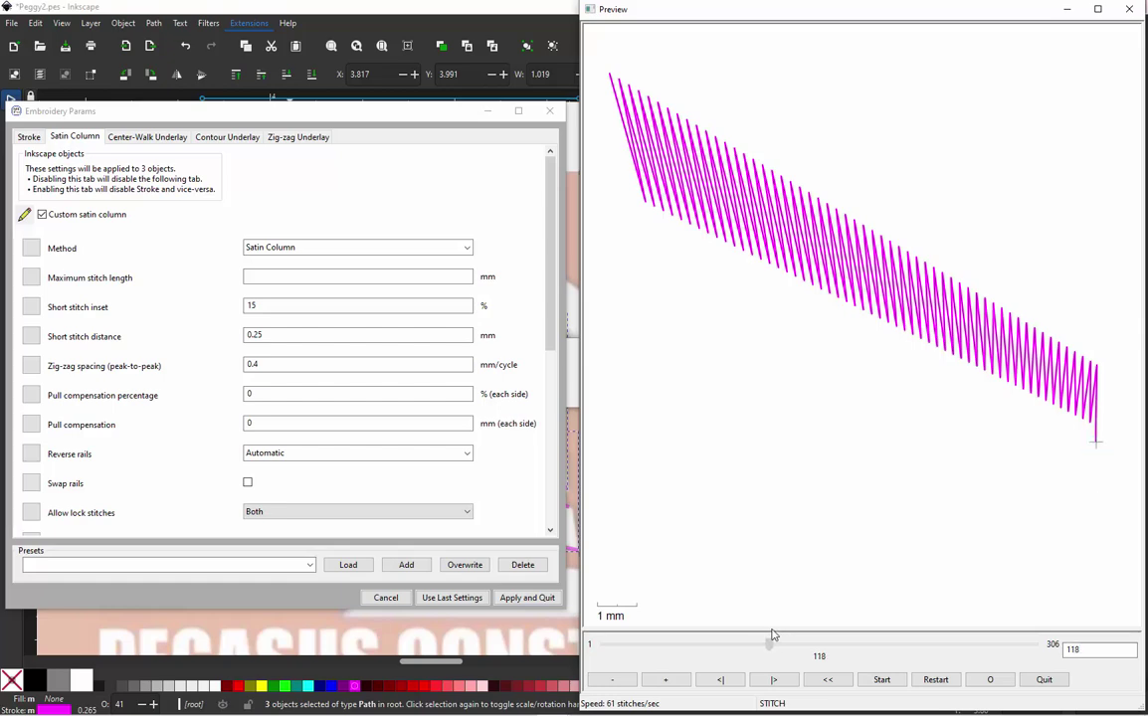
{"action": "mouse_move", "coordinate": [777, 633]}
{"action": "left_mouse_down"}
{"action": "mouse_move", "coordinate": [854, 618]}
{"action": "mouse_move", "coordinate": [939, 575]}
{"action": "left_mouse_up"}
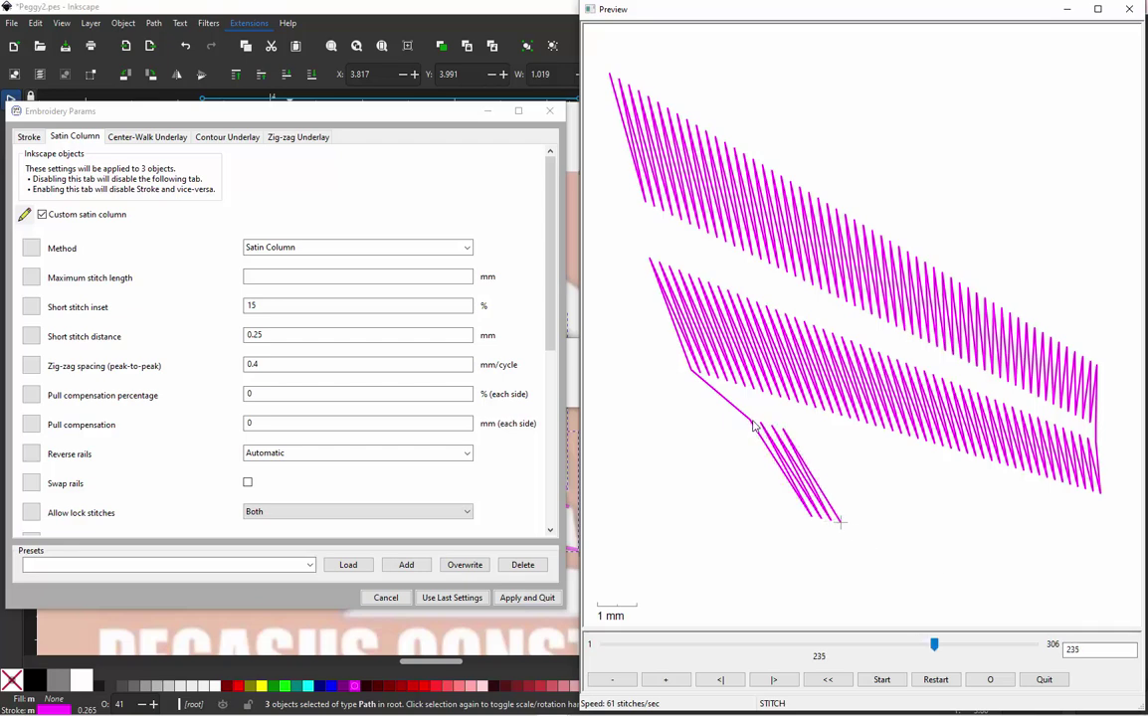
{"action": "left_click", "coordinate": [528, 598]}
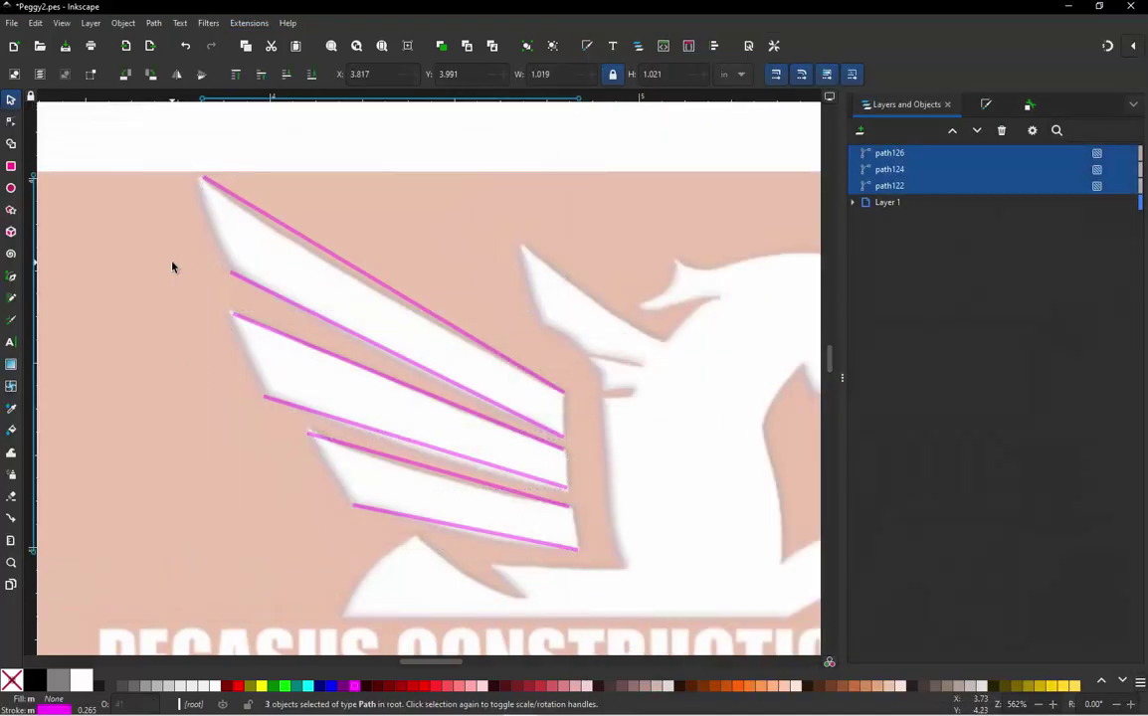
Step: Auto-route the three wing feather satin columns with Ink/Stitch, preserving the order of the satin columns
{"action": "left_click_drag", "start_coordinate": [172, 148], "coordinate": [600, 527]}
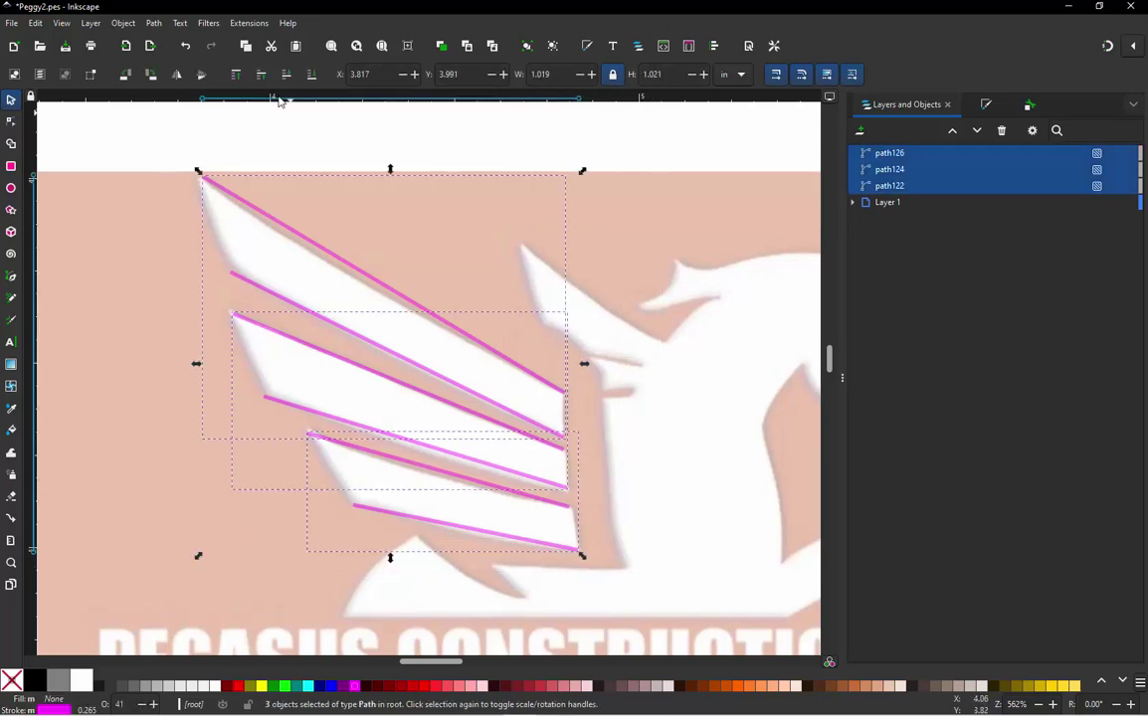
{"action": "left_click", "coordinate": [258, 28]}
{"action": "mouse_move", "coordinate": [281, 197]}
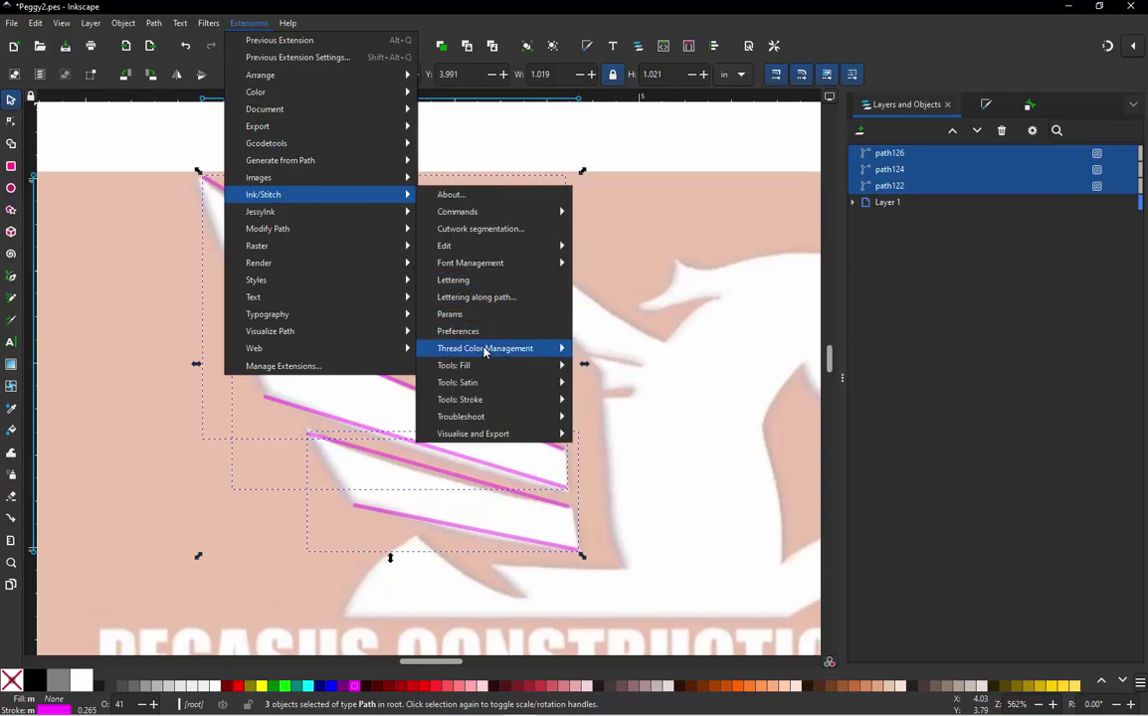
{"action": "mouse_move", "coordinate": [472, 386]}
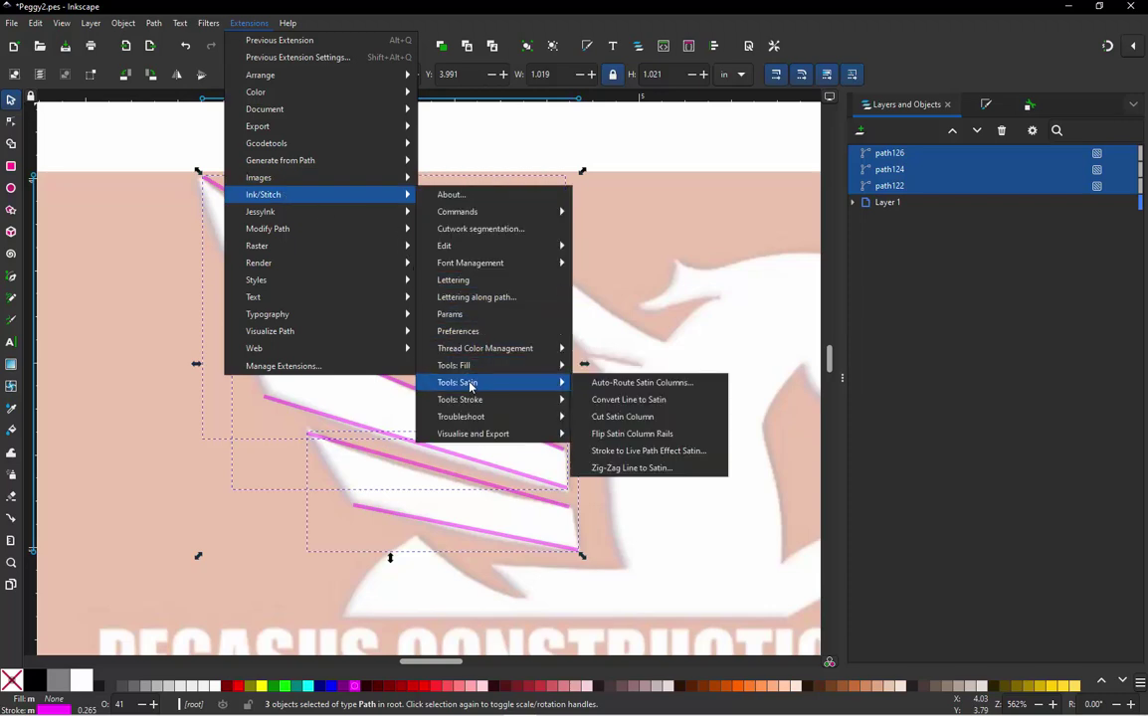
{"action": "left_click", "coordinate": [638, 383]}
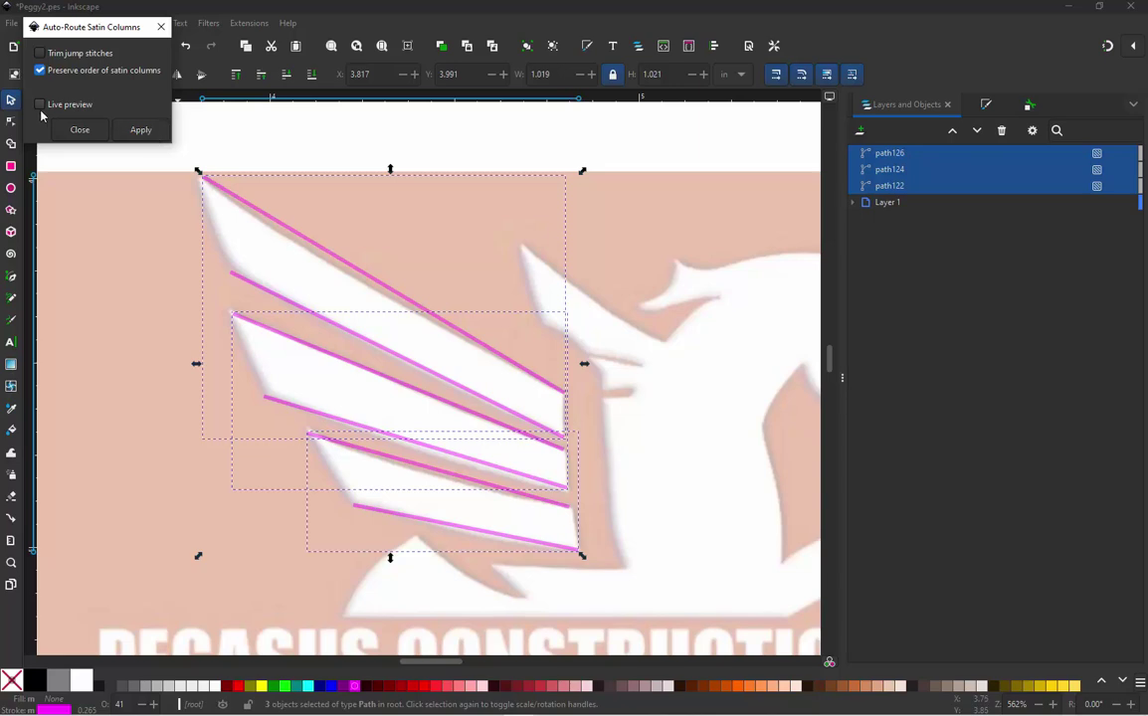
{"action": "left_click", "coordinate": [140, 121]}
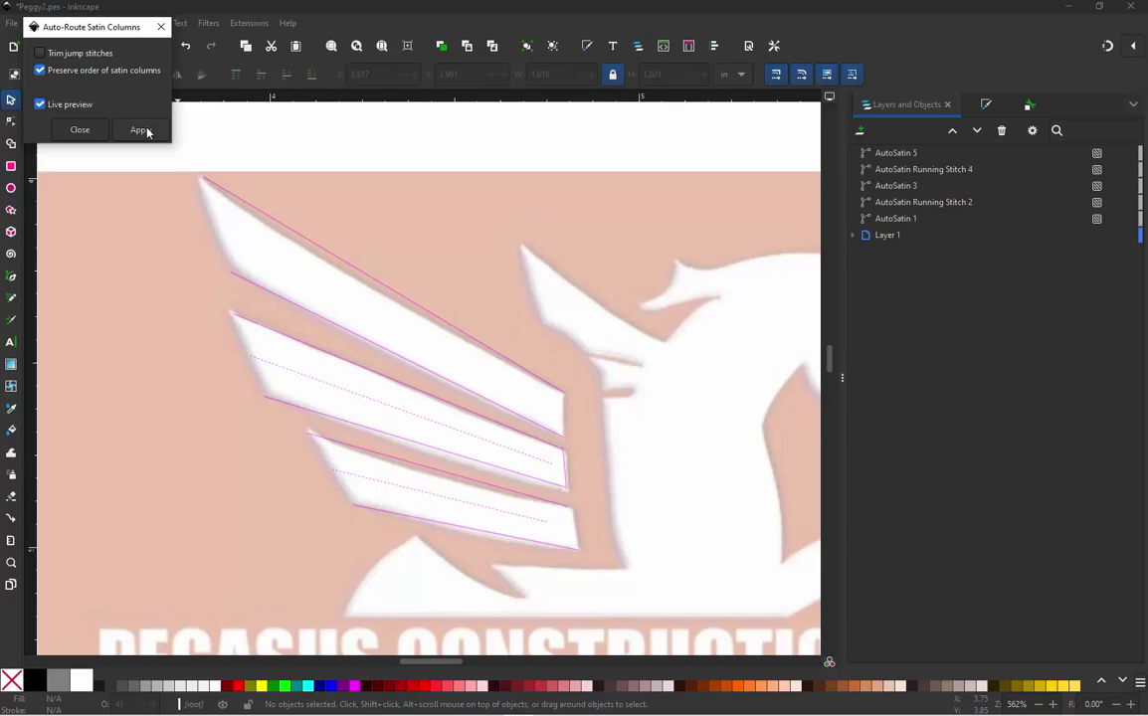
{"action": "left_click", "coordinate": [141, 130]}
{"action": "left_click", "coordinate": [81, 130]}
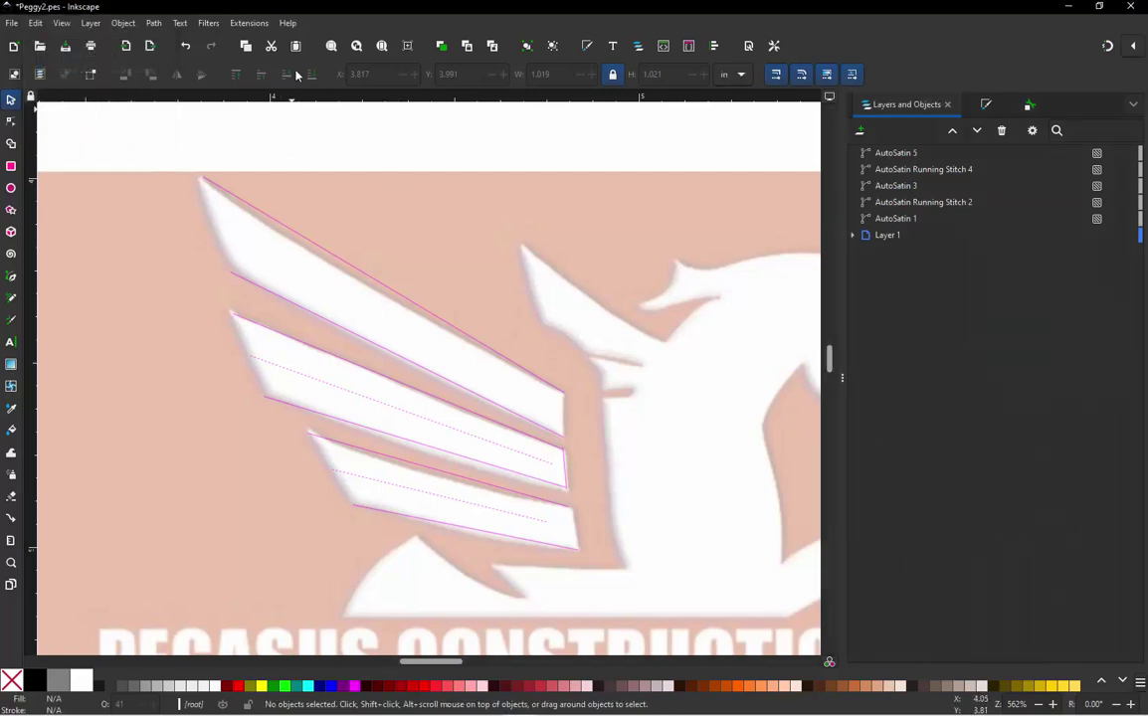
Step: Check the auto-routed stitching in the Ink/Stitch simulator, and undo the auto-routing
{"action": "left_click", "coordinate": [254, 26]}
{"action": "mouse_move", "coordinate": [302, 196]}
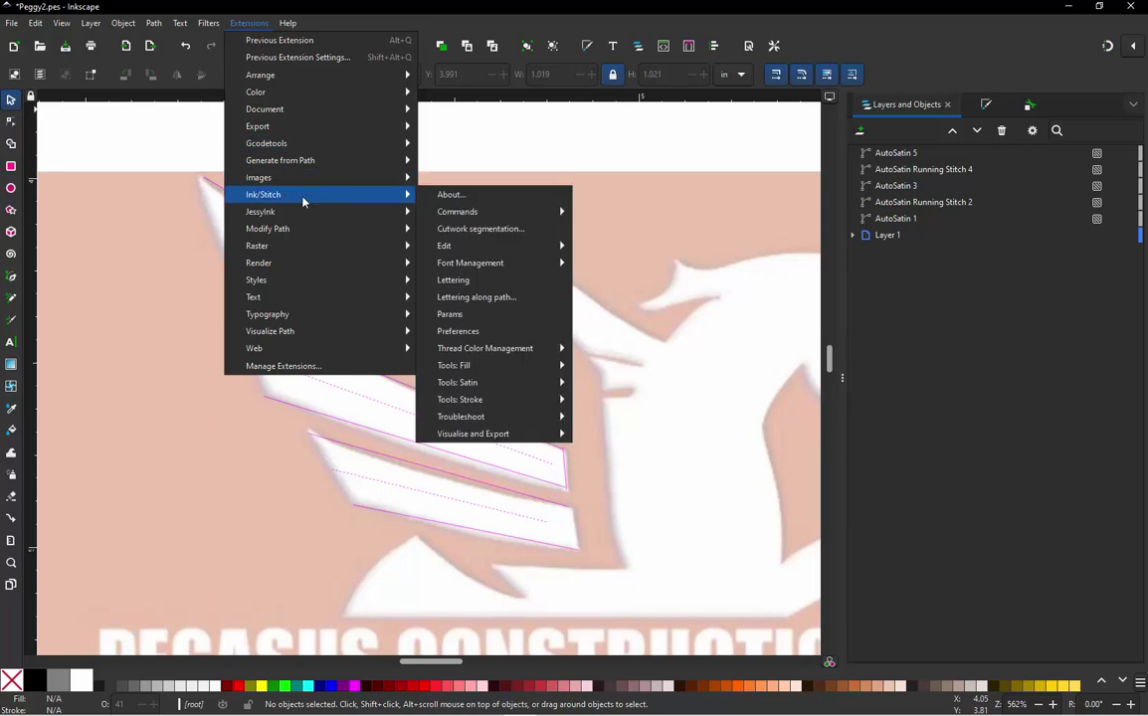
{"action": "mouse_move", "coordinate": [488, 435]}
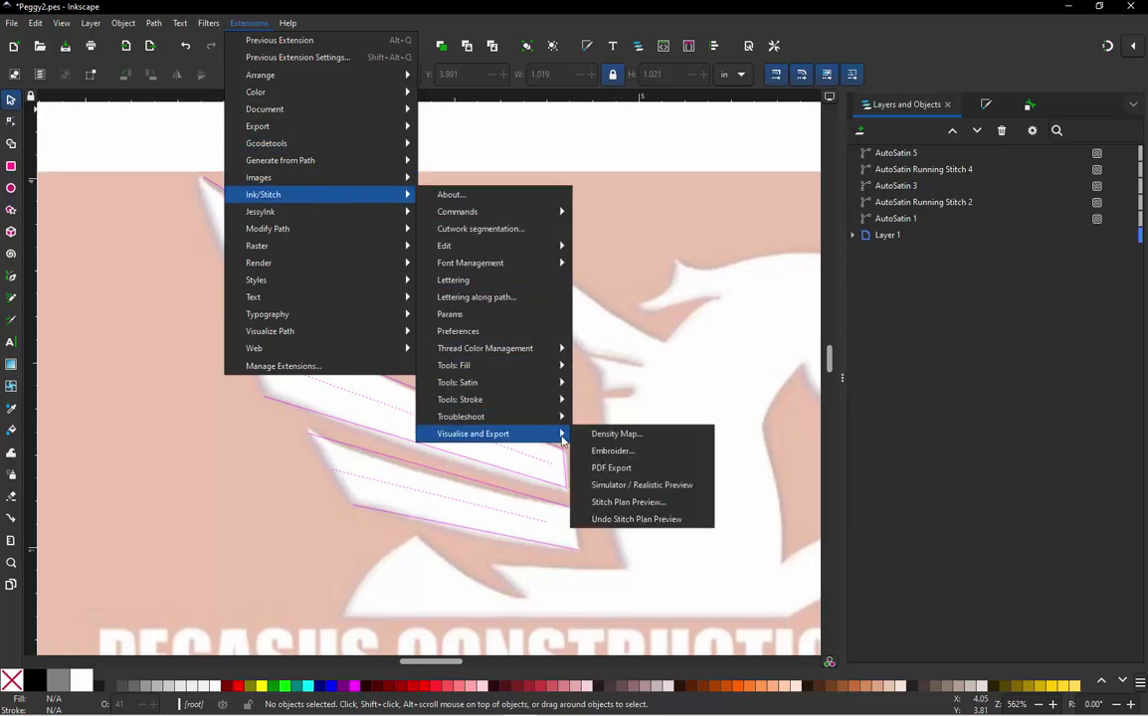
{"action": "left_click", "coordinate": [663, 487]}
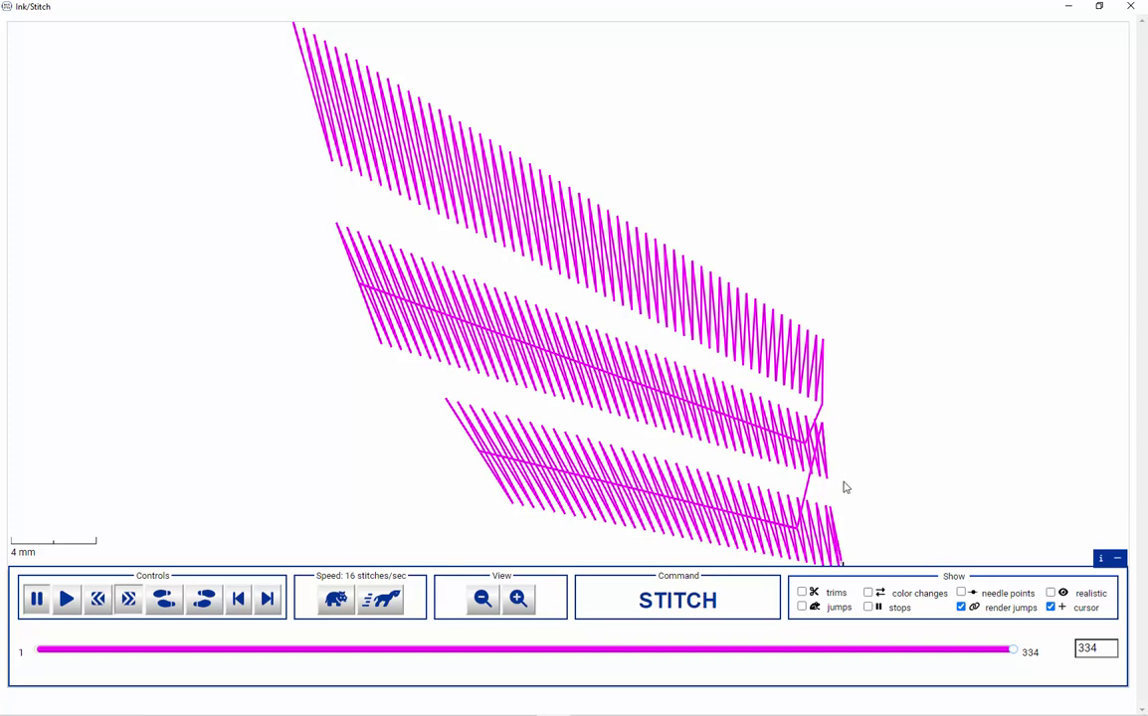
{"action": "left_click", "coordinate": [1133, 8]}
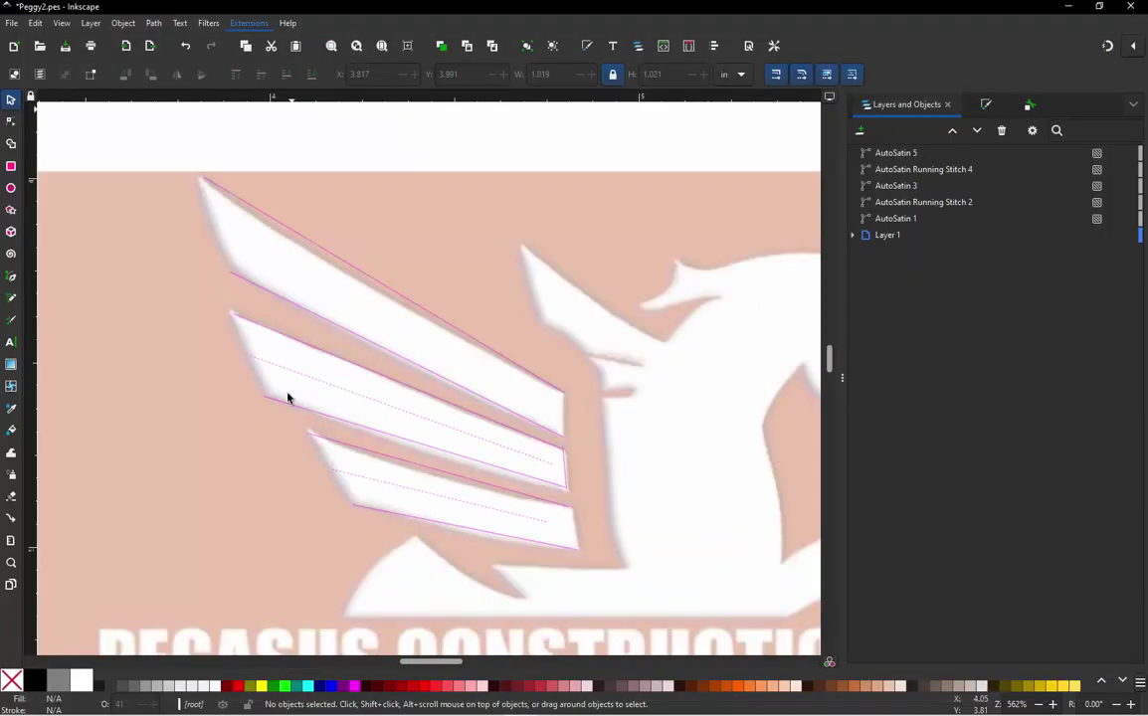
{"action": "key", "text": "ctrl+z"}
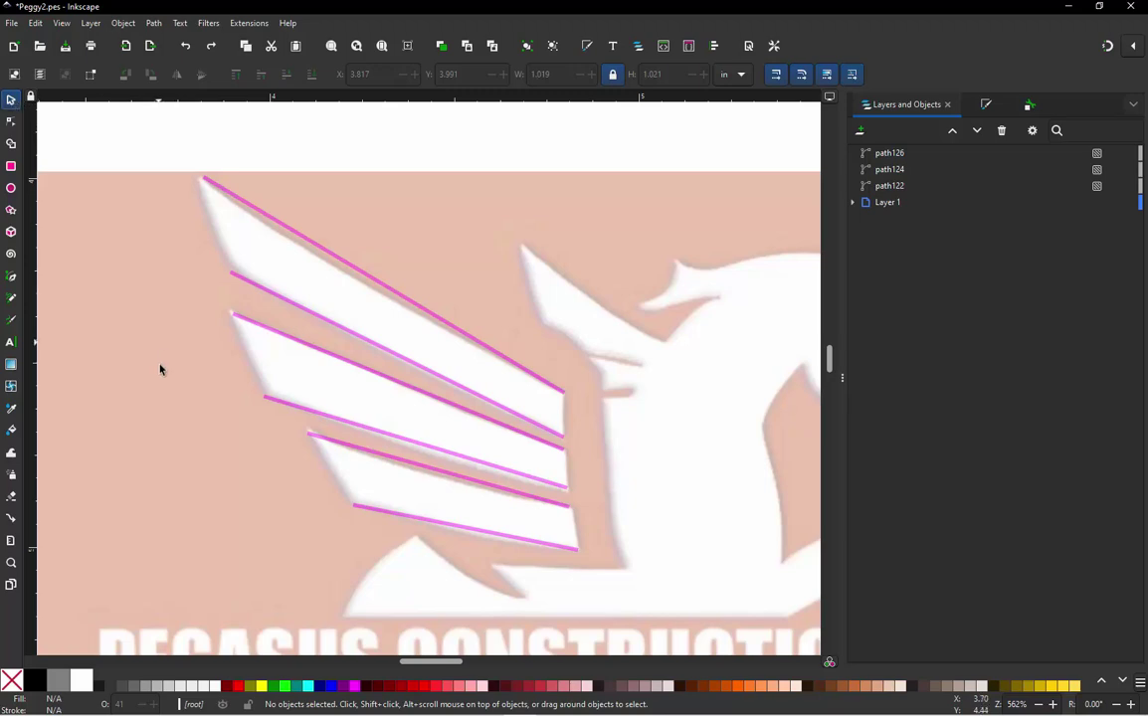
Step: Replace the middle feather's path with straight upper and lower edge lines, each drawn from the body side outward to the feather tip
{"action": "left_click", "coordinate": [305, 347]}
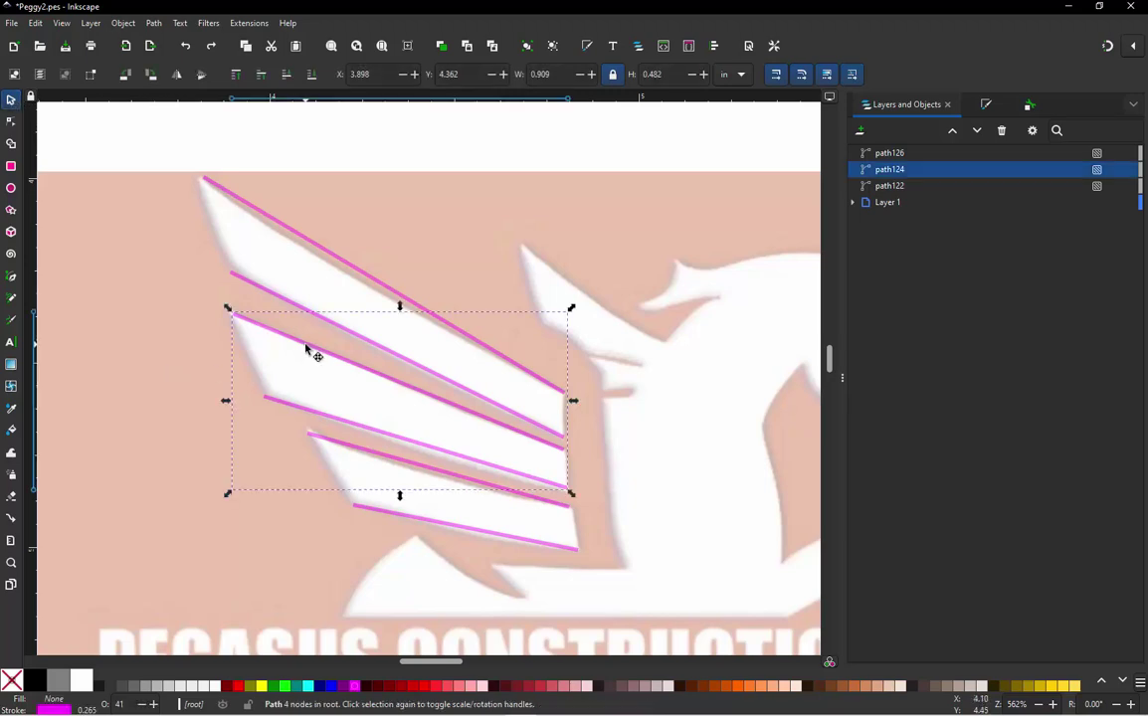
{"action": "key", "text": "Delete"}
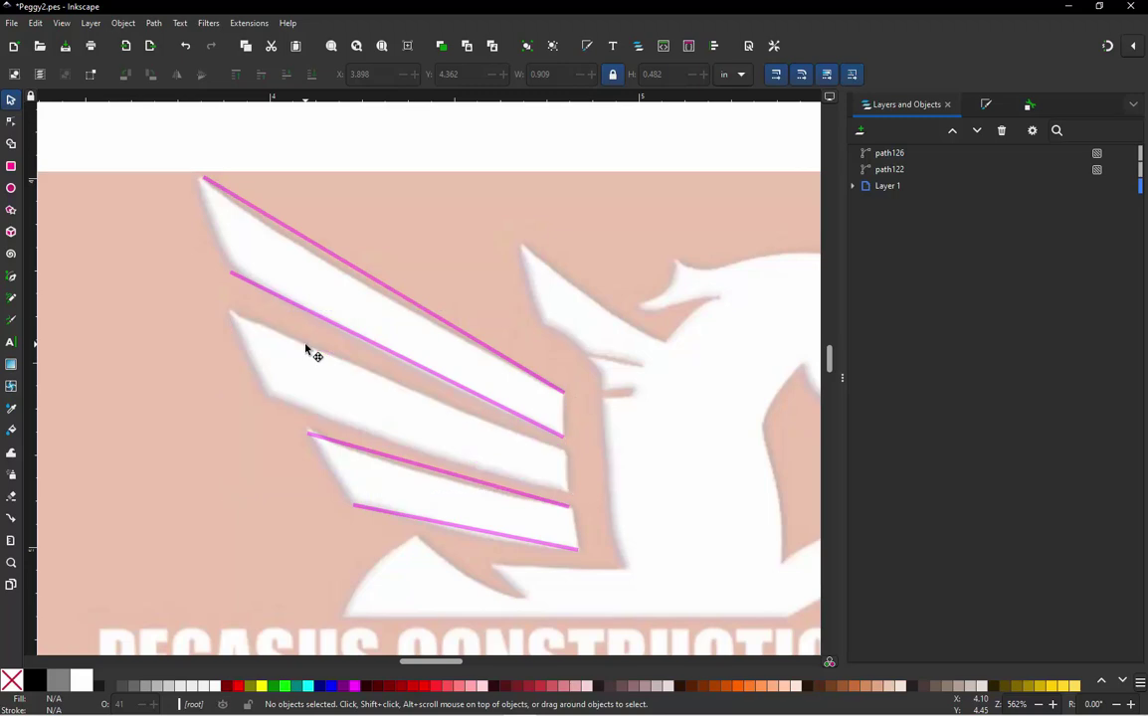
{"action": "left_click", "coordinate": [12, 278]}
{"action": "left_click", "coordinate": [568, 452]}
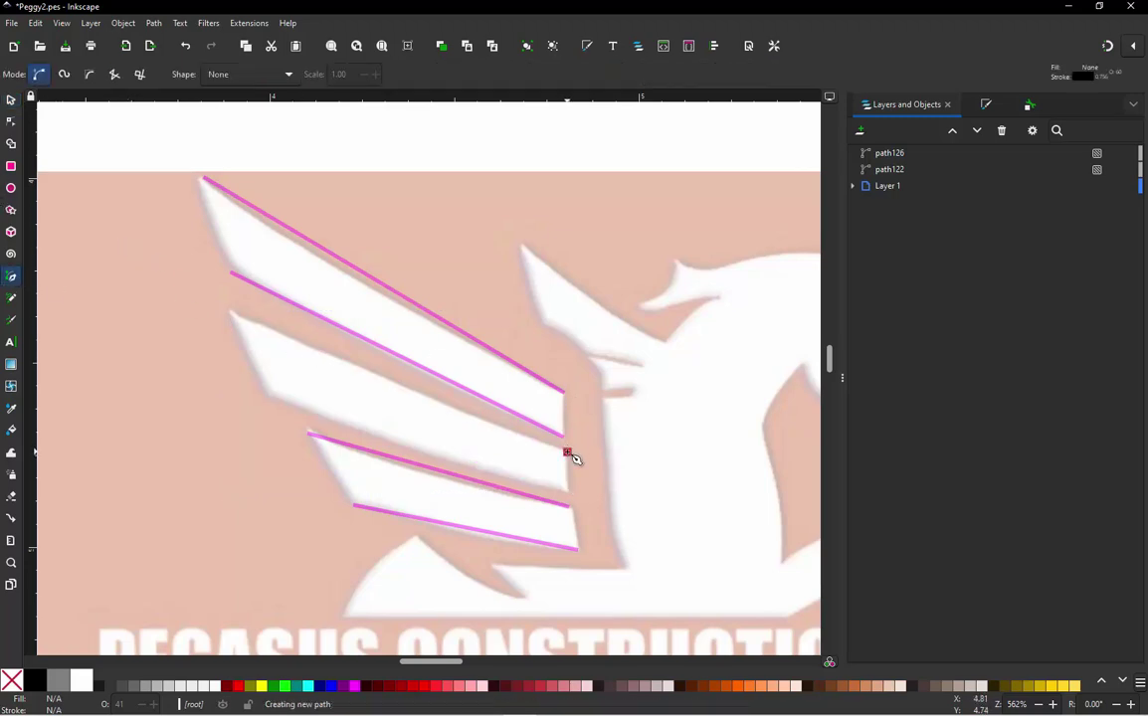
{"action": "left_click", "coordinate": [231, 314]}
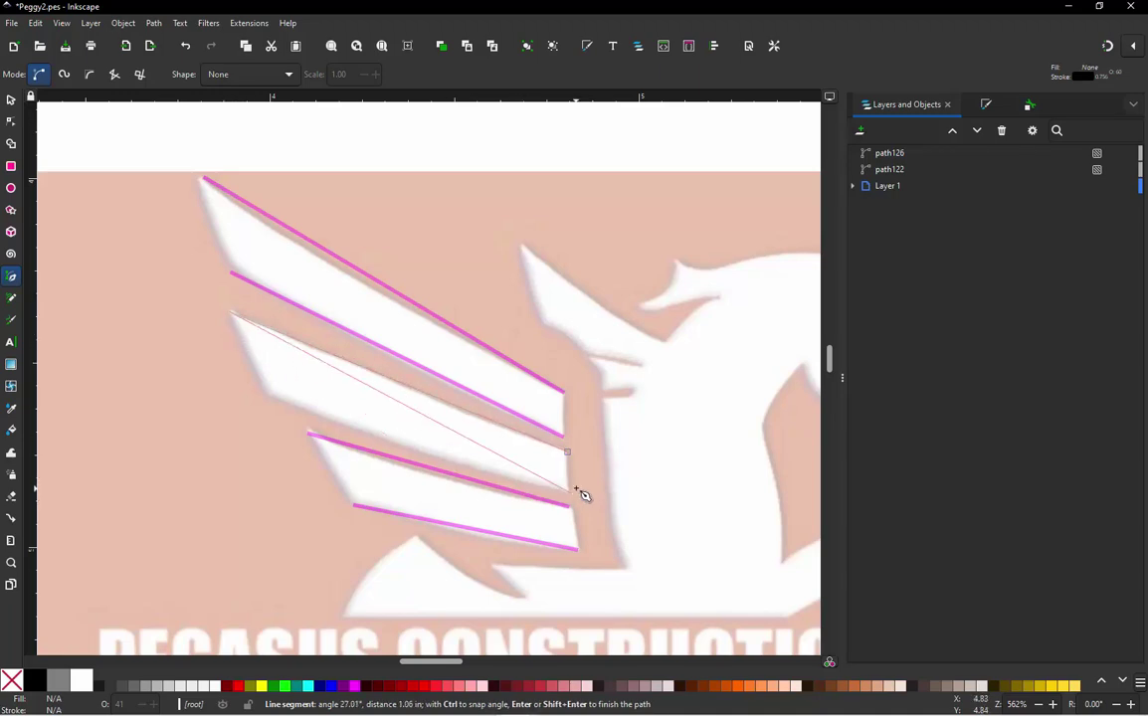
{"action": "key", "text": "Return"}
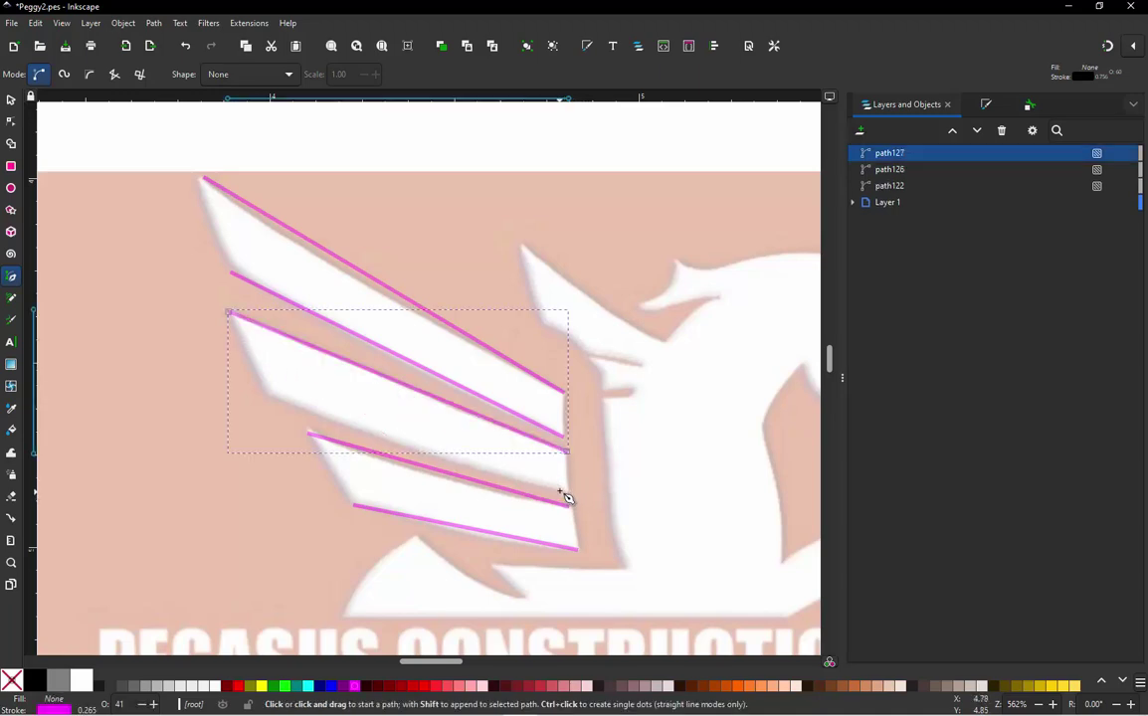
{"action": "left_click", "coordinate": [569, 490]}
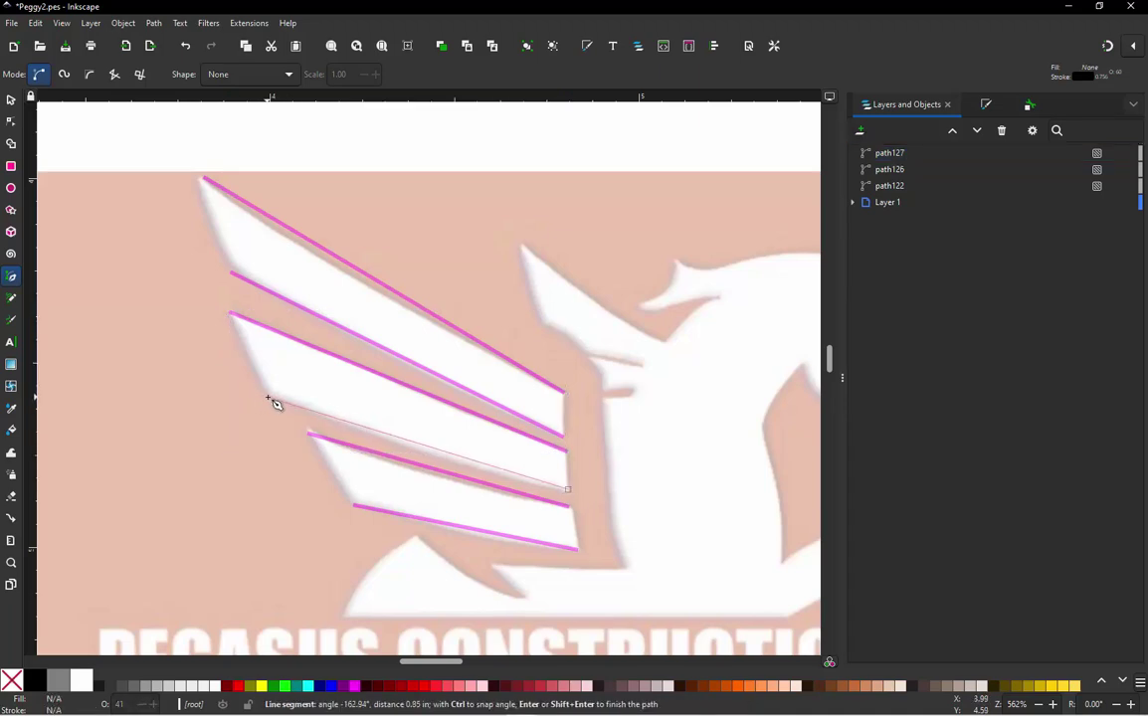
{"action": "double_click", "coordinate": [267, 398]}
Step: Combine the middle feather's two redrawn edge lines into a single path
{"action": "left_click", "coordinate": [12, 101]}
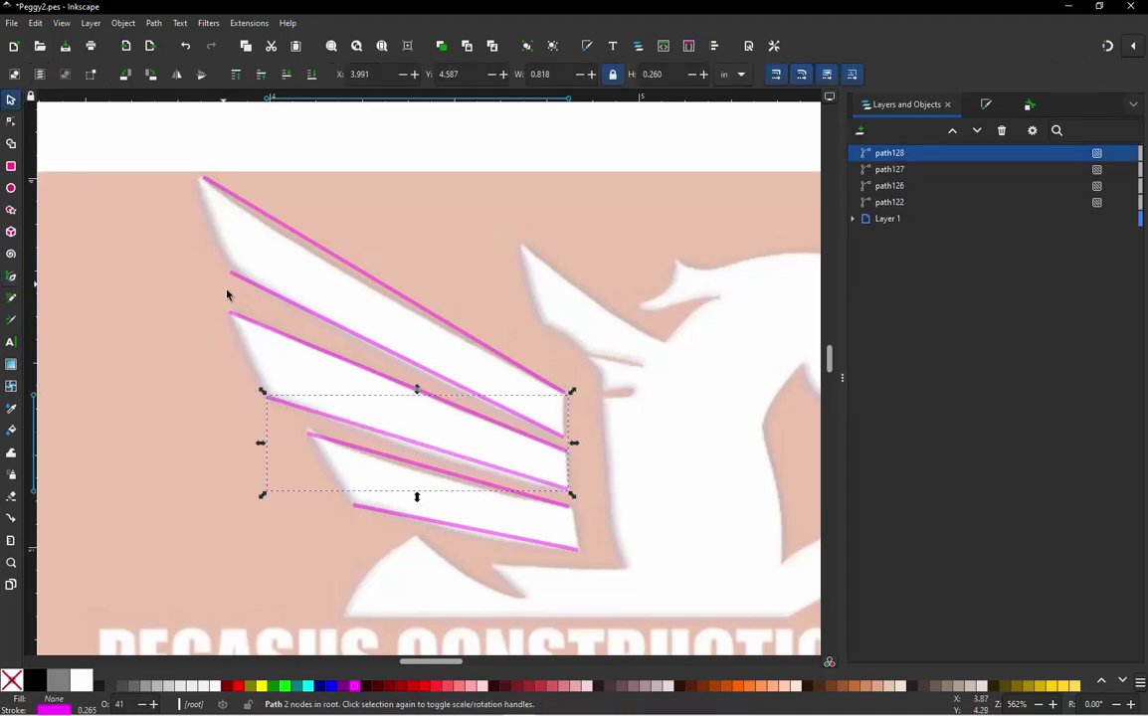
{"action": "left_click", "coordinate": [254, 324], "text": "shift"}
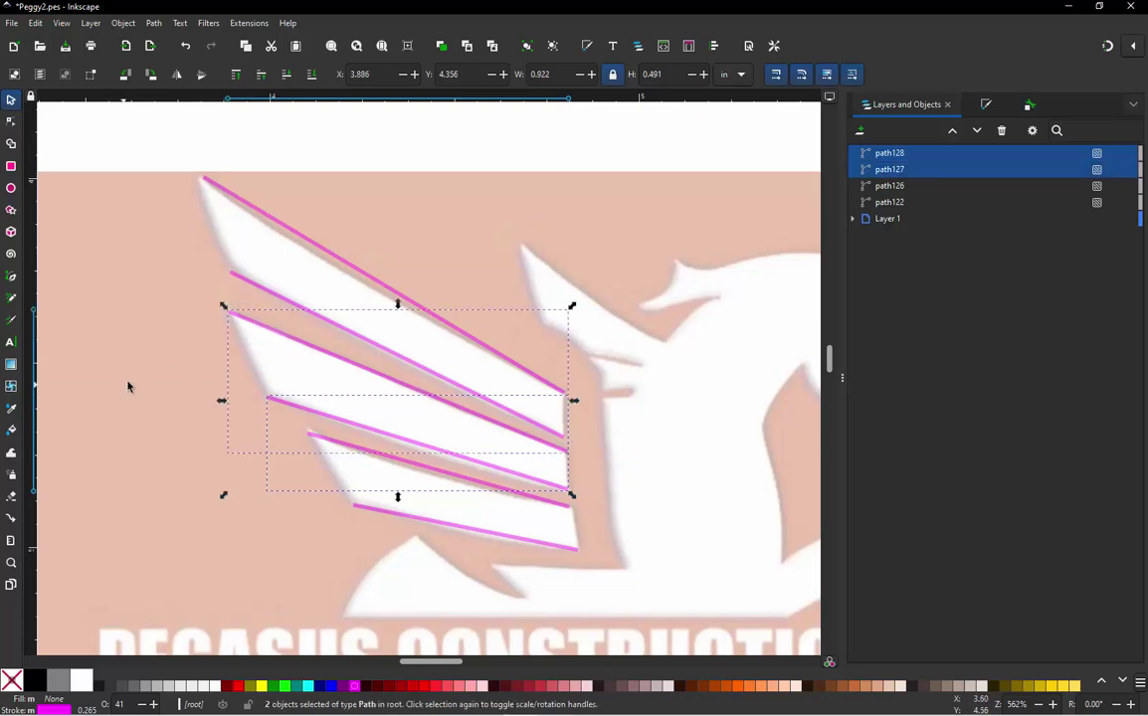
{"action": "left_click", "coordinate": [154, 366]}
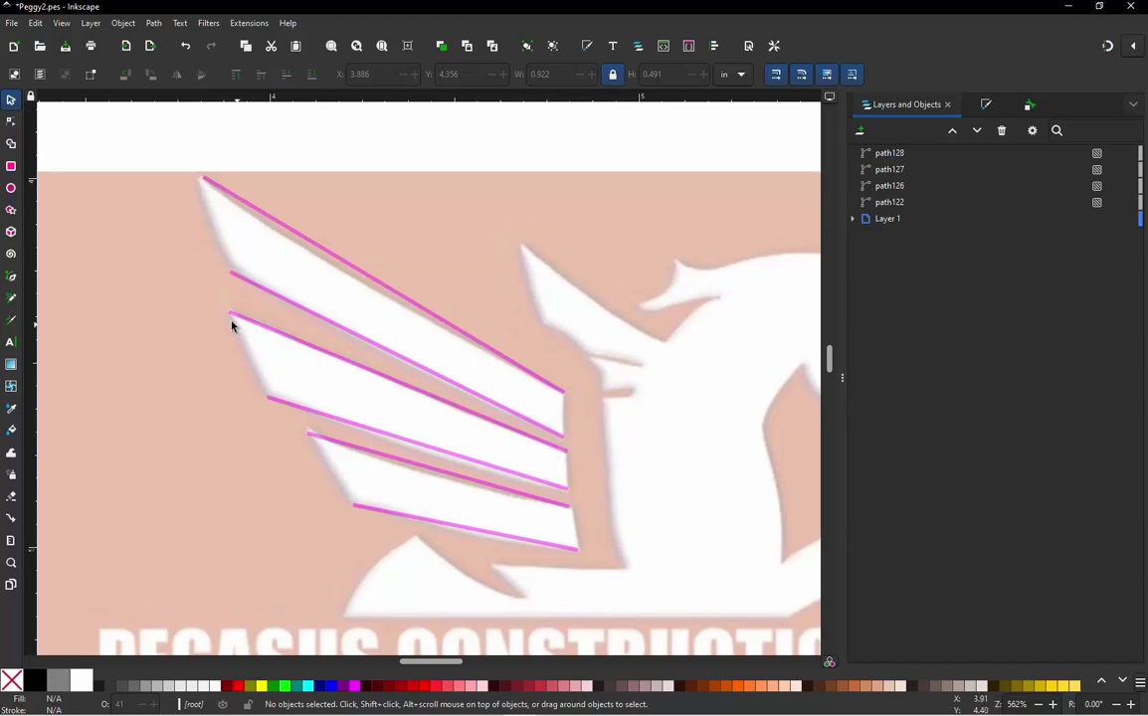
{"action": "left_click", "coordinate": [357, 373]}
{"action": "left_click", "coordinate": [312, 418], "text": "shift"}
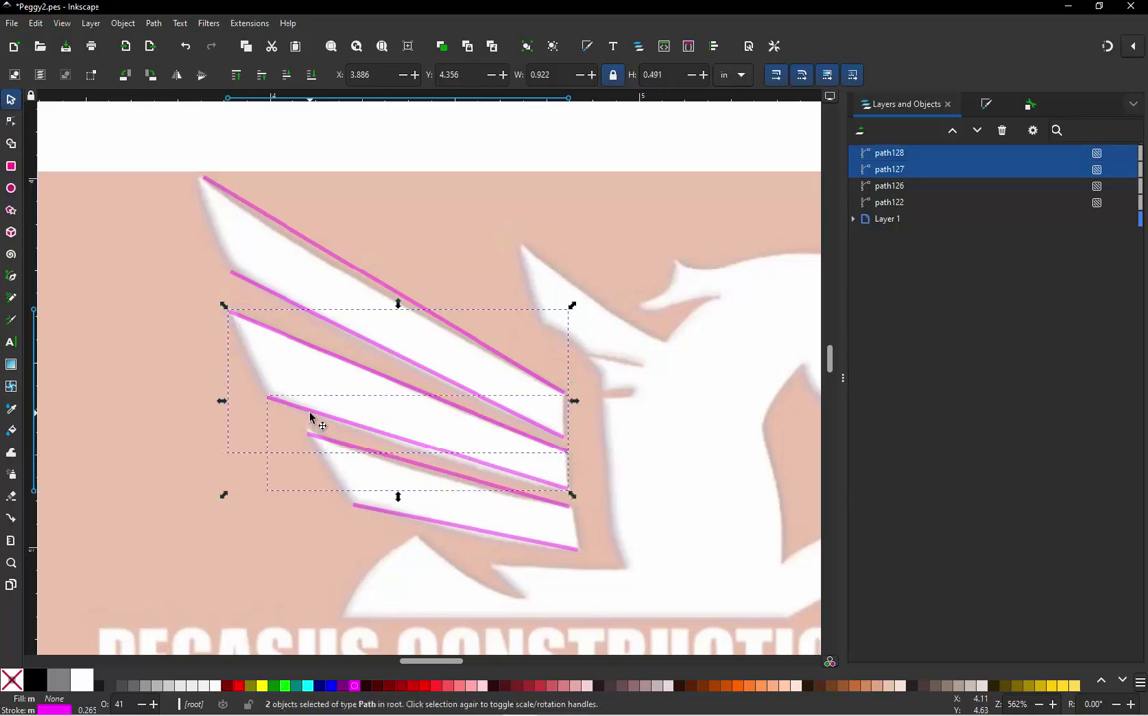
{"action": "key", "text": "ctrl"}
{"action": "key", "text": "ctrl+k"}
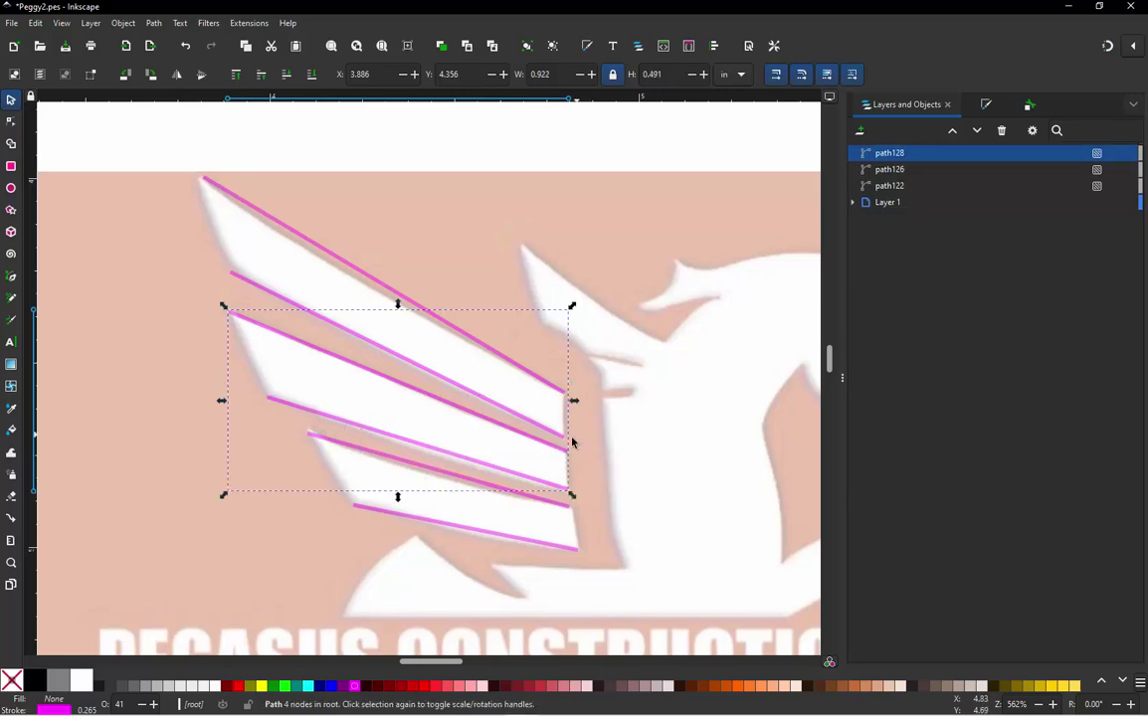
Step: Preview the stitch order of all three feather paths in the Ink/Stitch Params, and cancel without applying
{"action": "left_click", "coordinate": [179, 155]}
{"action": "left_click_drag", "start_coordinate": [163, 153], "coordinate": [689, 582]}
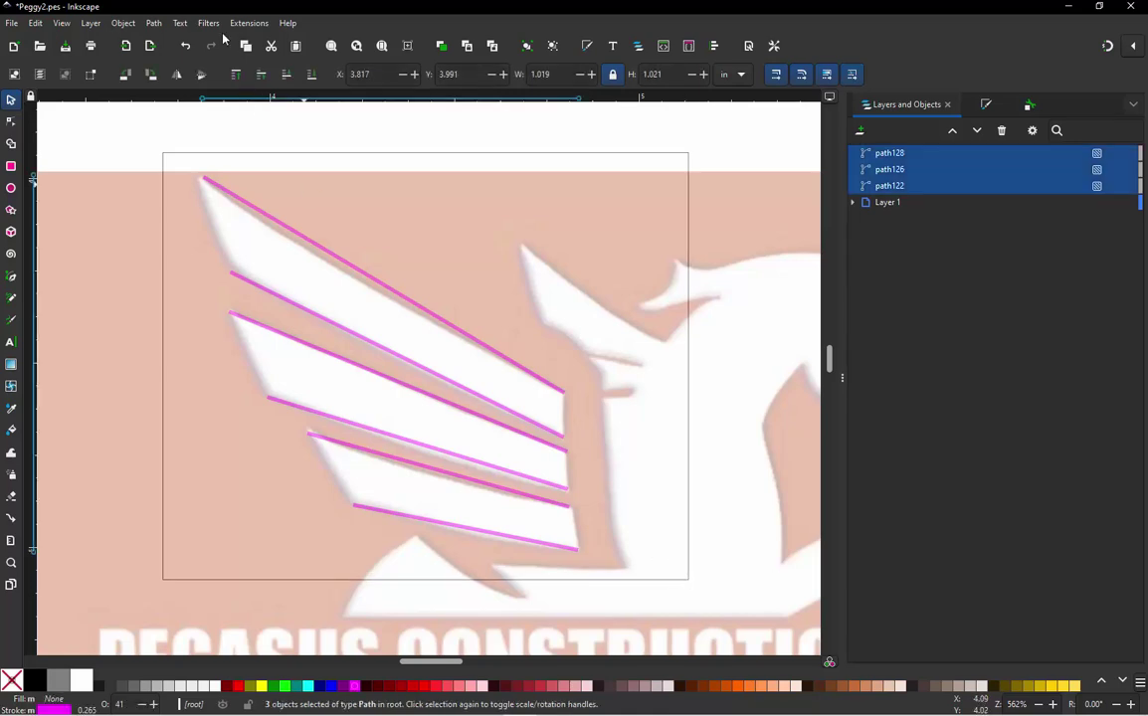
{"action": "left_click", "coordinate": [249, 23]}
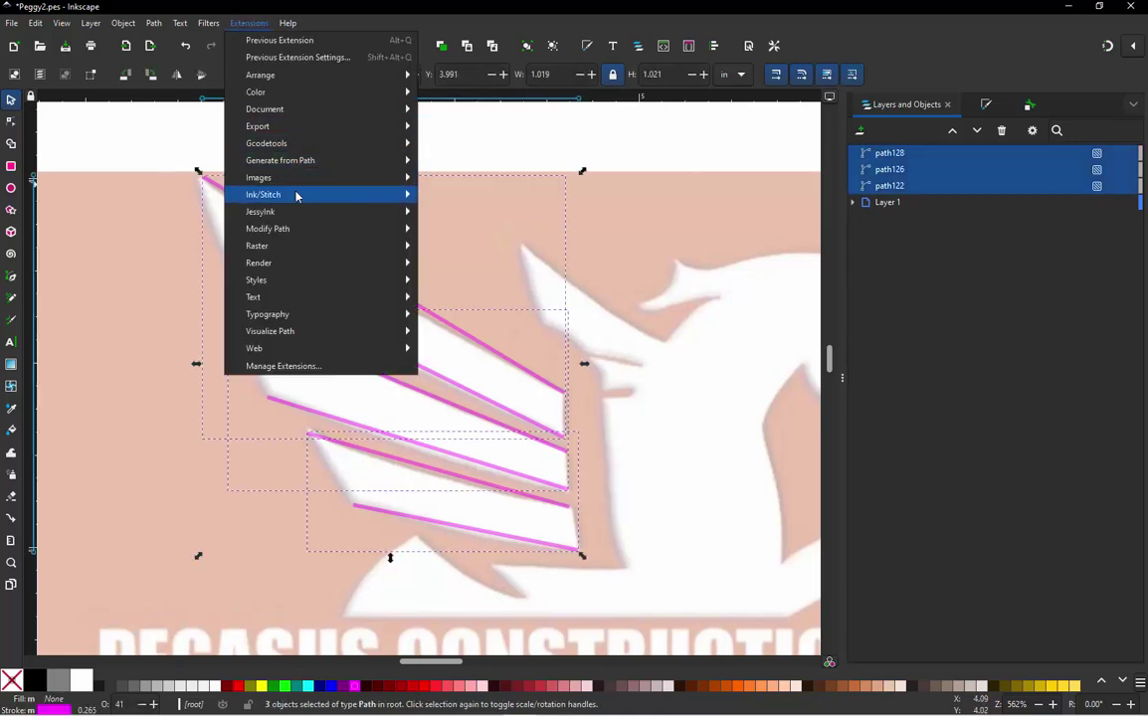
{"action": "mouse_move", "coordinate": [294, 195]}
{"action": "left_click", "coordinate": [474, 318]}
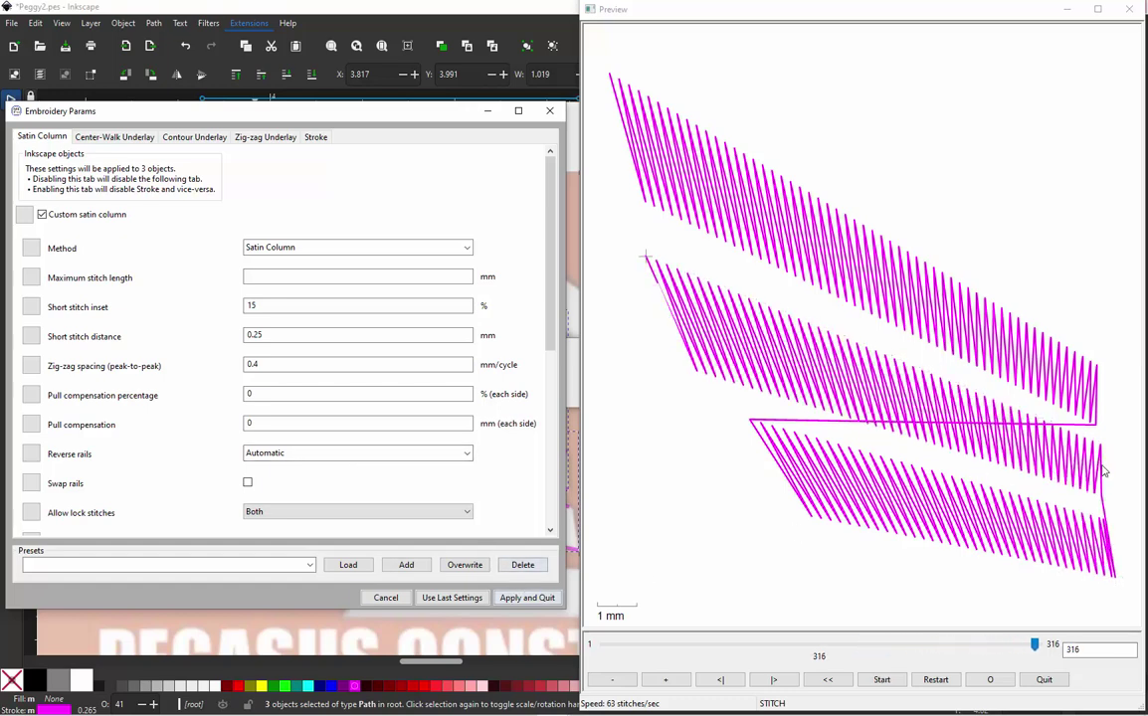
{"action": "left_click", "coordinate": [385, 598]}
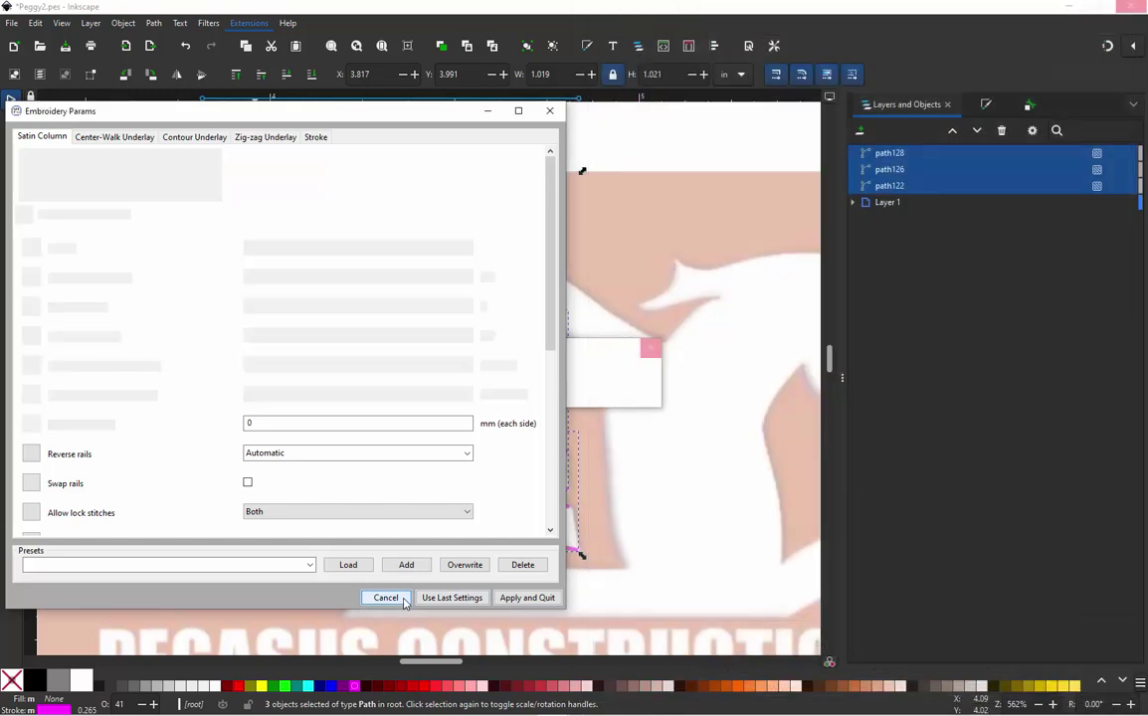
Step: Move the middle feather's path128 between path126 and path122 in the object stacking order
{"action": "left_click", "coordinate": [529, 449]}
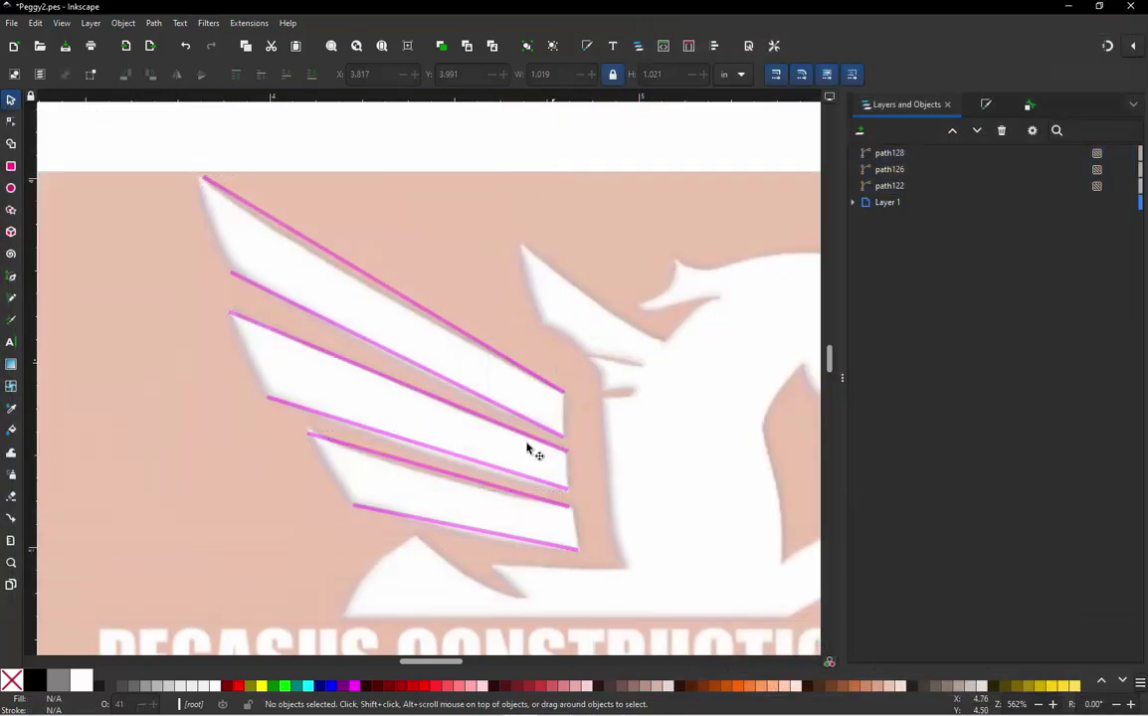
{"action": "left_click", "coordinate": [487, 348]}
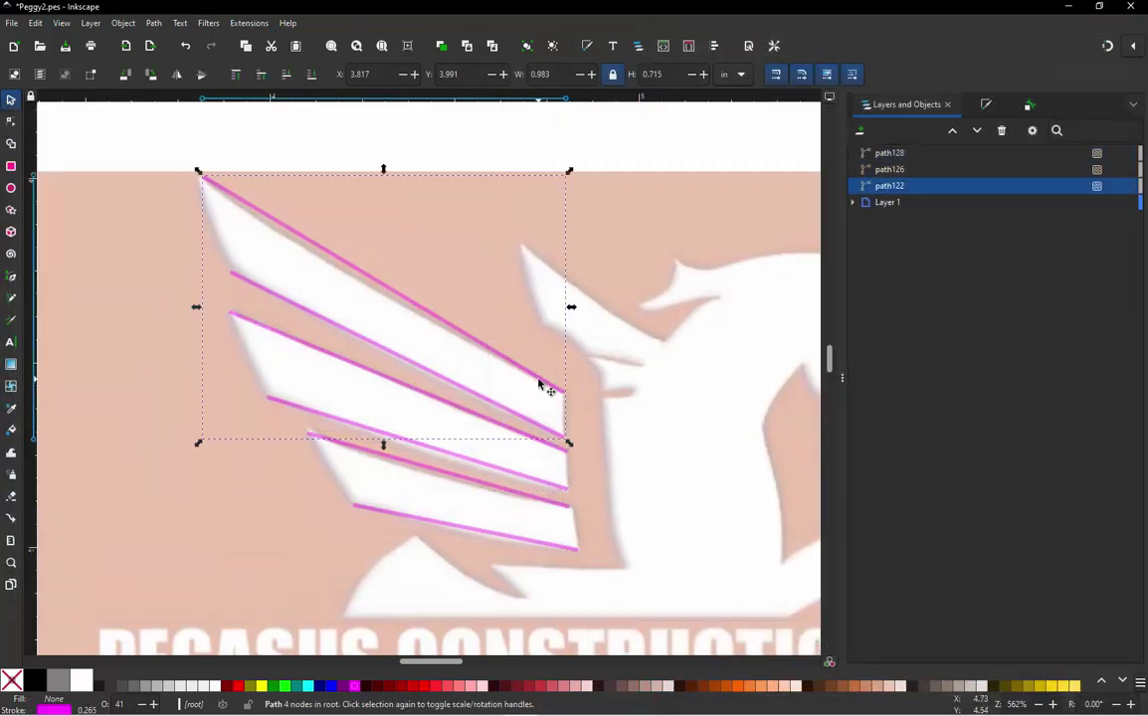
{"action": "left_click", "coordinate": [475, 421], "text": "alt"}
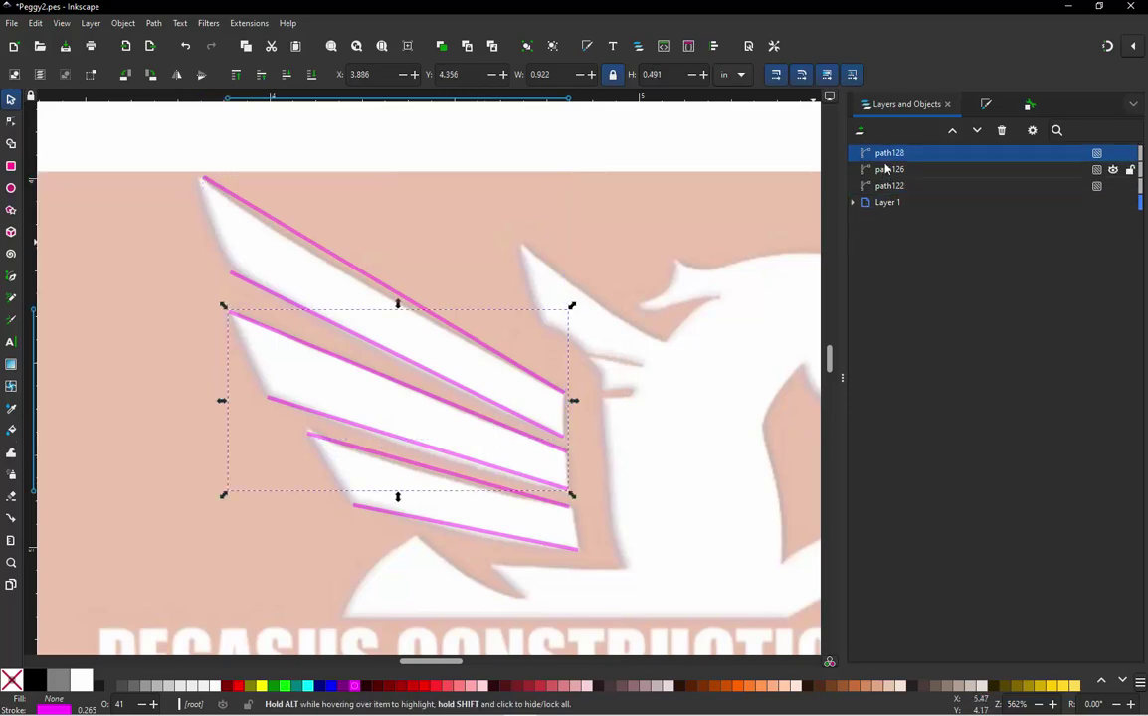
{"action": "left_click_drag", "start_coordinate": [890, 157], "coordinate": [895, 177]}
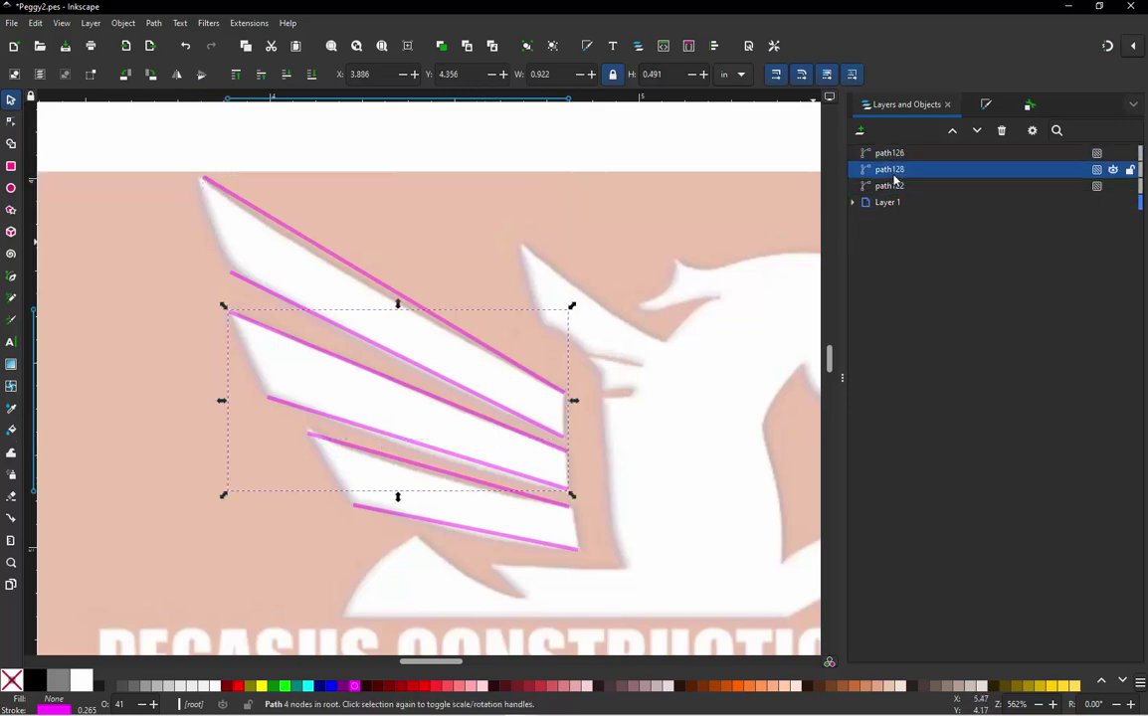
{"action": "left_click", "coordinate": [565, 508]}
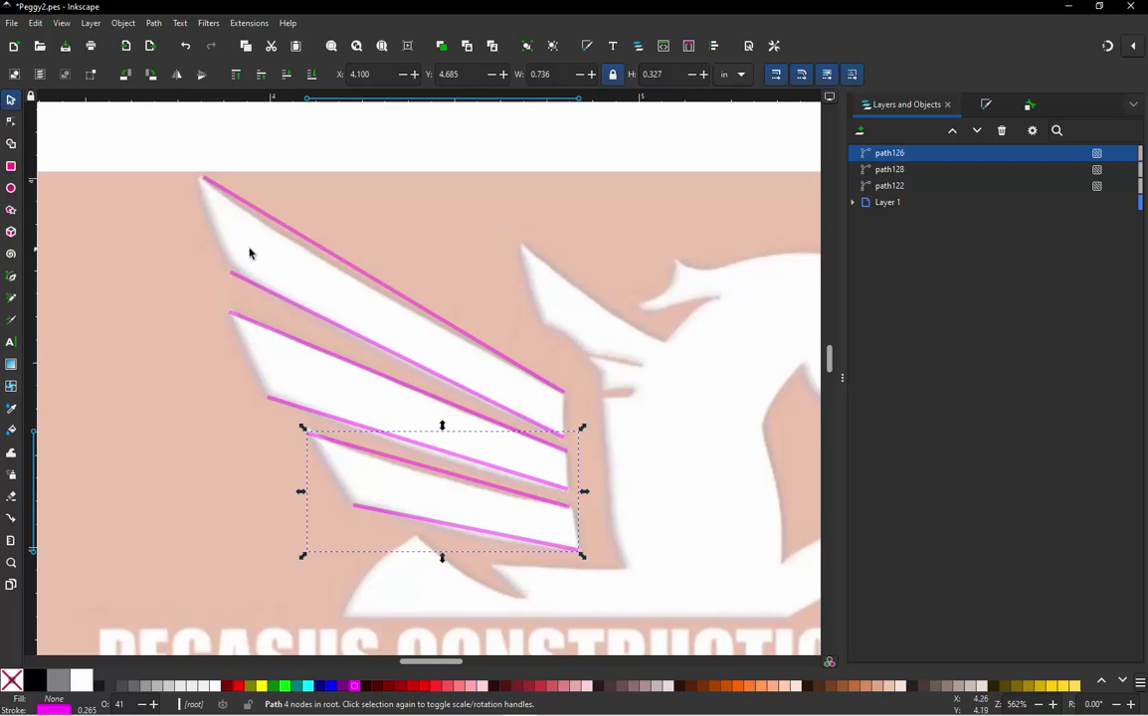
Step: Preview the stitching of all three feather paths in the Ink/Stitch Params and apply the satin column settings
{"action": "left_click_drag", "start_coordinate": [170, 159], "coordinate": [625, 540]}
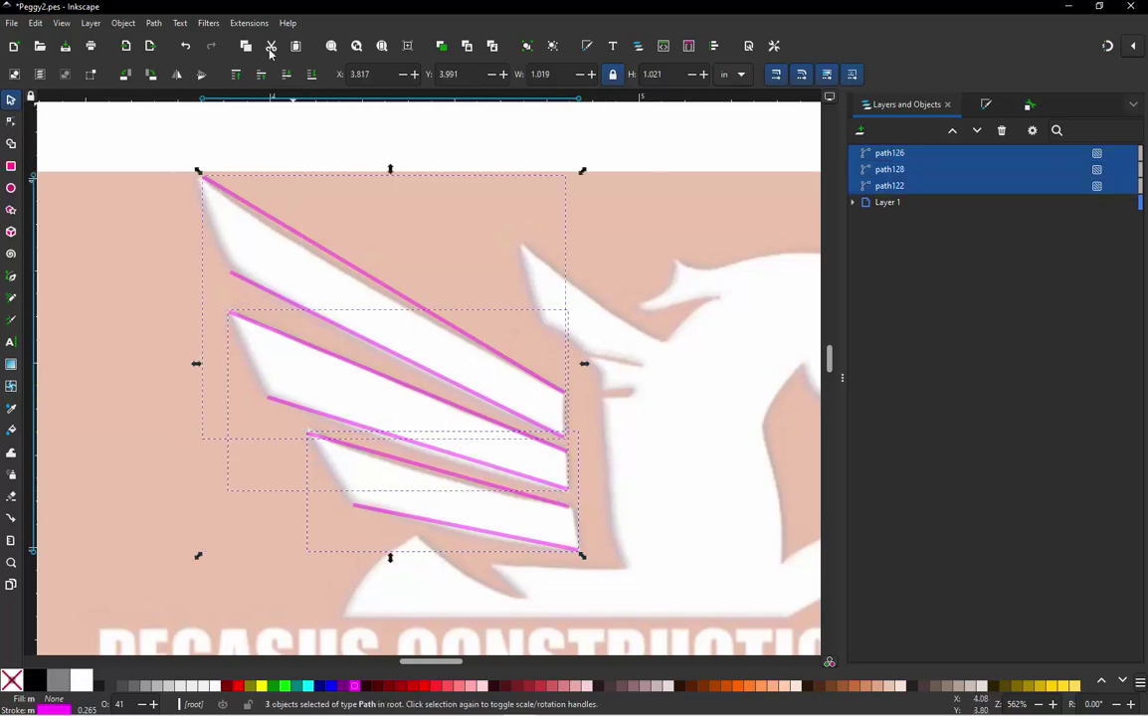
{"action": "left_click", "coordinate": [253, 25]}
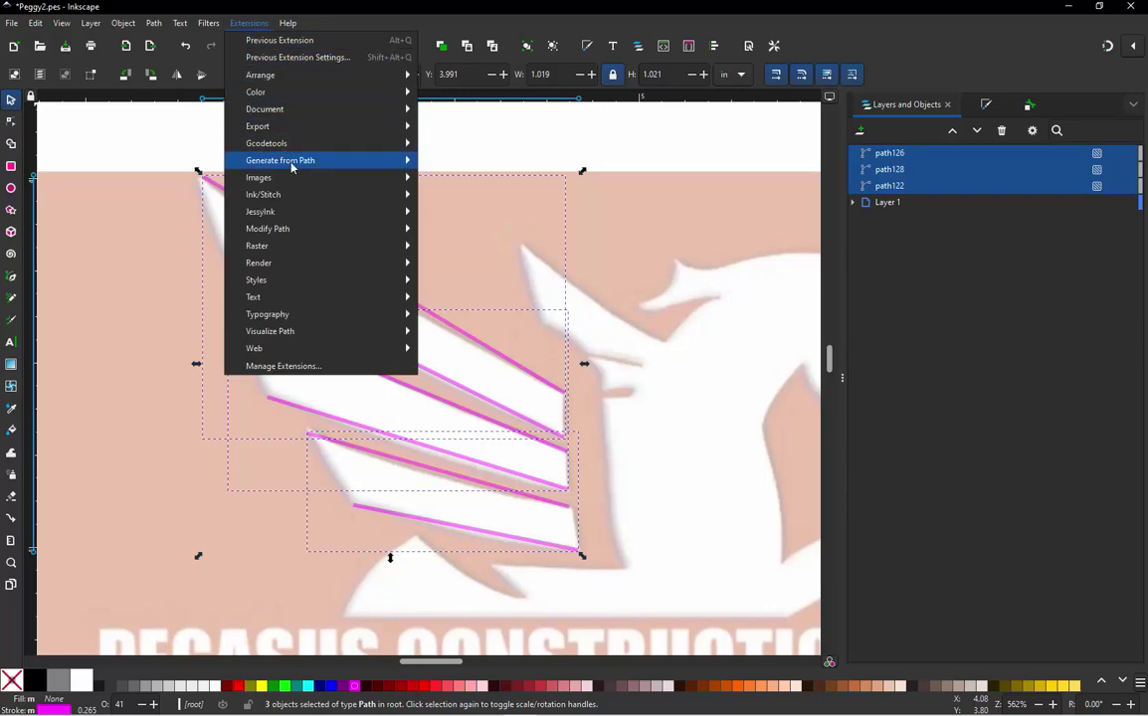
{"action": "mouse_move", "coordinate": [302, 204]}
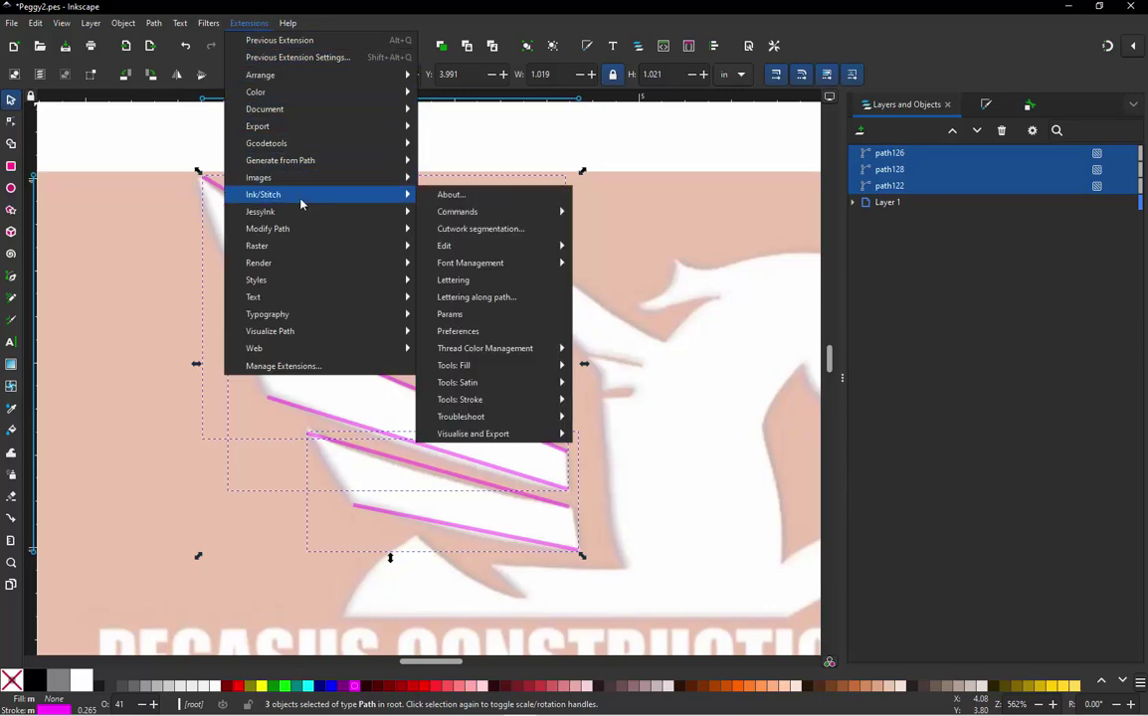
{"action": "left_click", "coordinate": [464, 296]}
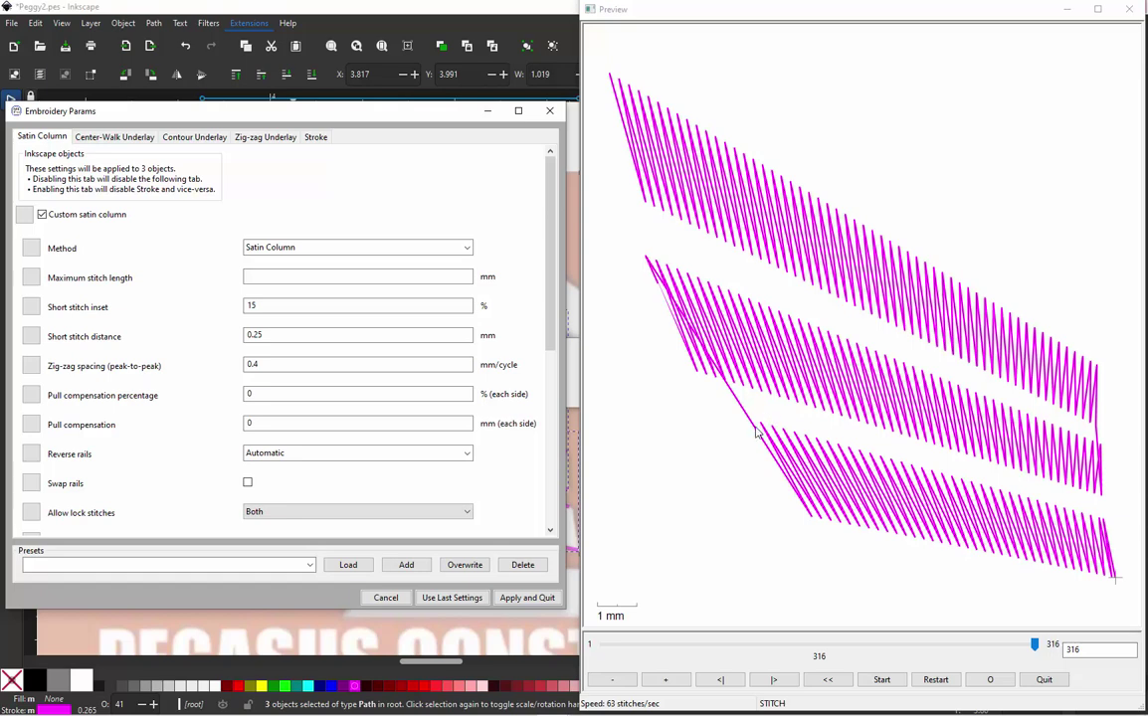
{"action": "left_click", "coordinate": [529, 598]}
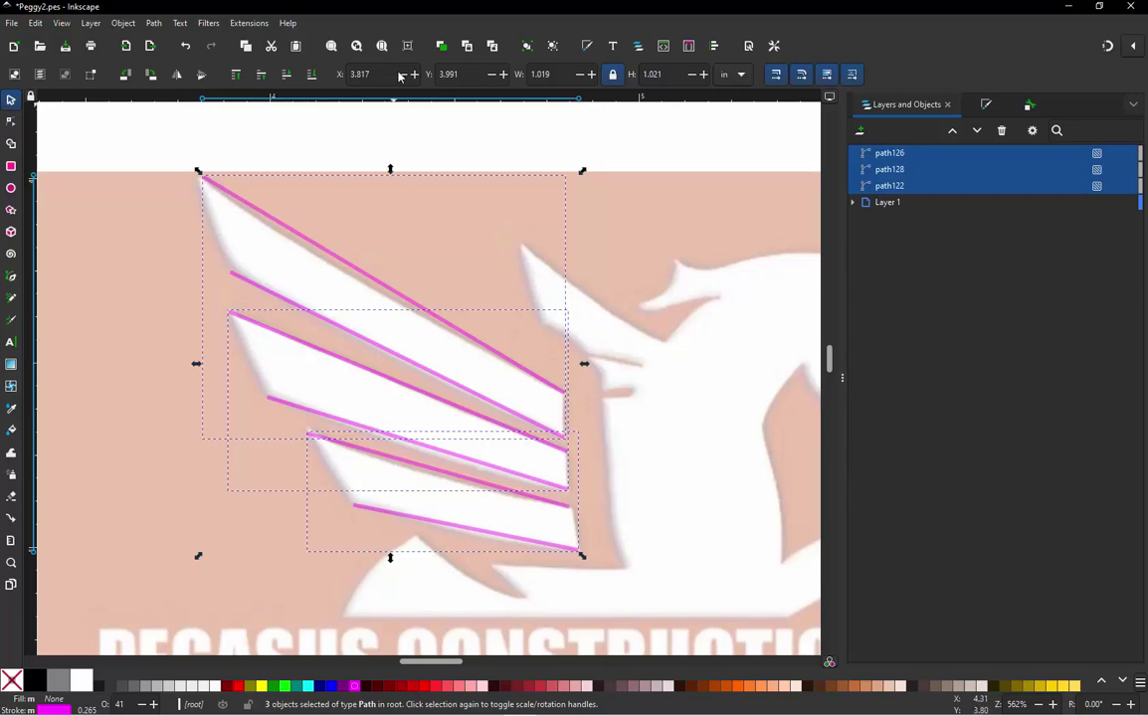
Step: Try to auto-route the three feather paths as satin columns with their order preserved
{"action": "left_click", "coordinate": [251, 24]}
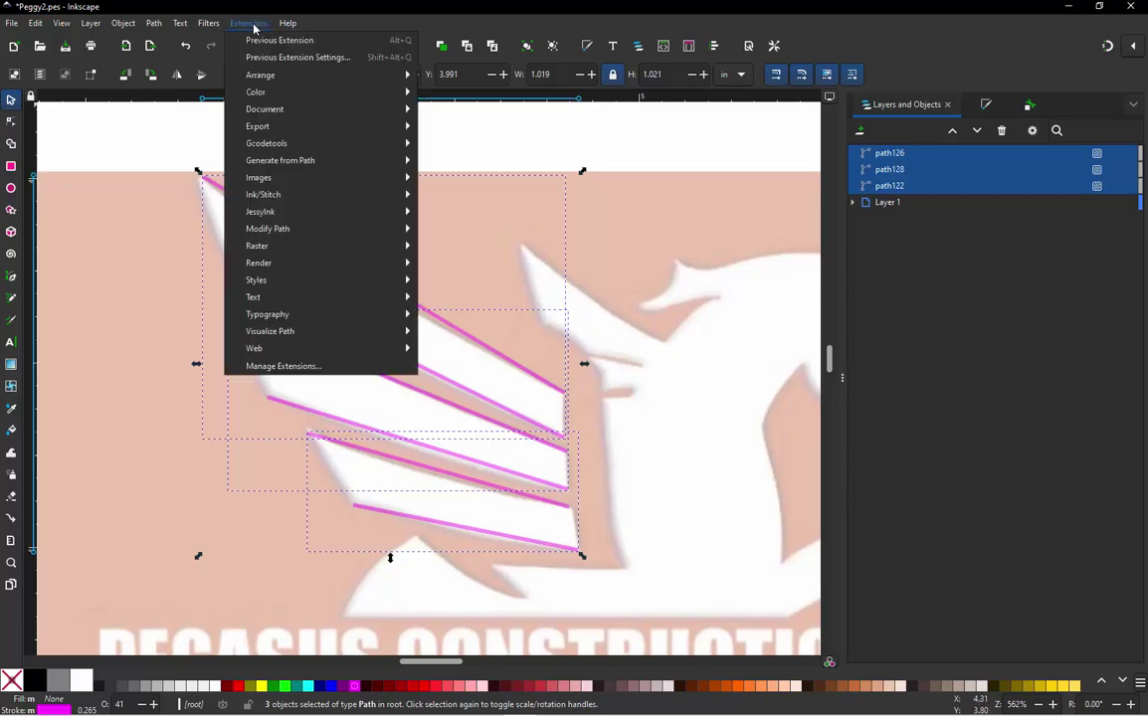
{"action": "mouse_move", "coordinate": [310, 194]}
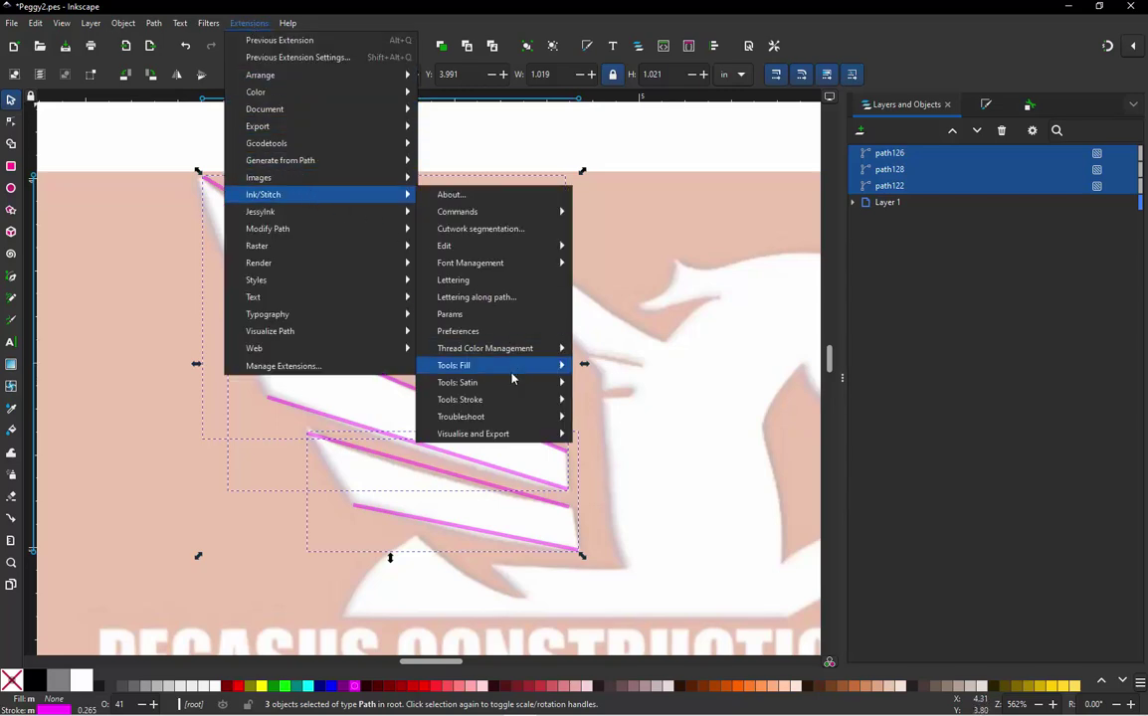
{"action": "mouse_move", "coordinate": [523, 384]}
{"action": "left_click", "coordinate": [617, 384]}
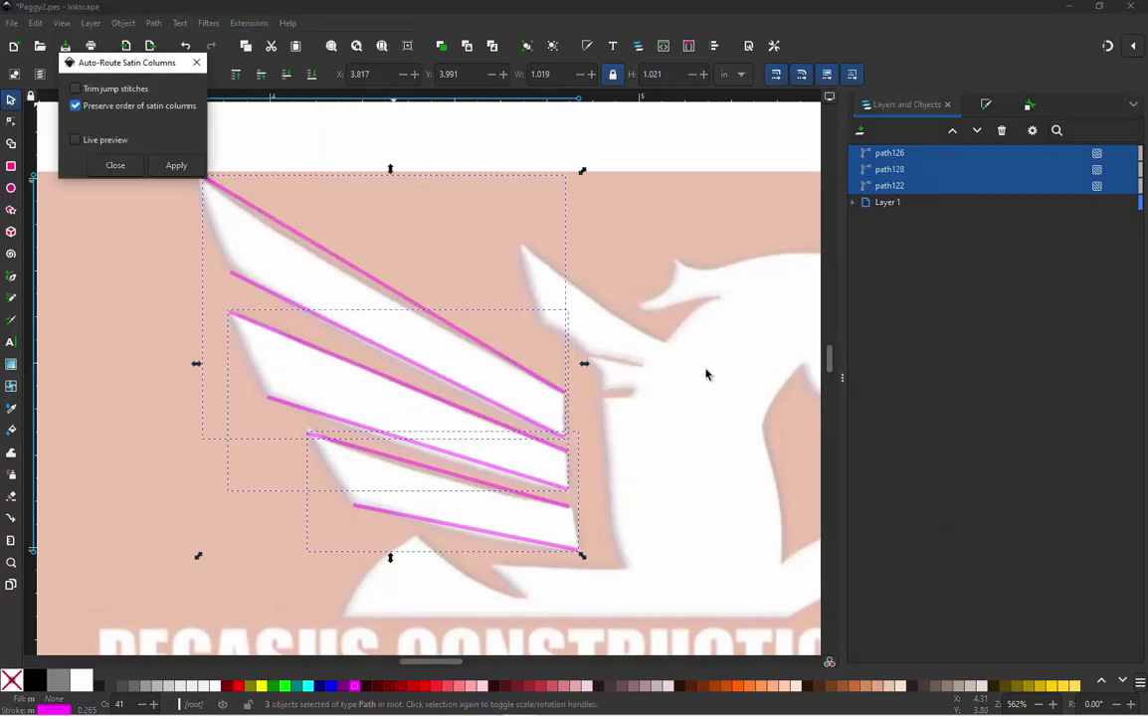
{"action": "left_click", "coordinate": [192, 169]}
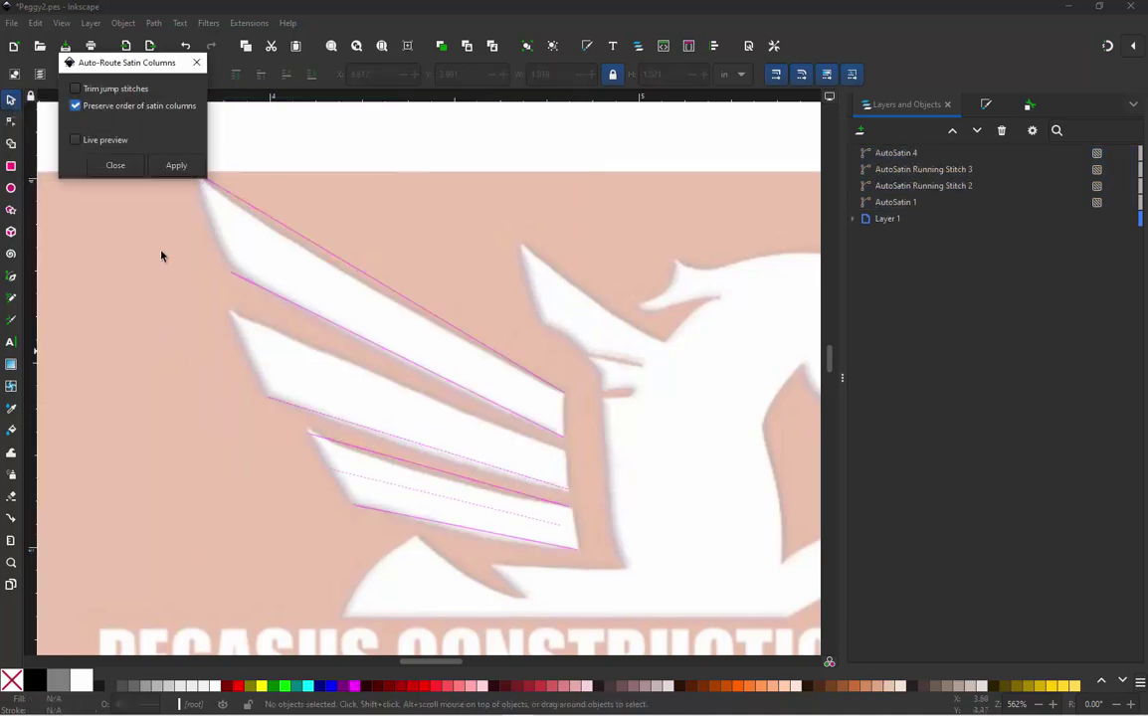
{"action": "left_click", "coordinate": [116, 166]}
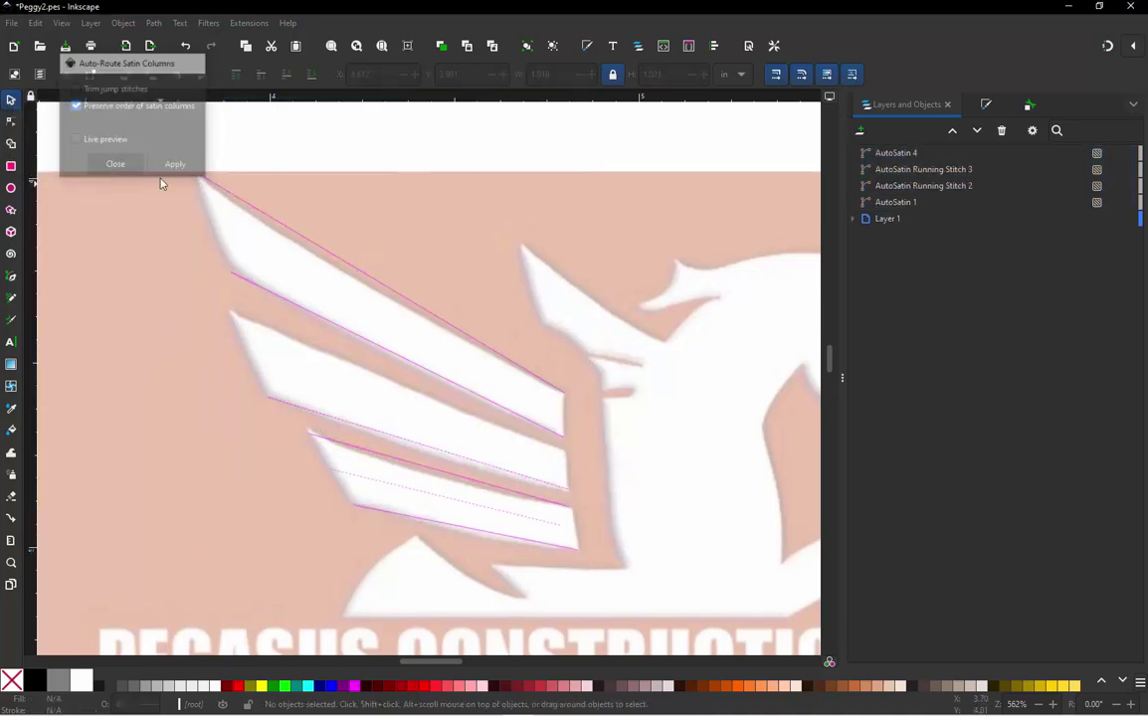
Step: Simulate the auto-routed stitching and examine how each of the three feathers is filled and connected
{"action": "left_click", "coordinate": [247, 23]}
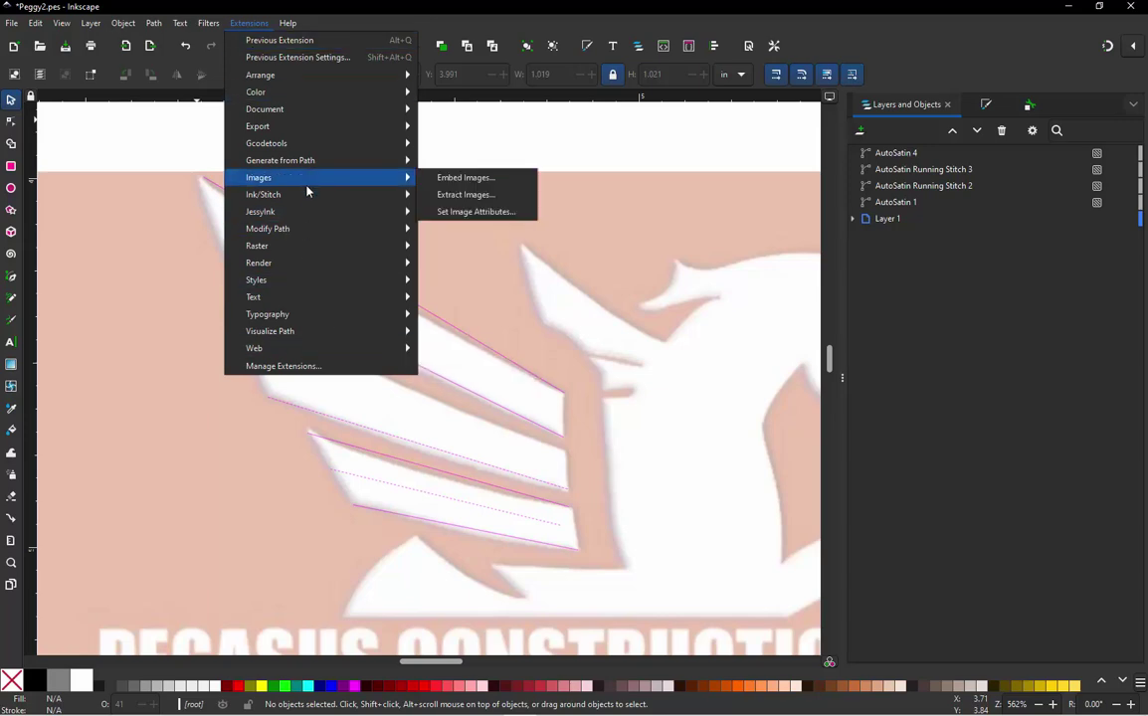
{"action": "mouse_move", "coordinate": [307, 195]}
{"action": "mouse_move", "coordinate": [518, 434]}
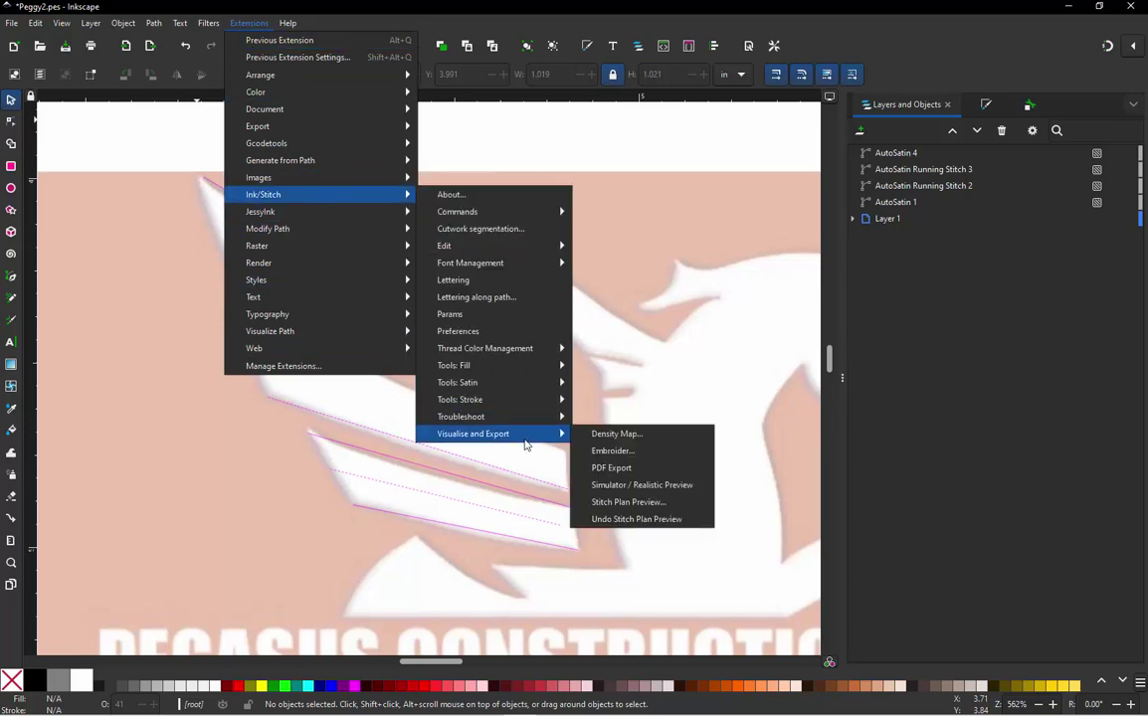
{"action": "left_click", "coordinate": [631, 486]}
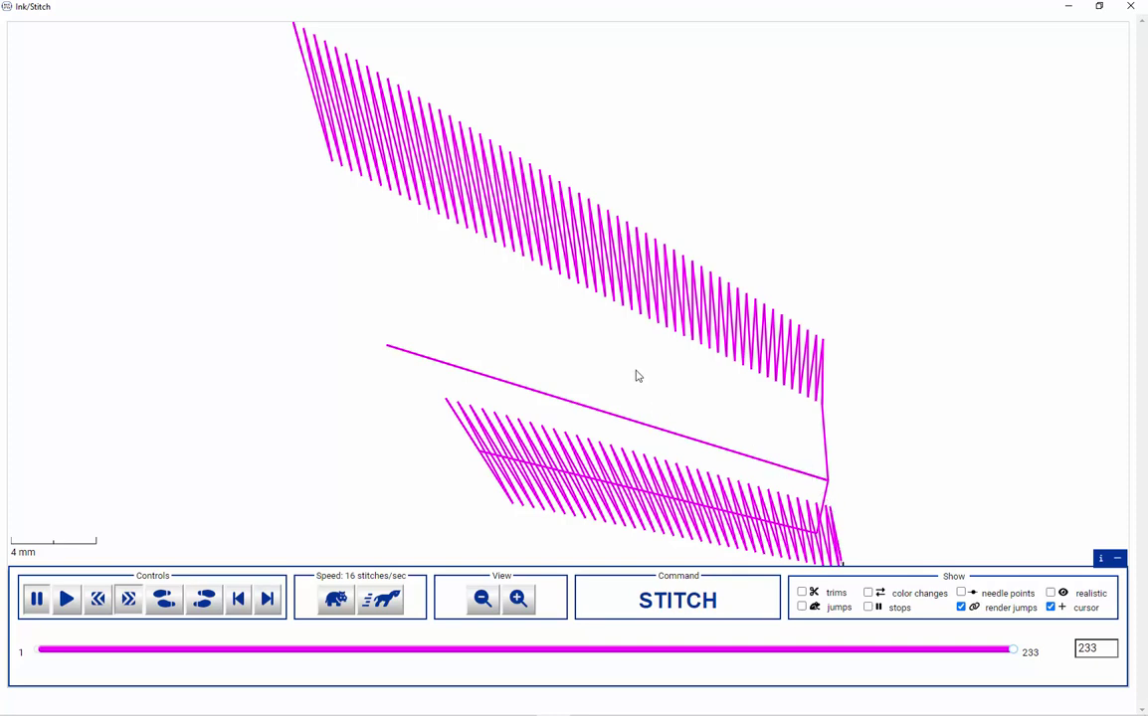
{"action": "scroll", "coordinate": [636, 377], "scroll_direction": "down", "scroll_amount": 3}
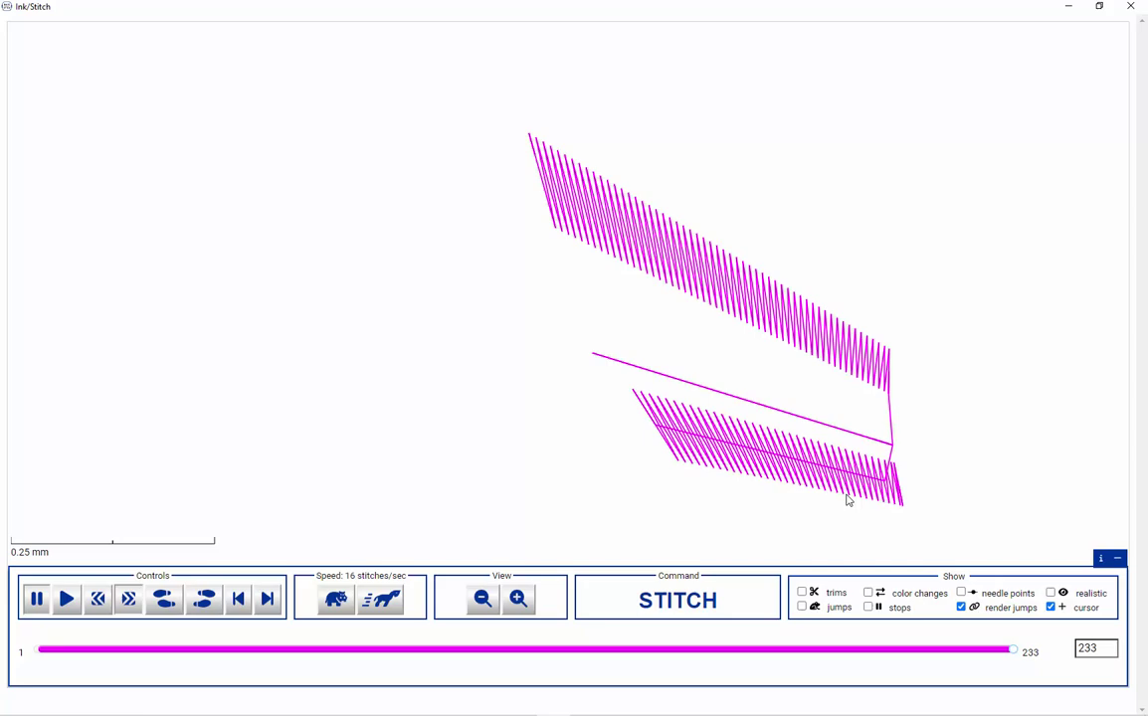
{"action": "left_click", "coordinate": [1130, 6]}
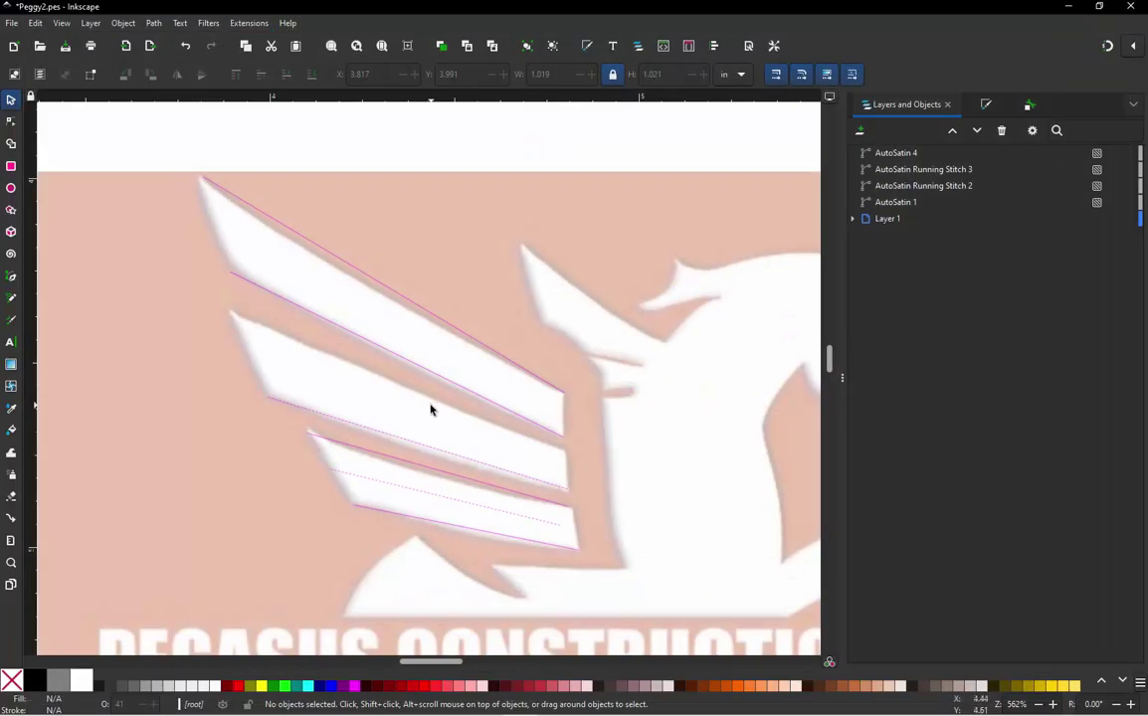
Step: Undo the auto-routing to restore the three original feather paths
{"action": "key", "text": "ctrl+z"}
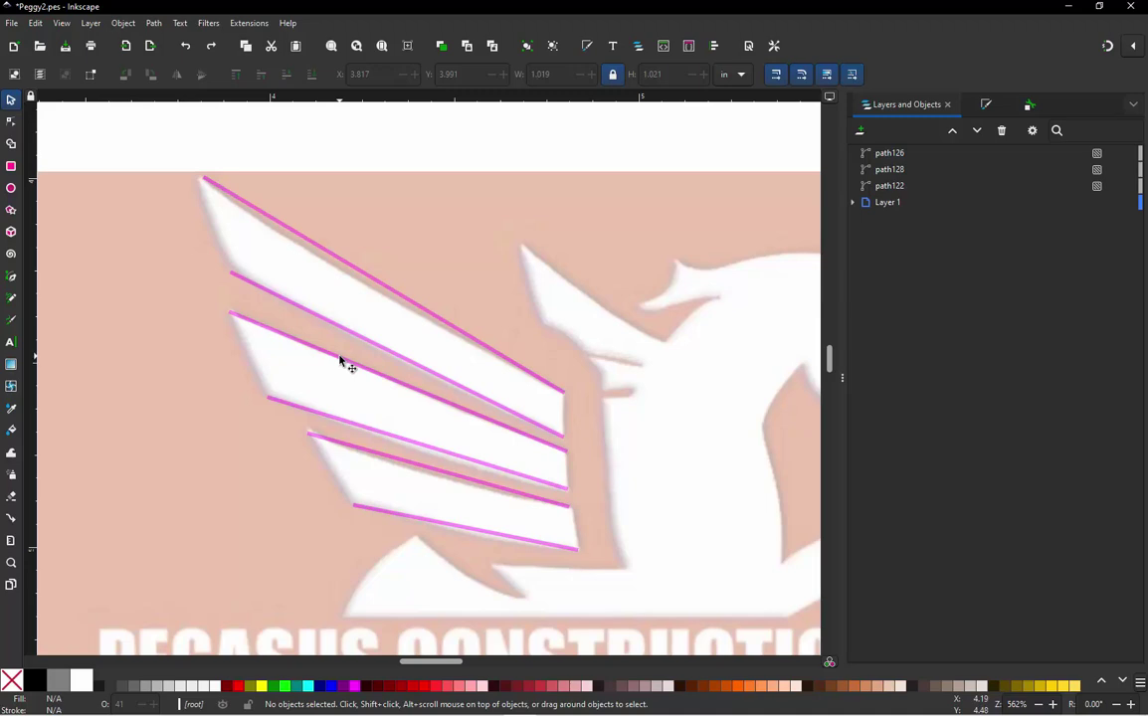
{"action": "left_click", "coordinate": [328, 256]}
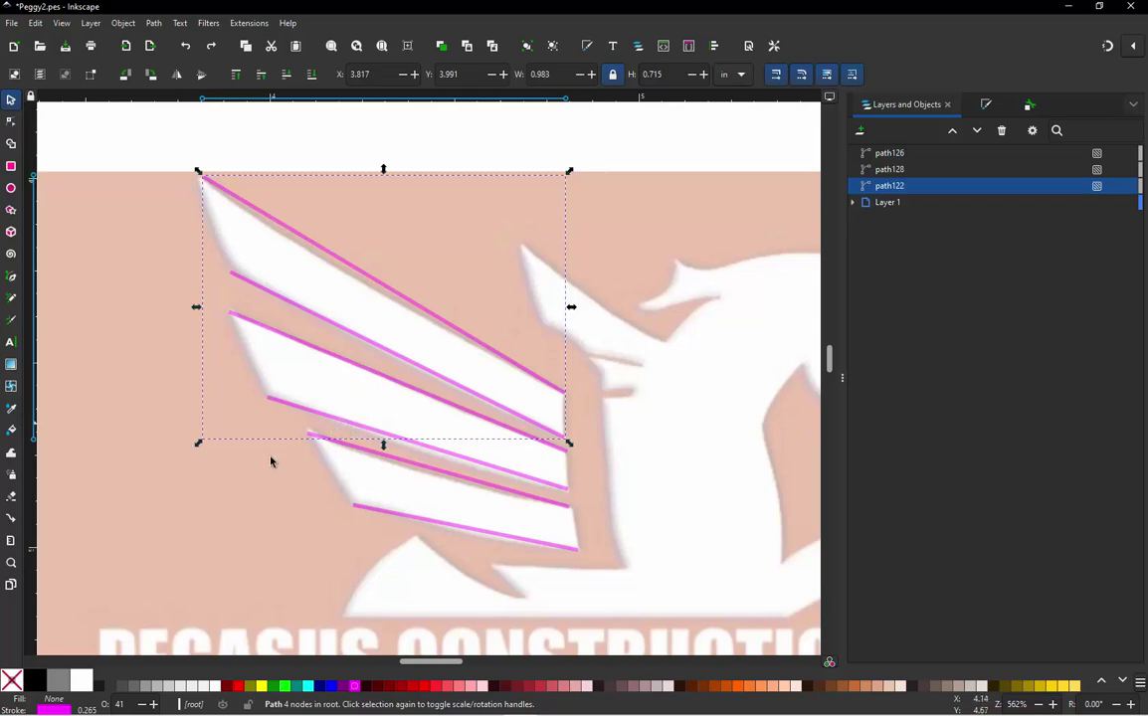
{"action": "left_click", "coordinate": [159, 136]}
{"action": "left_click_drag", "start_coordinate": [151, 145], "coordinate": [626, 568]}
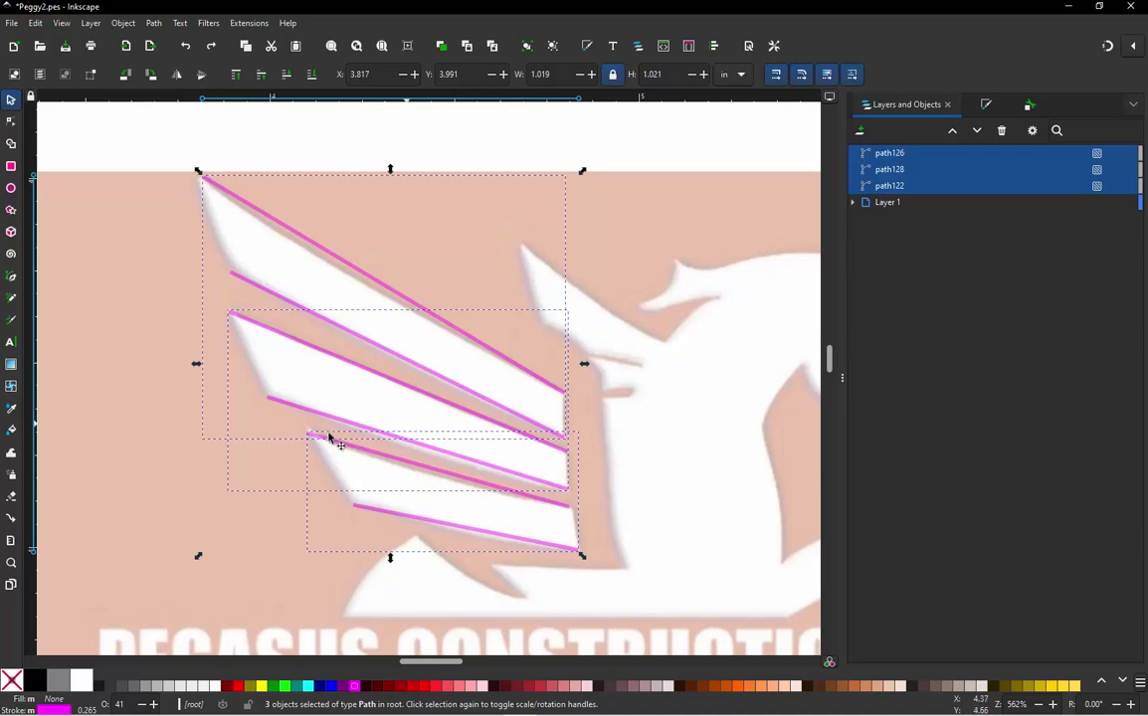
{"action": "left_click", "coordinate": [124, 408]}
Step: Set the middle feather's path128 to a custom satin column in the Ink/Stitch Params and apply it
{"action": "left_click", "coordinate": [295, 347]}
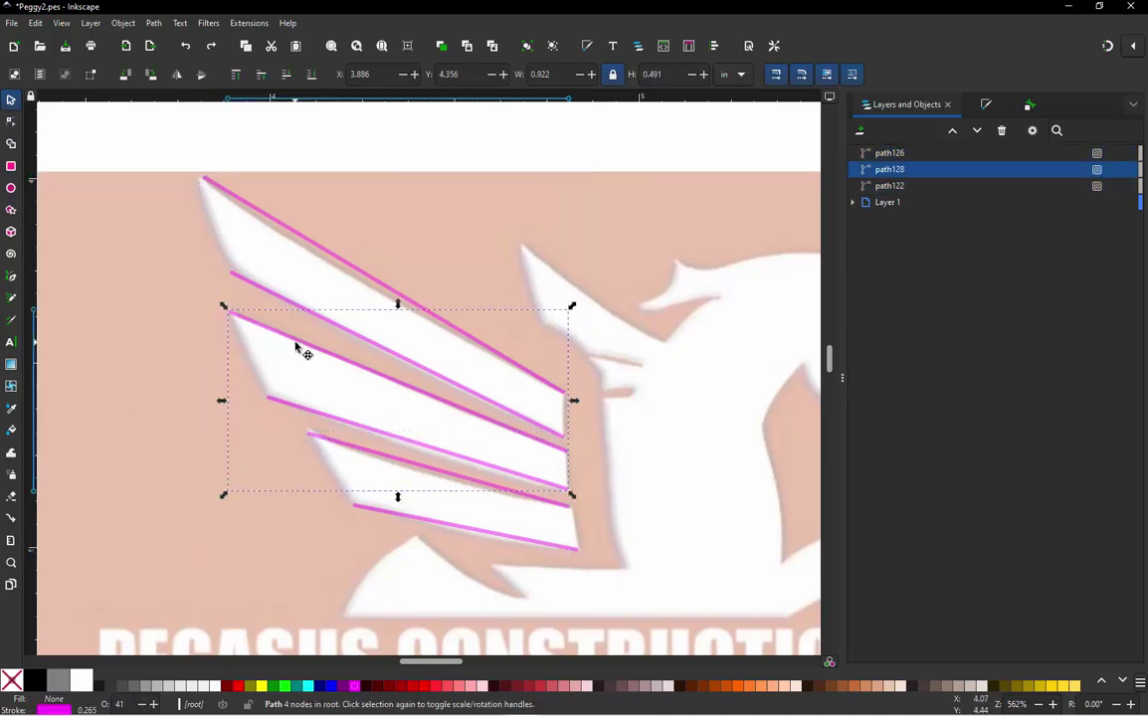
{"action": "left_click", "coordinate": [247, 23]}
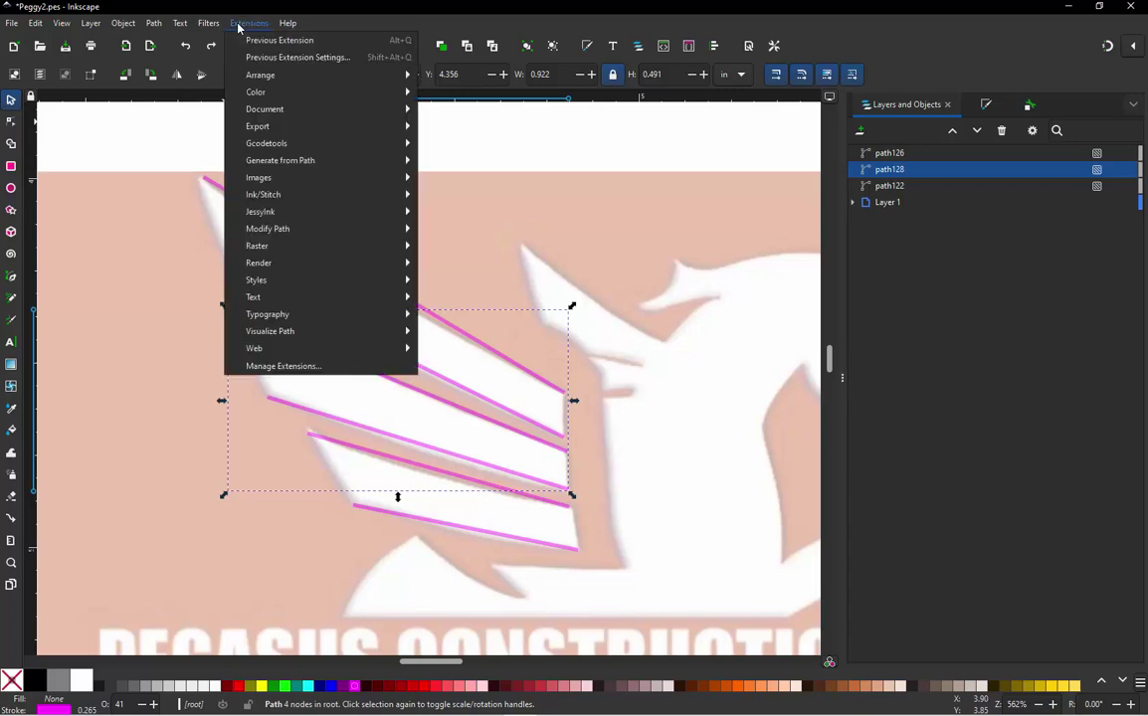
{"action": "mouse_move", "coordinate": [260, 76]}
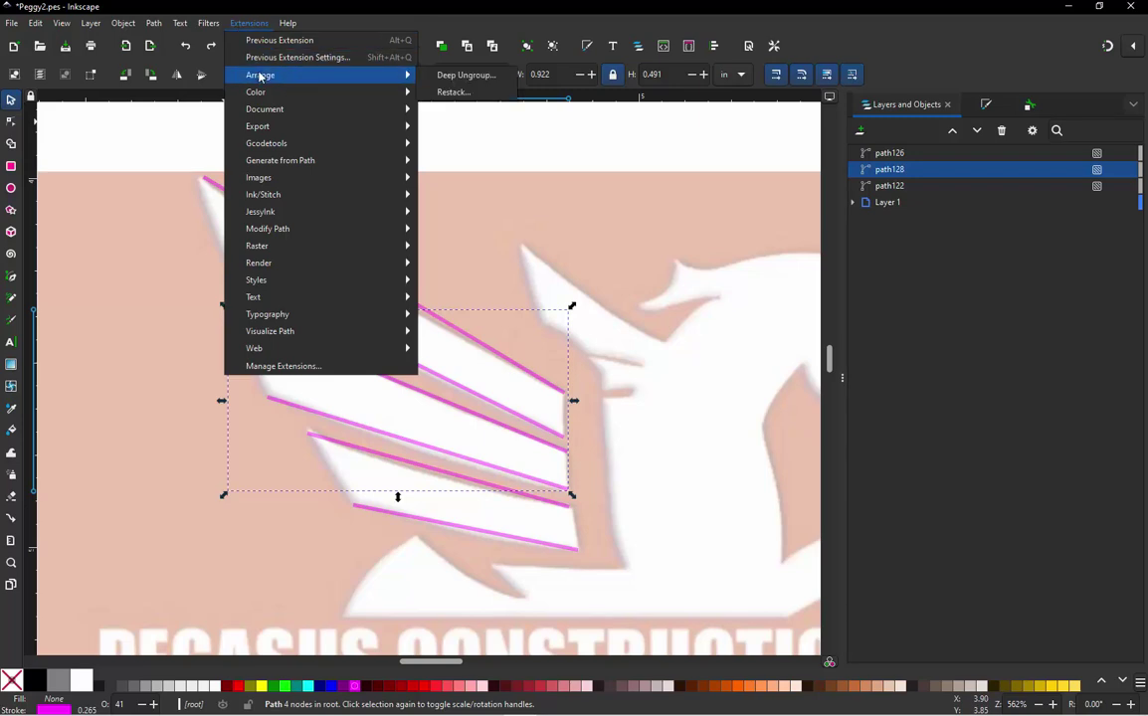
{"action": "mouse_move", "coordinate": [329, 195]}
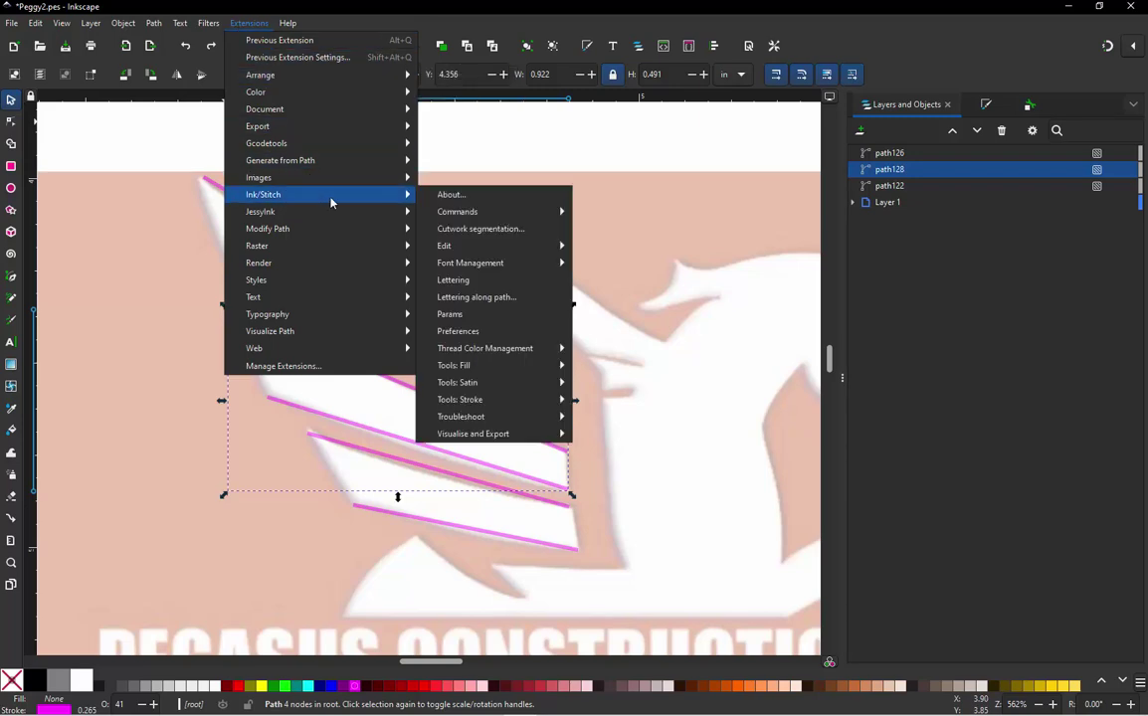
{"action": "left_click", "coordinate": [472, 337]}
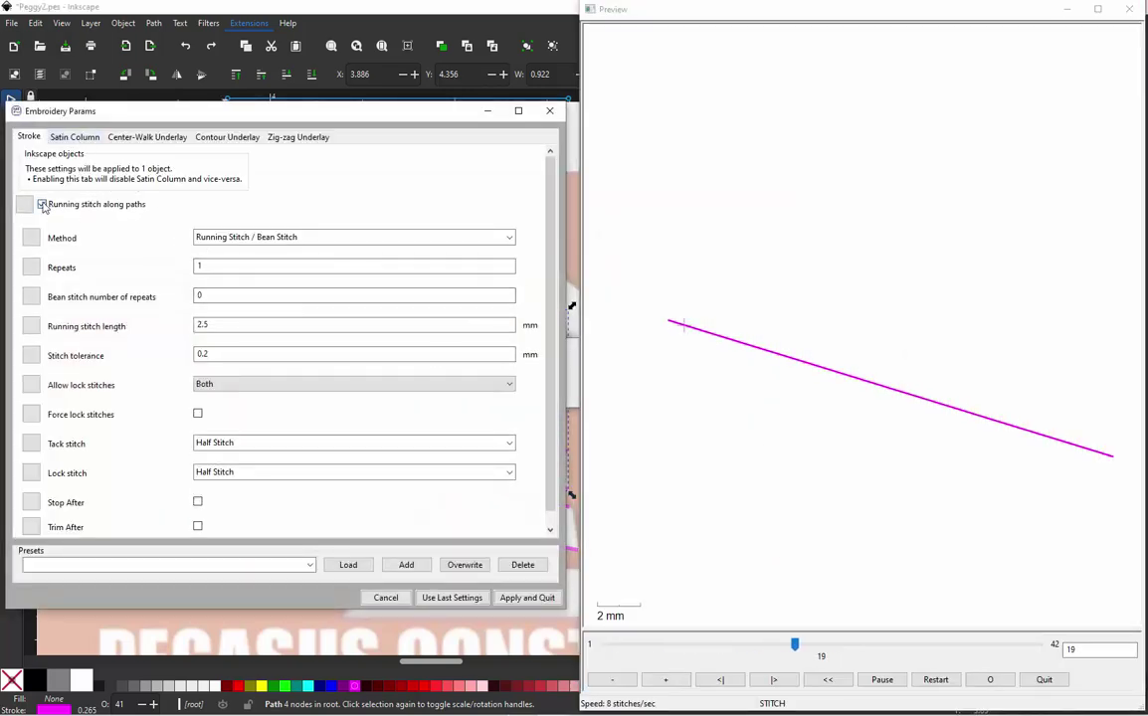
{"action": "left_click", "coordinate": [75, 137]}
{"action": "left_click", "coordinate": [42, 214]}
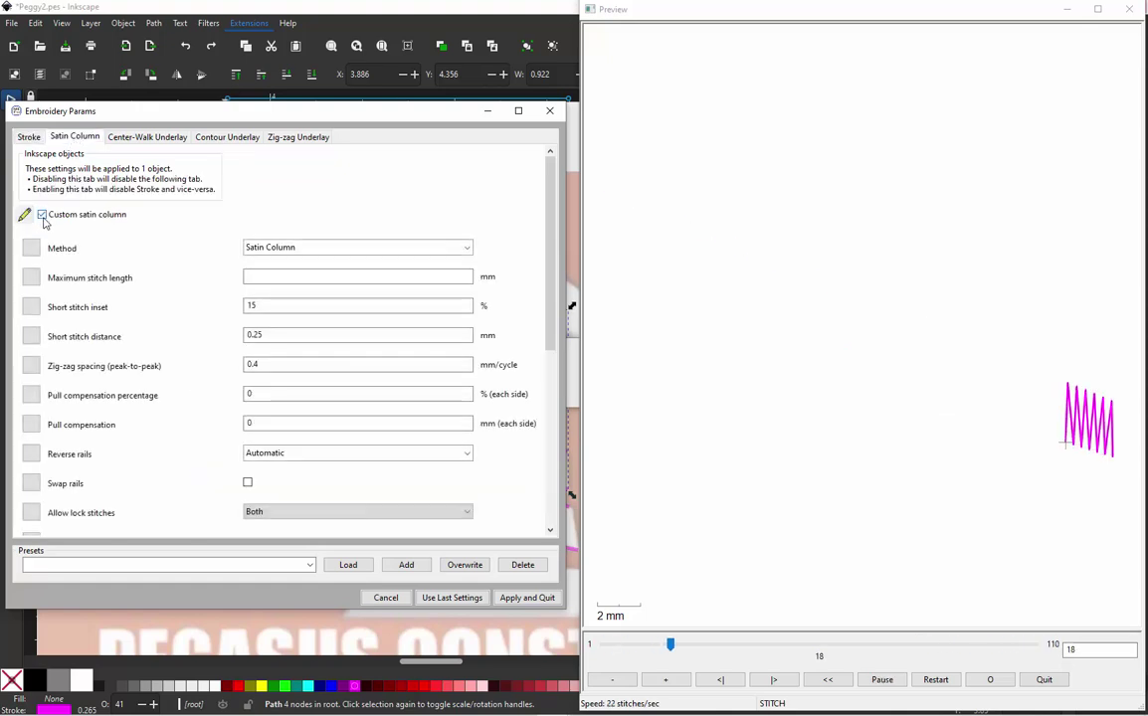
{"action": "left_click", "coordinate": [526, 597]}
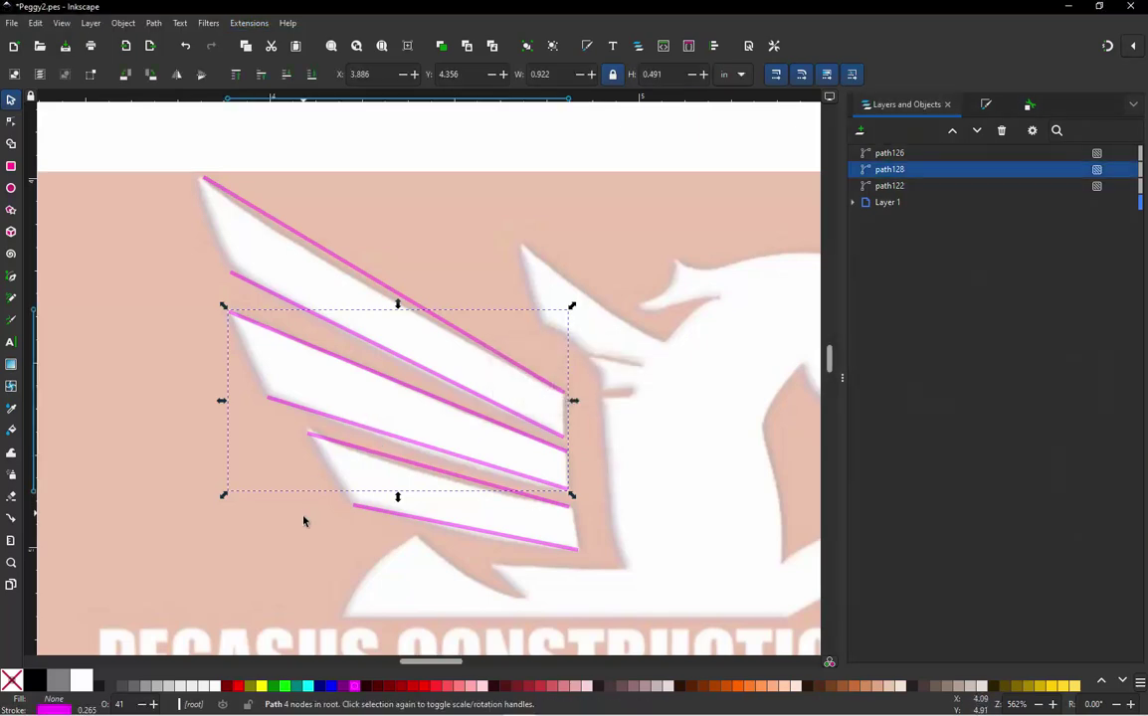
Step: Run Auto-Route Satin Columns on all three feathers, preserving the satin column order and leaving jump stitches untrimmed
{"action": "left_click", "coordinate": [301, 531]}
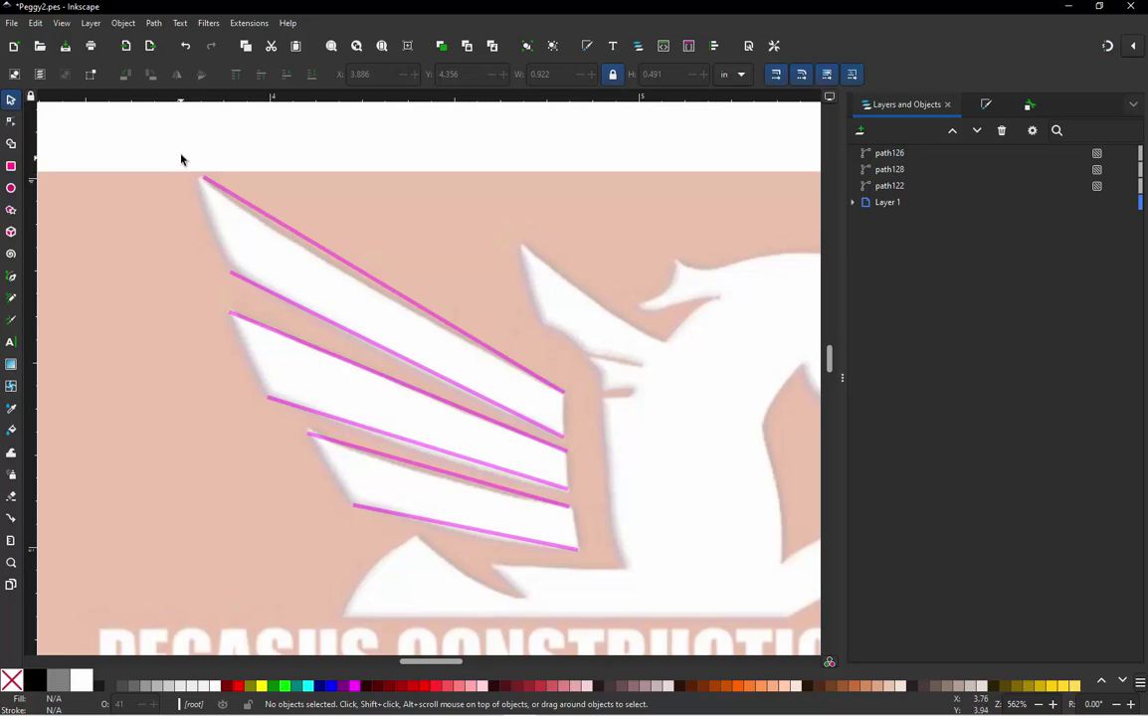
{"action": "left_click_drag", "start_coordinate": [163, 155], "coordinate": [642, 569]}
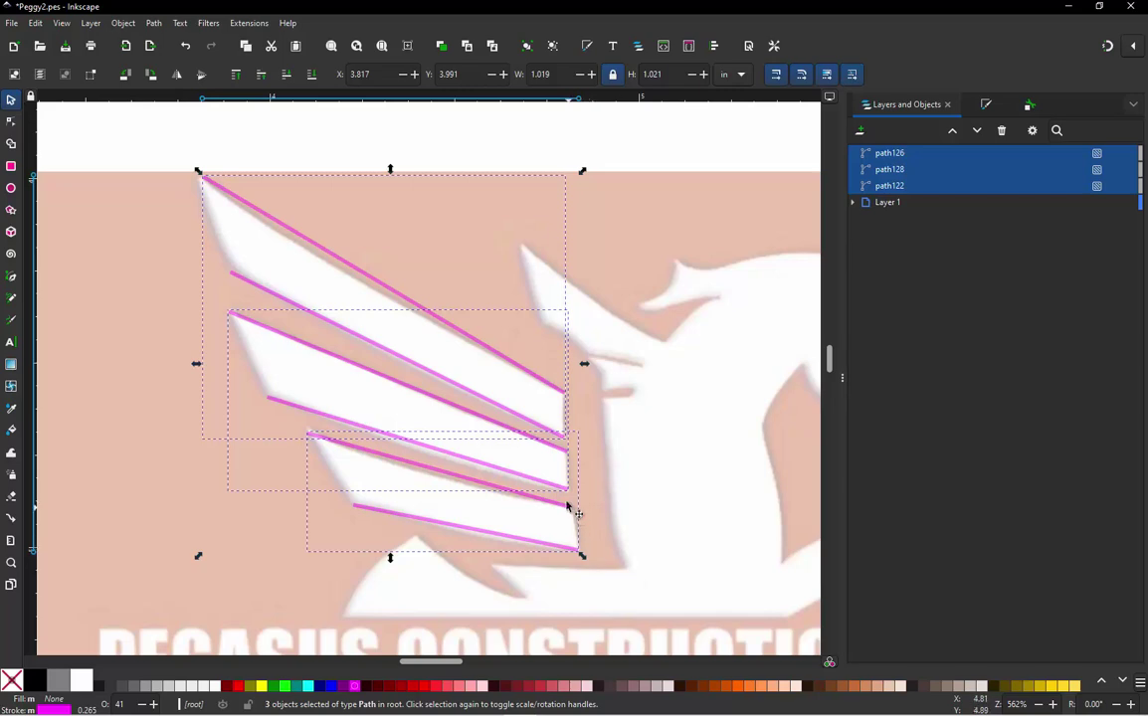
{"action": "left_click", "coordinate": [251, 23]}
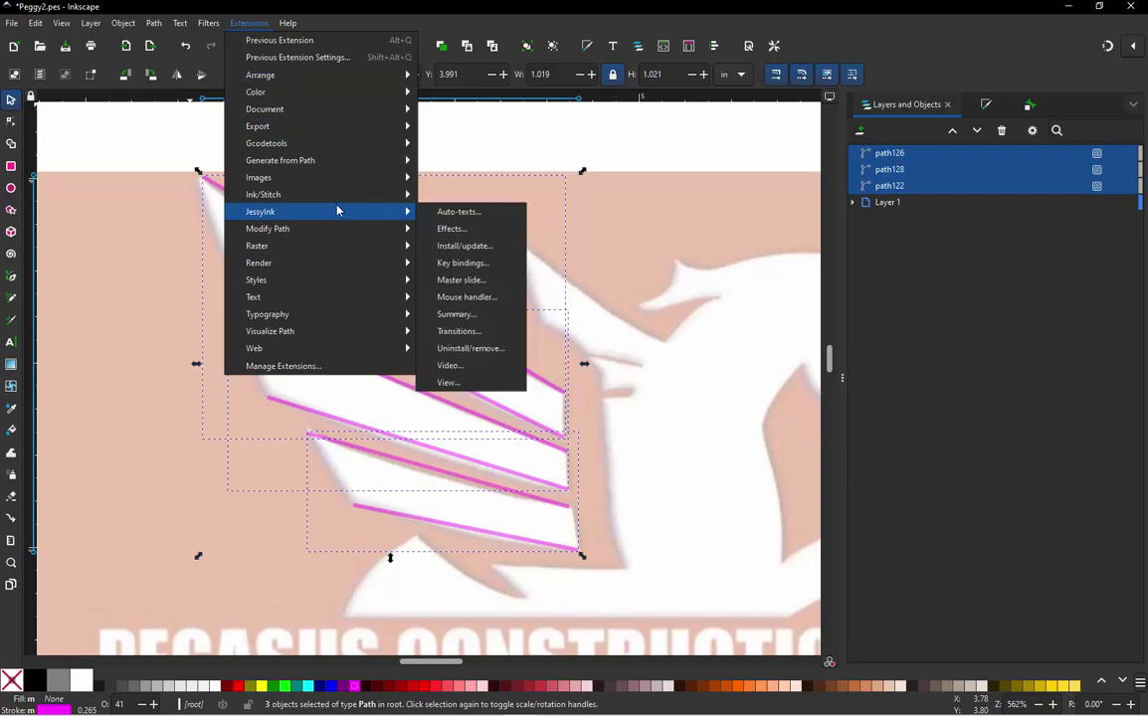
{"action": "mouse_move", "coordinate": [301, 194]}
{"action": "mouse_move", "coordinate": [483, 384]}
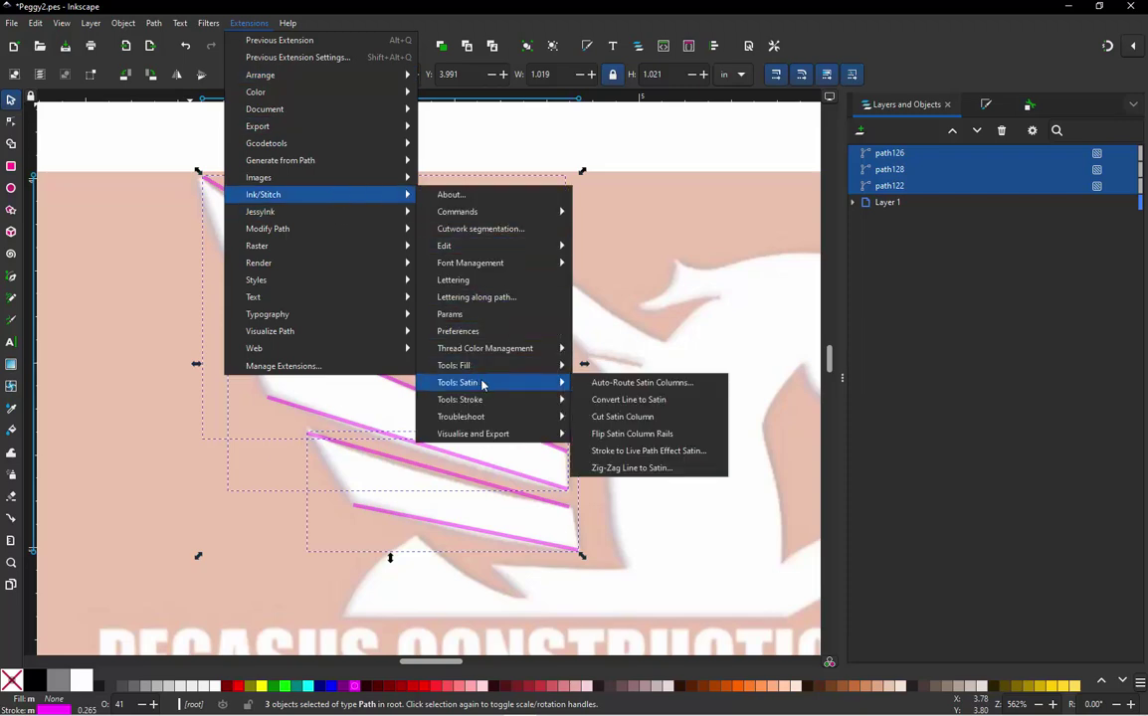
{"action": "left_click", "coordinate": [594, 388]}
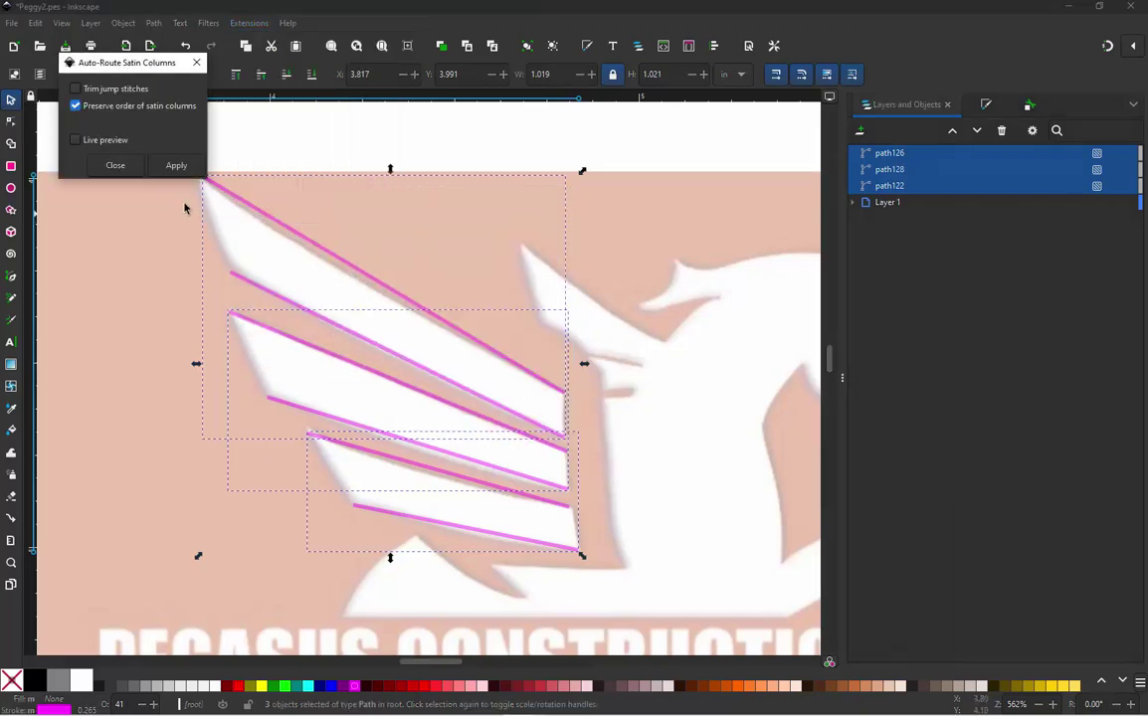
{"action": "left_click", "coordinate": [175, 167]}
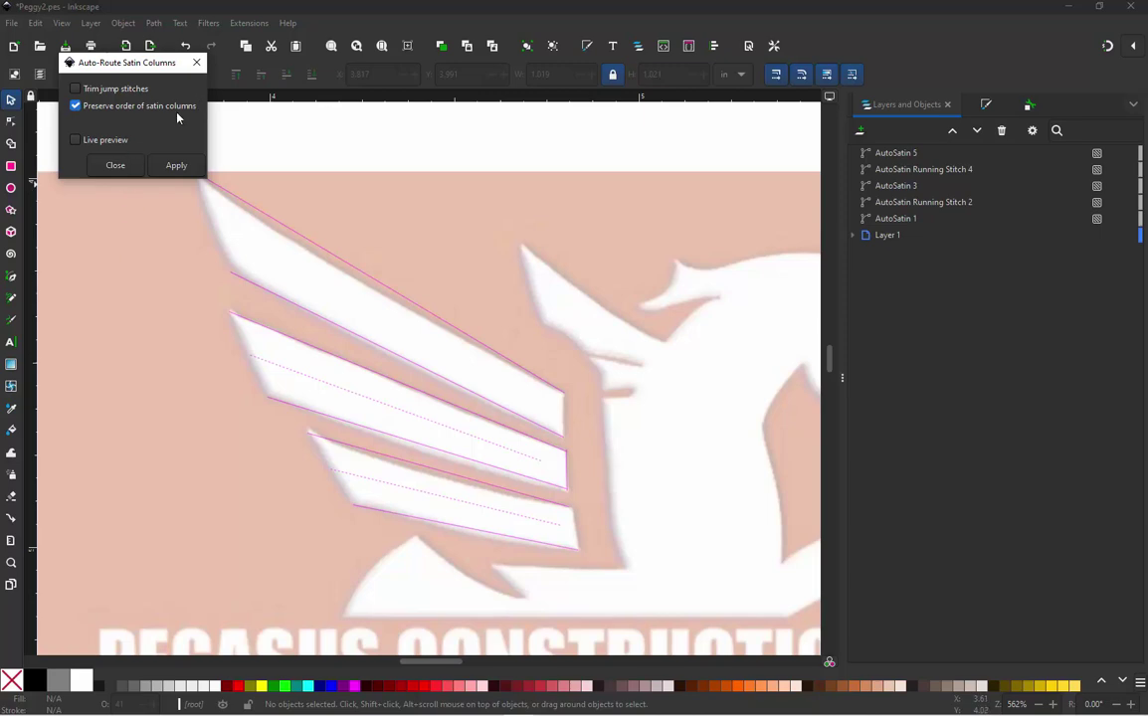
{"action": "left_click", "coordinate": [117, 165]}
Step: Simulate the design's stitch-out and check the running-stitch connections between the three satin feathers
{"action": "left_click", "coordinate": [248, 23]}
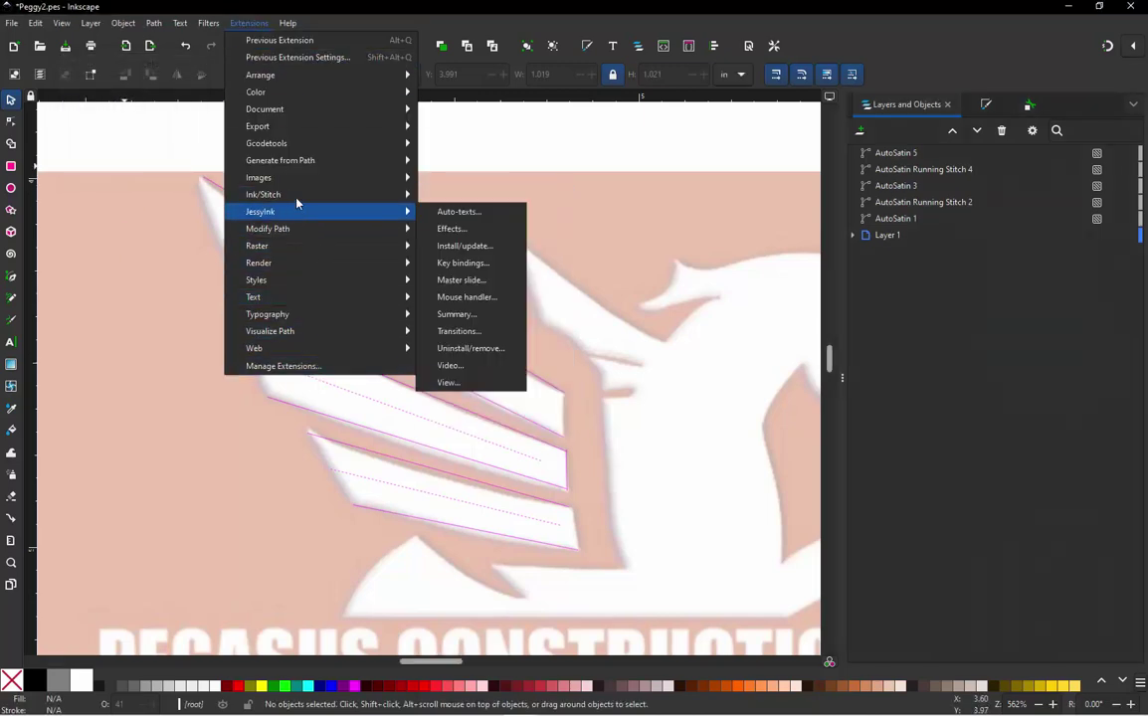
{"action": "mouse_move", "coordinate": [296, 197]}
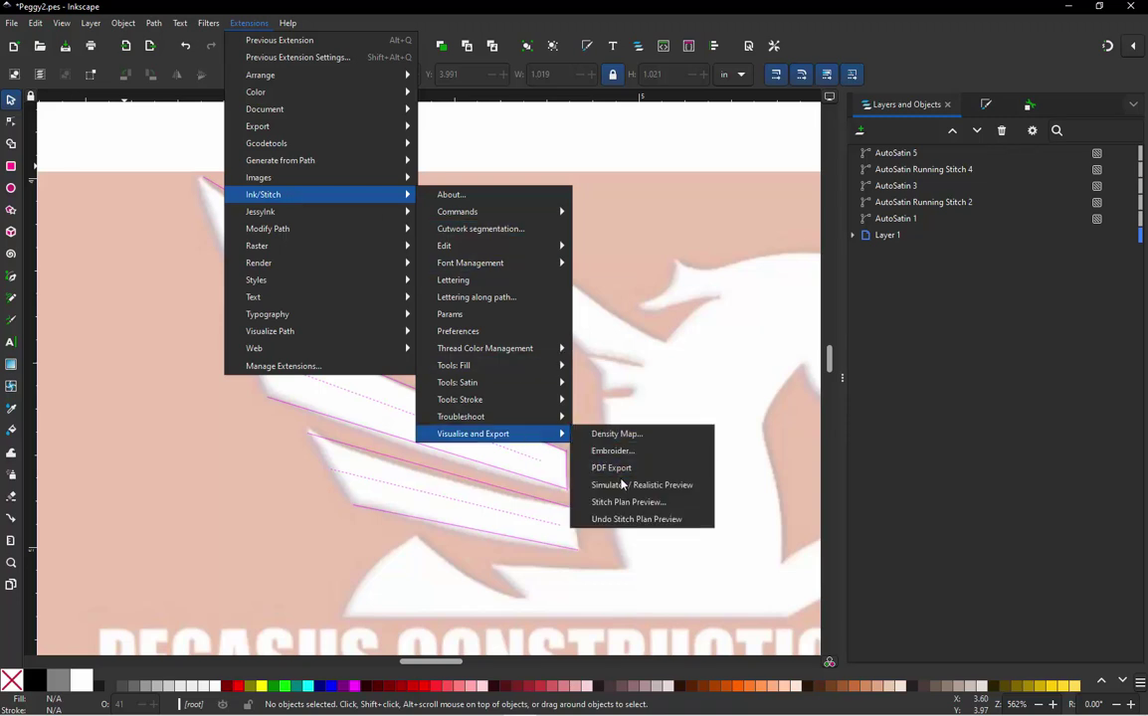
{"action": "left_click", "coordinate": [621, 492]}
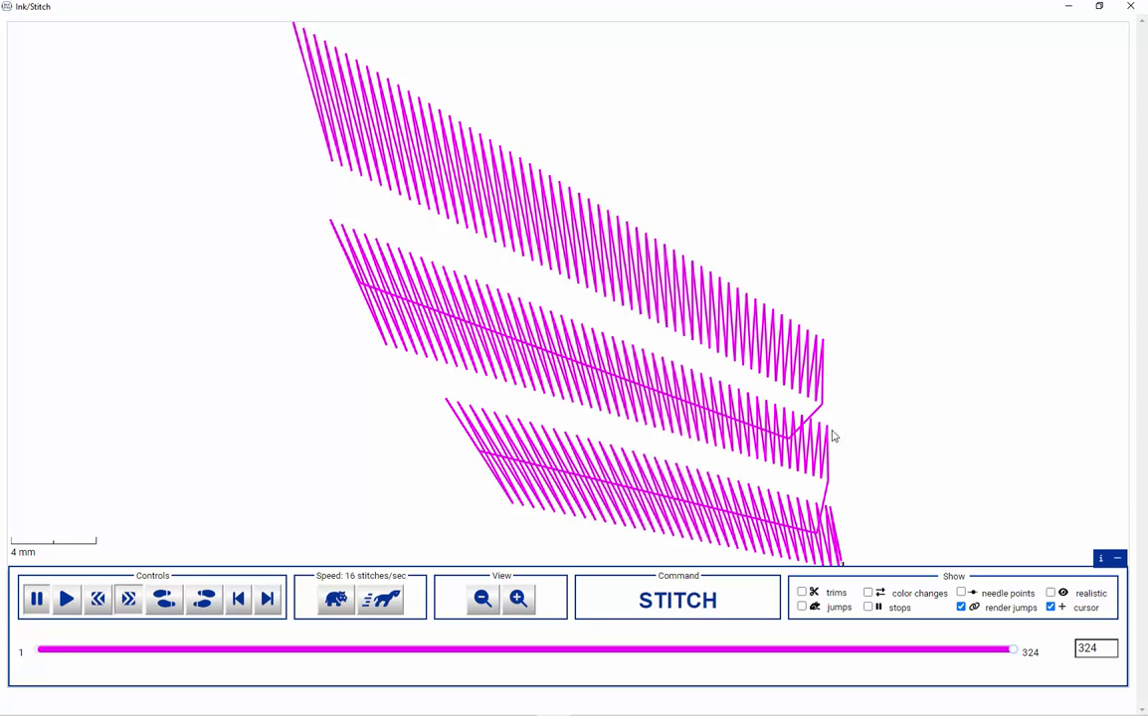
{"action": "left_click", "coordinate": [1134, 7]}
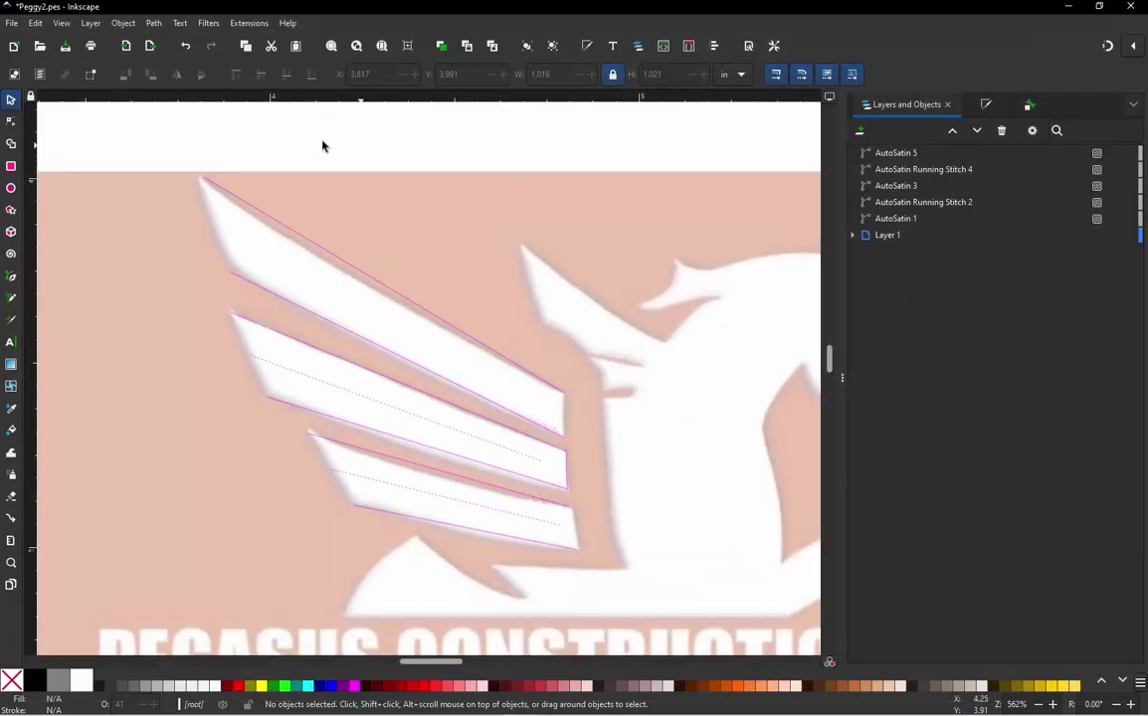
Step: Create a new blank document
{"action": "left_click", "coordinate": [10, 23]}
{"action": "key", "text": "Escape"}
{"action": "key", "text": "ctrl+n"}
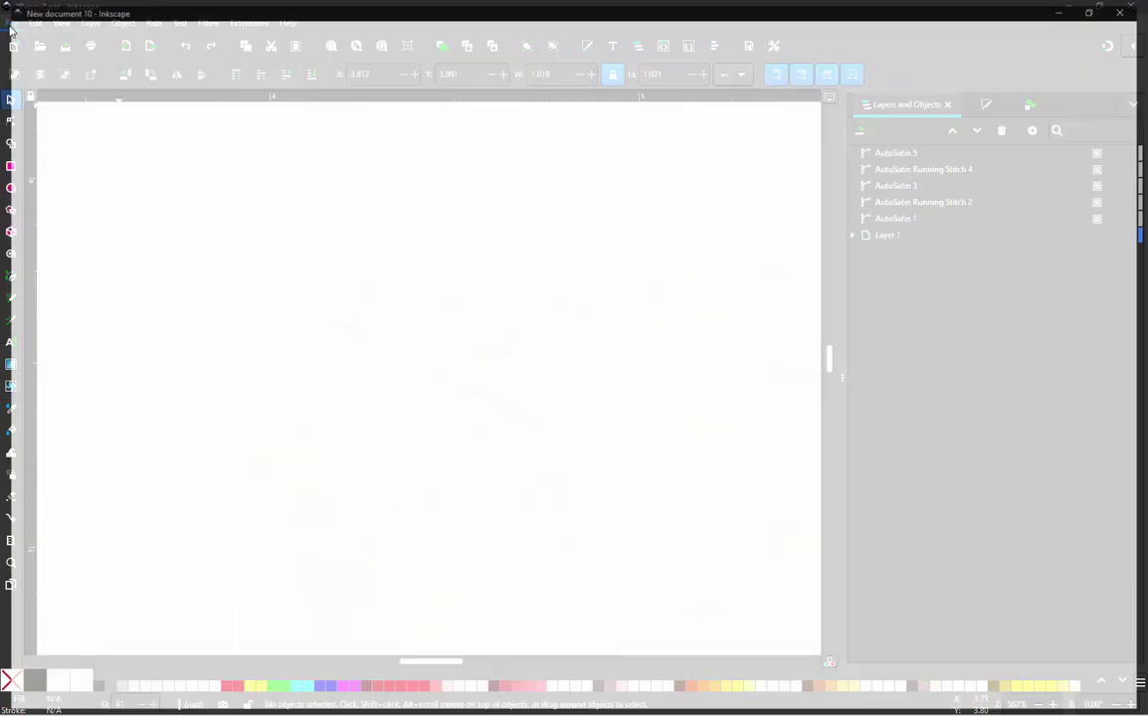